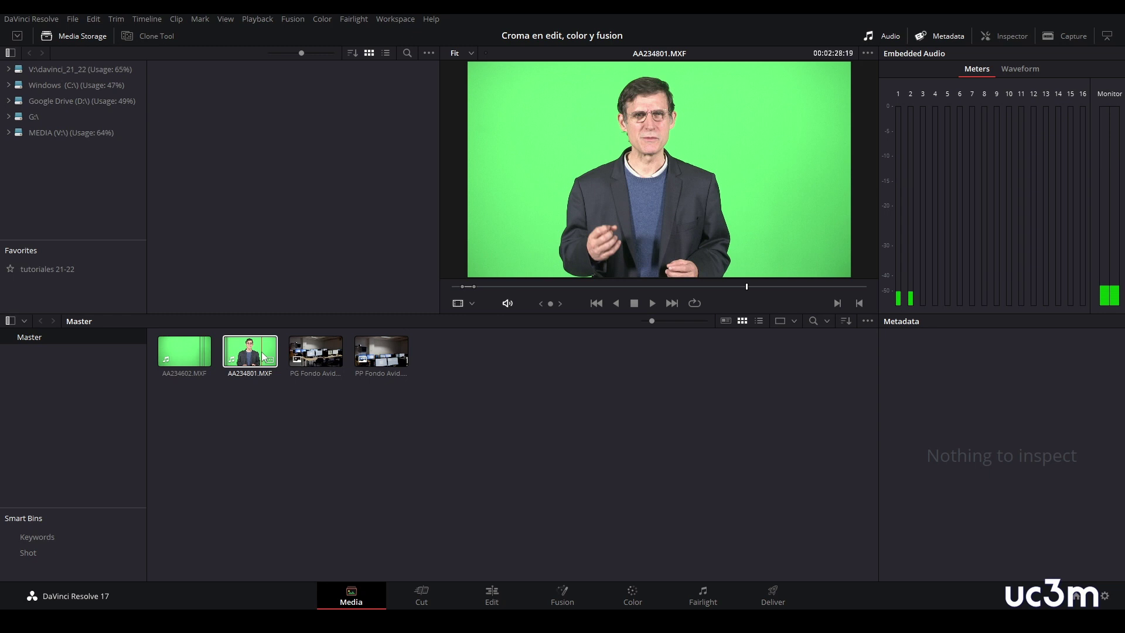
# - Preview the PP Fondo Avid, PG Fondo Avid and AA234801.MXF media in the Media Pool
pyautogui.click(385, 358)
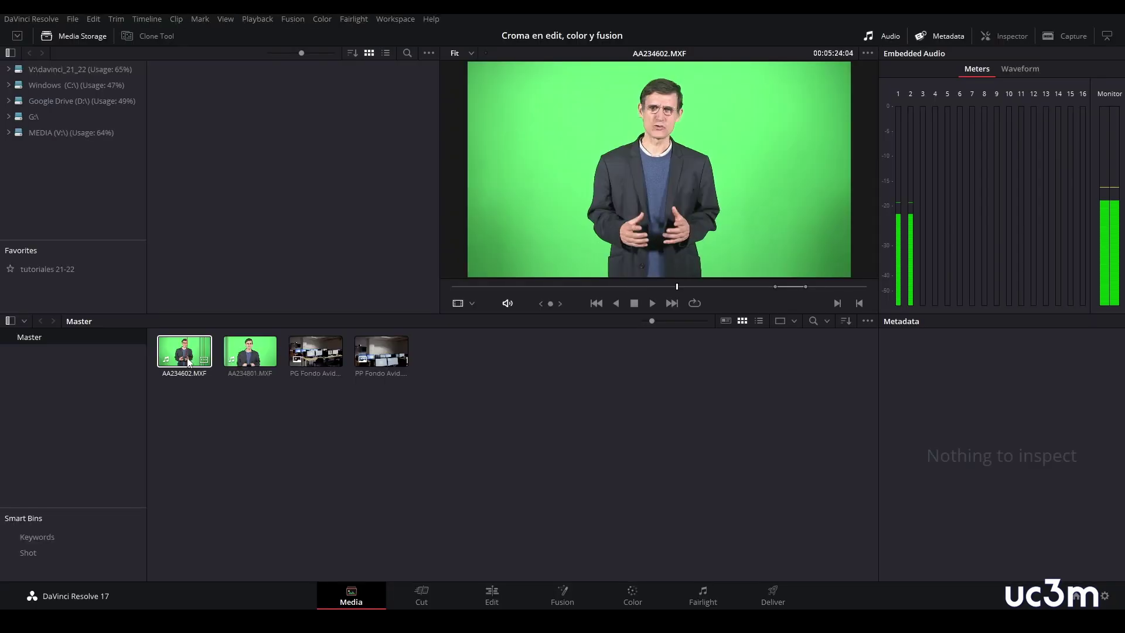
pyautogui.click(131, 525)
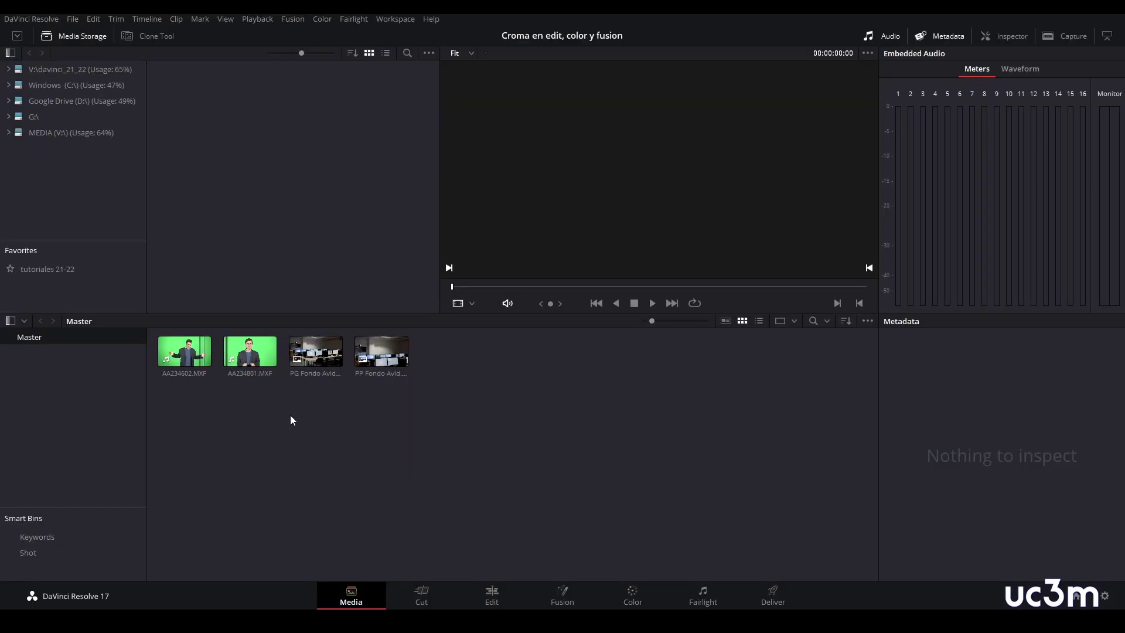
pyautogui.click(255, 364)
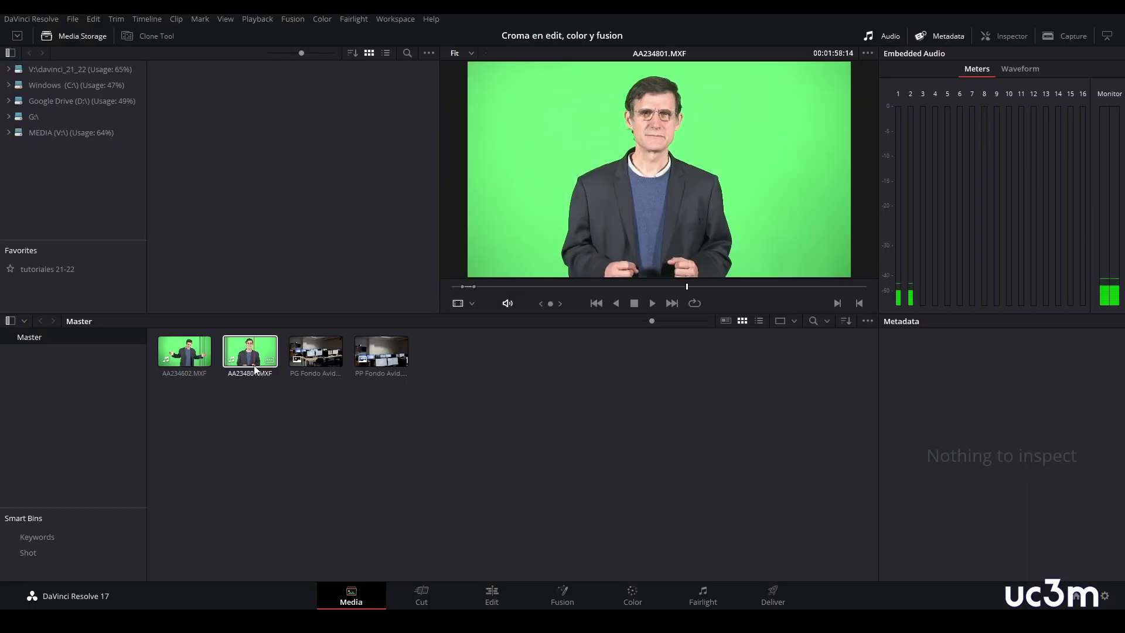
pyautogui.click(311, 427)
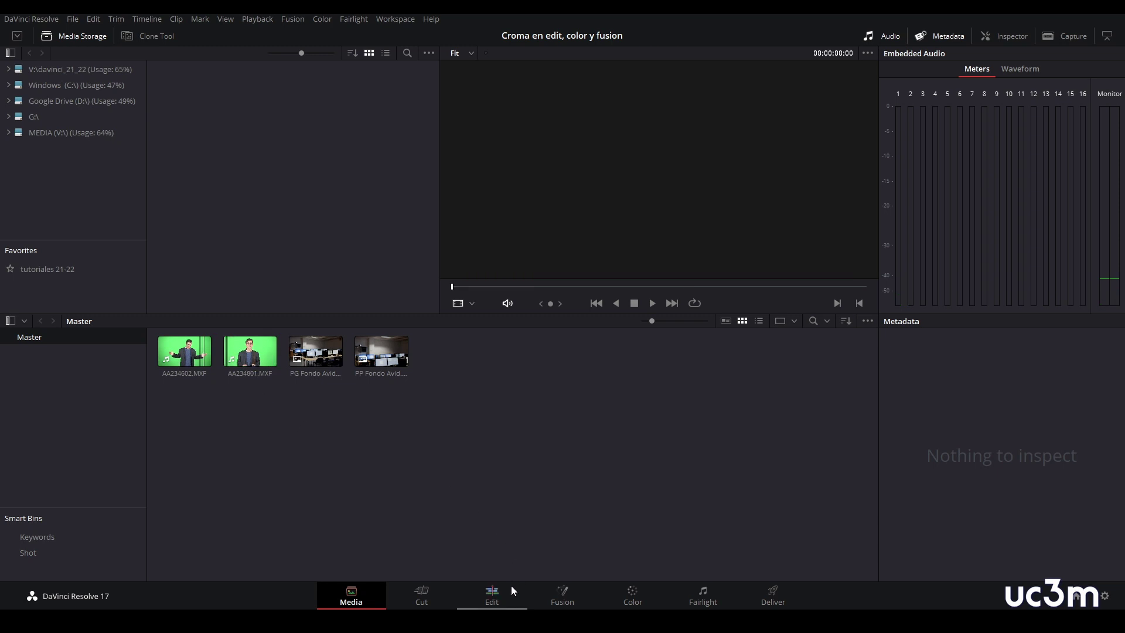
# - Create Timeline 1 from the Media Pool on the Edit page
pyautogui.click(487, 596)
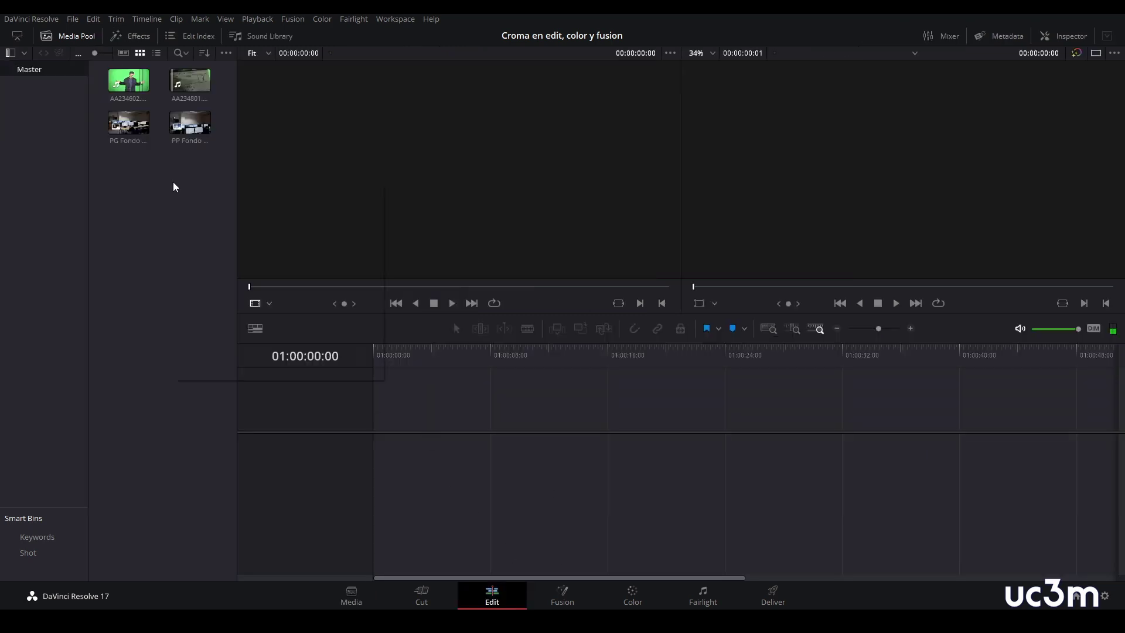
pyautogui.rightClick(173, 181)
pyautogui.moveTo(227, 192)
pyautogui.click(416, 192)
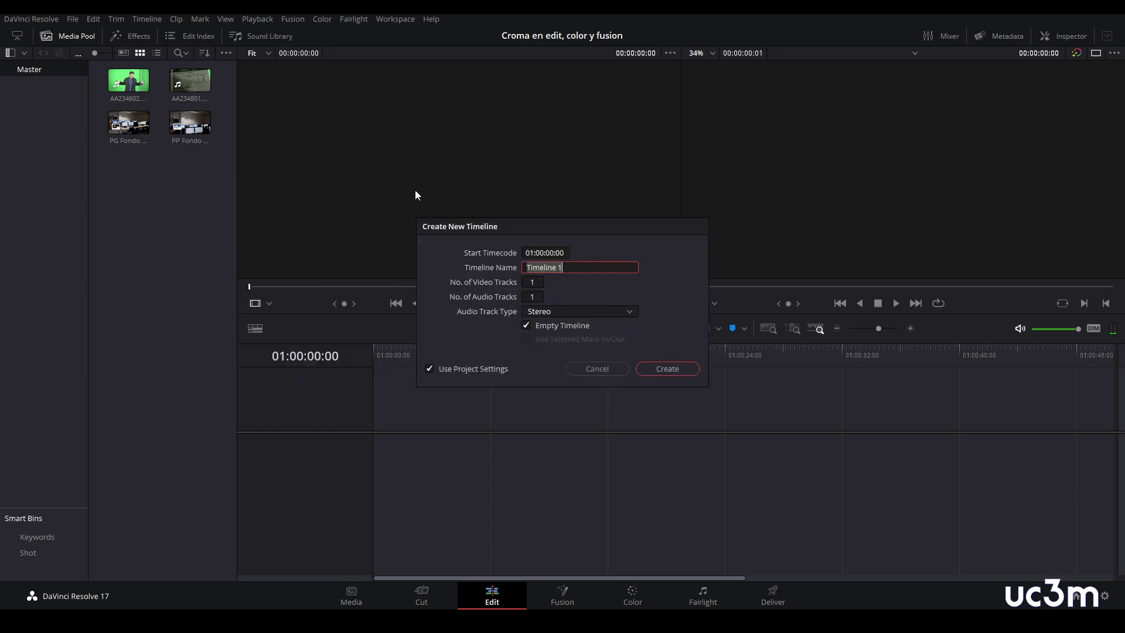
pyautogui.click(668, 368)
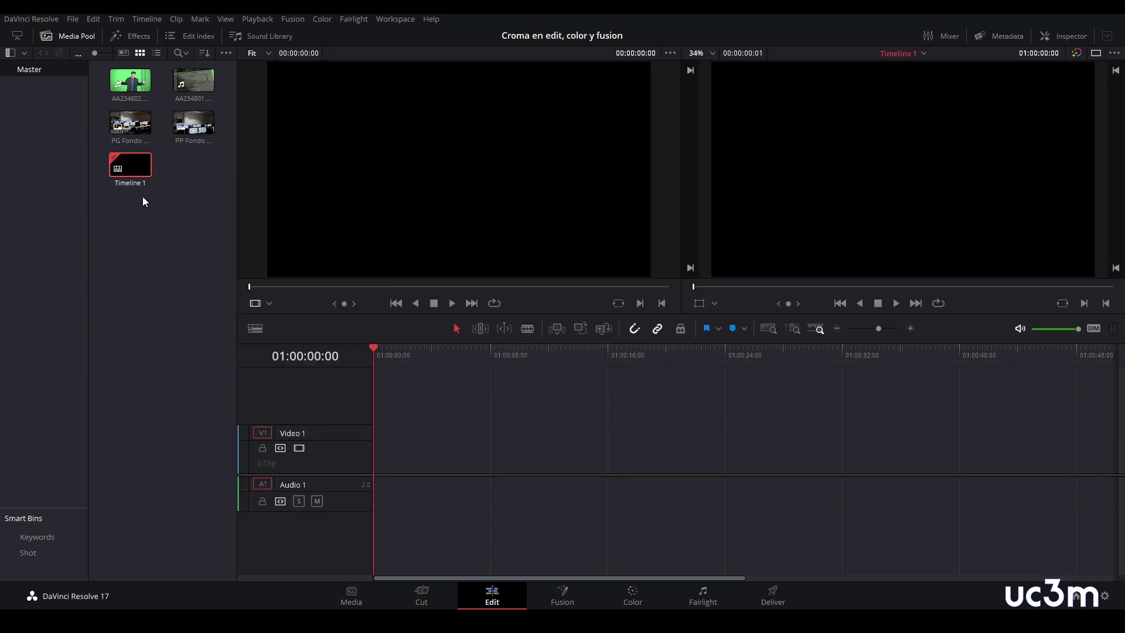
# - Place AA234801.MXF on Video 2 above PP Fondo Avid.tif on Video 1, matching their lengths
pyautogui.click(188, 79)
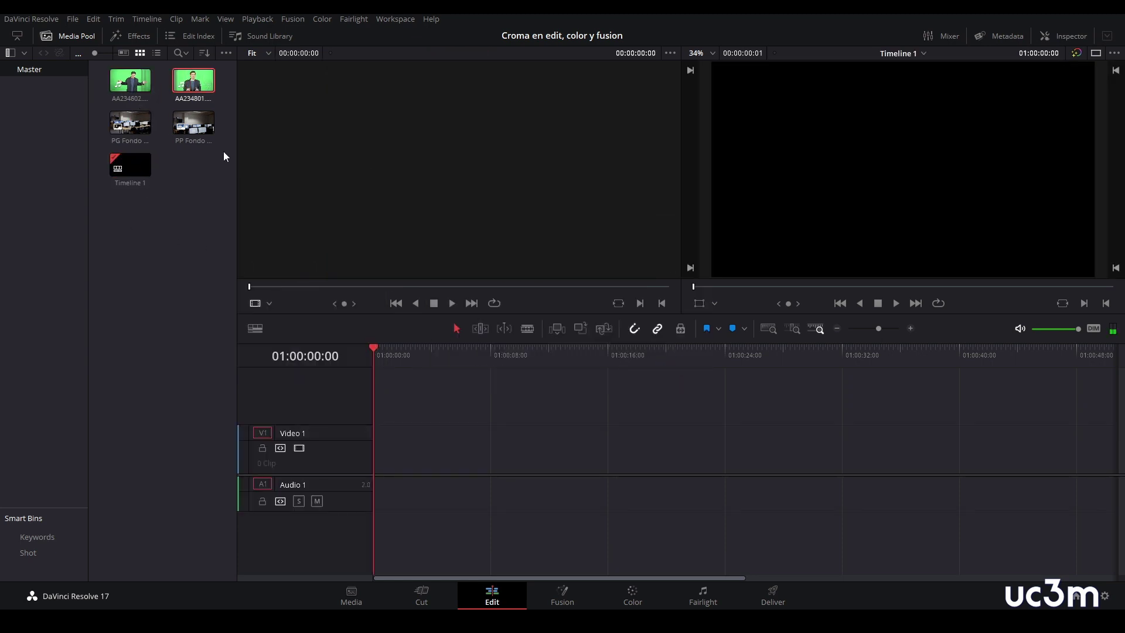
pyautogui.moveTo(416, 287); pyautogui.dragTo(267, 305)
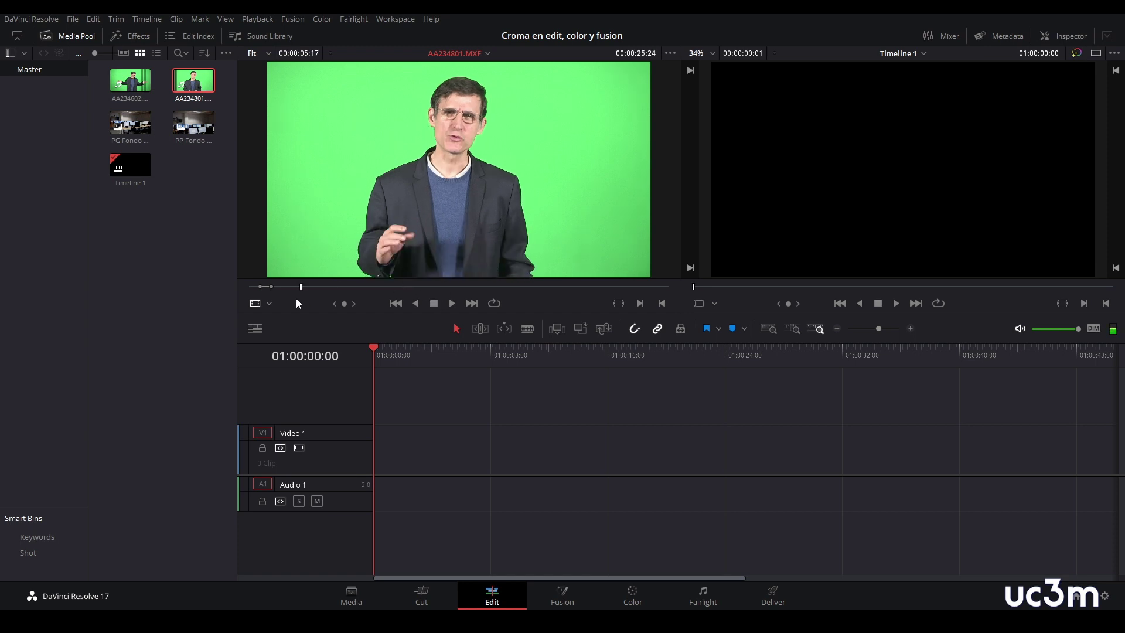
pyautogui.moveTo(440, 263); pyautogui.dragTo(420, 461)
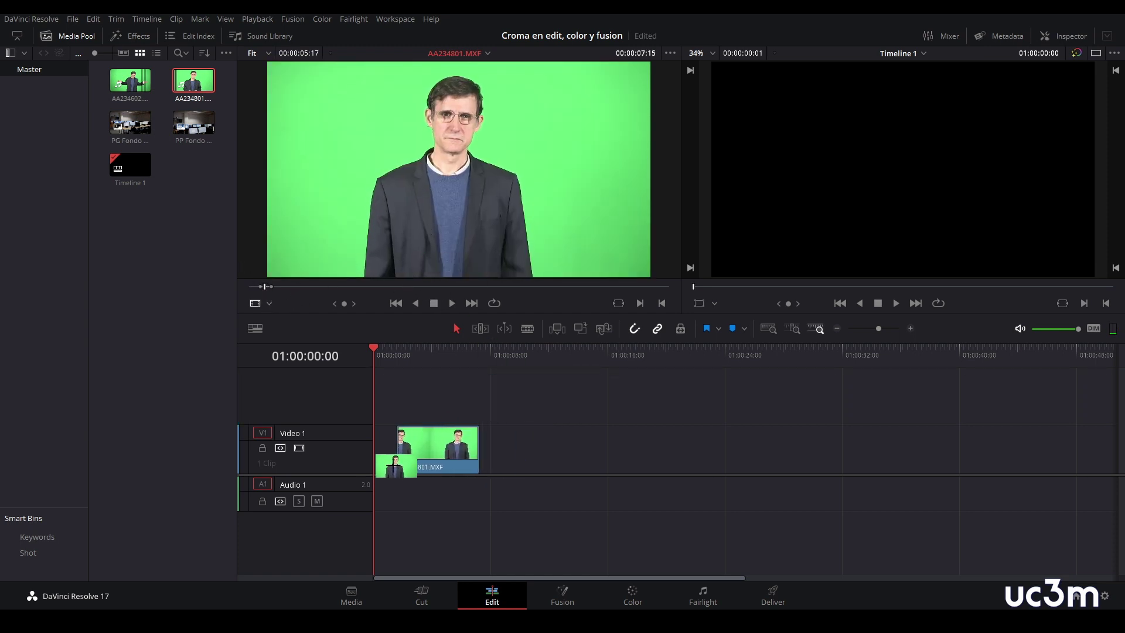
pyautogui.moveTo(420, 462)
pyautogui.mouseDown()
pyautogui.moveTo(441, 451)
pyautogui.moveTo(413, 403)
pyautogui.mouseUp()
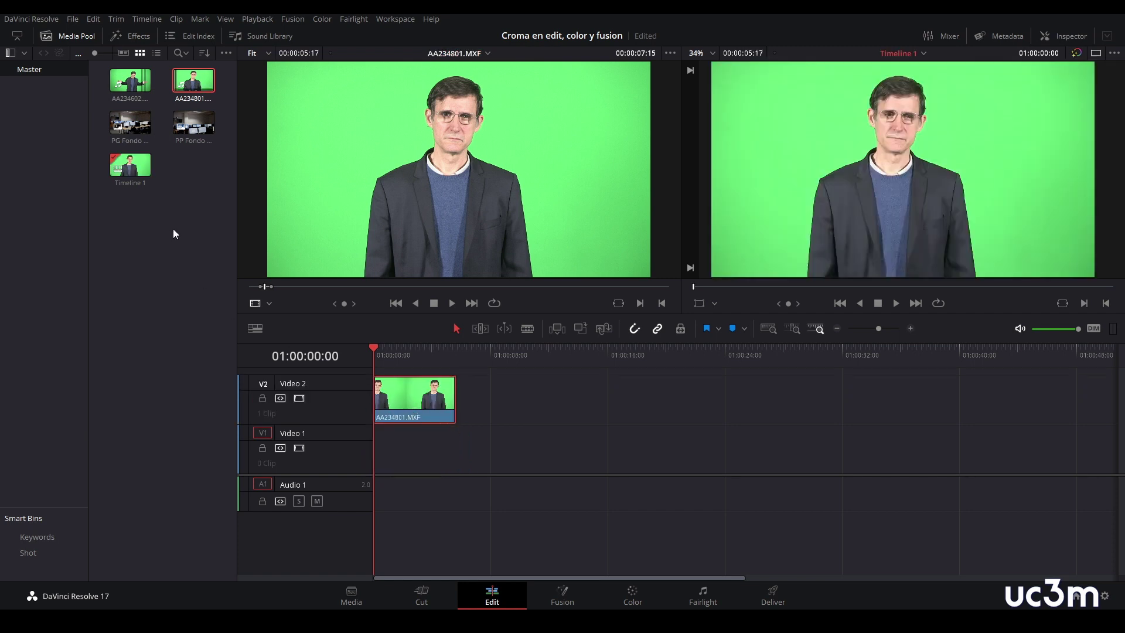
pyautogui.moveTo(194, 142); pyautogui.dragTo(409, 459)
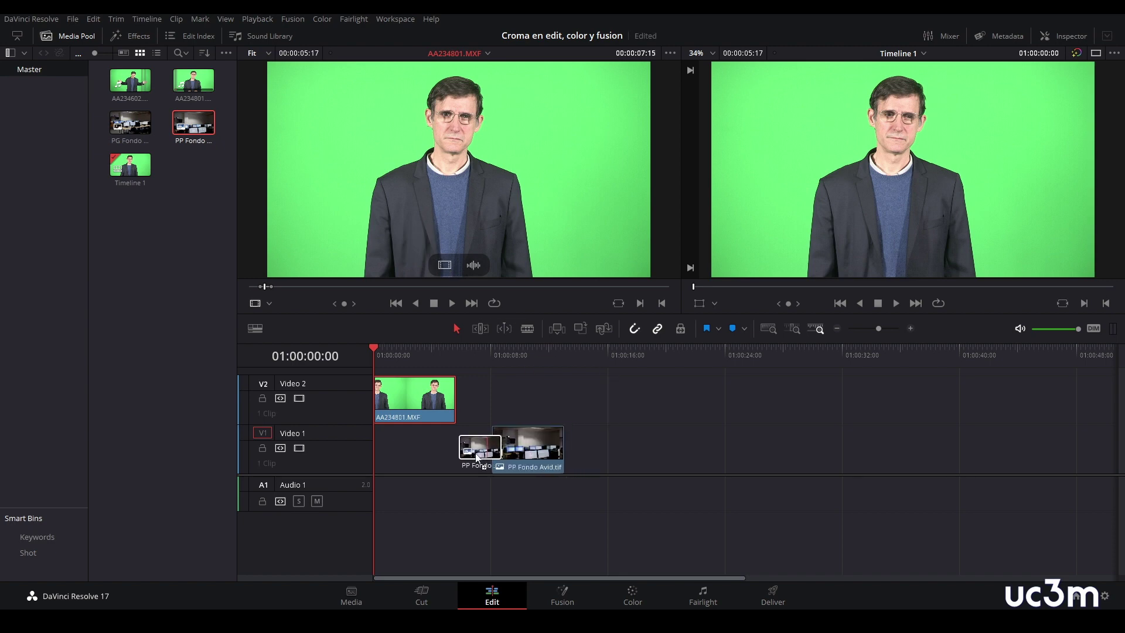
pyautogui.moveTo(409, 459)
pyautogui.mouseDown()
pyautogui.moveTo(381, 460)
pyautogui.moveTo(456, 452)
pyautogui.mouseUp()
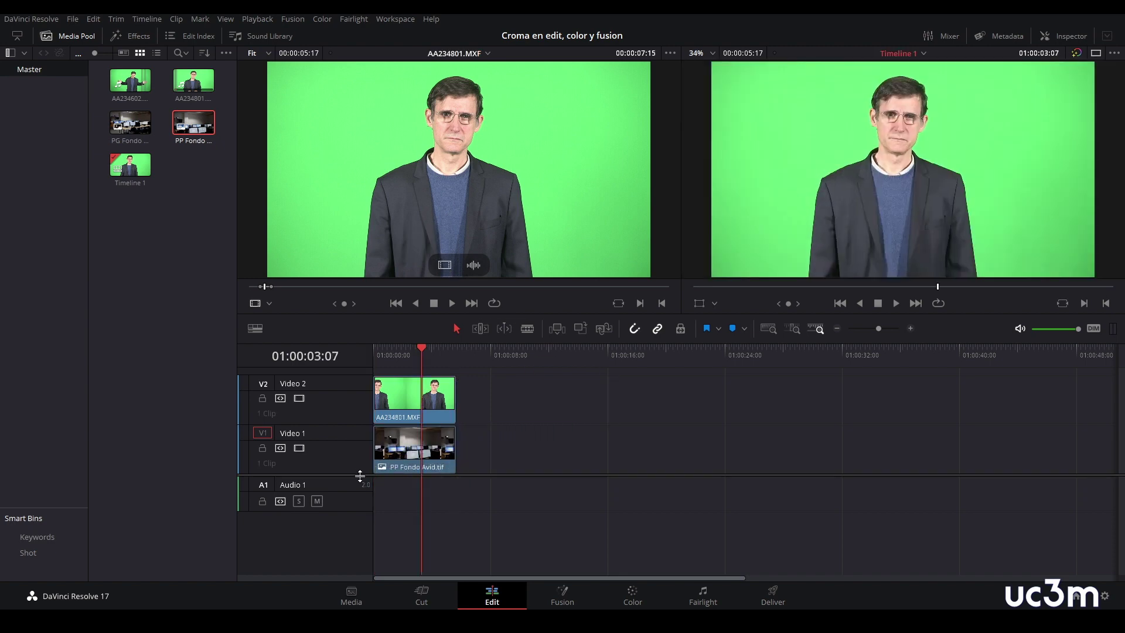
pyautogui.moveTo(358, 475); pyautogui.dragTo(355, 540)
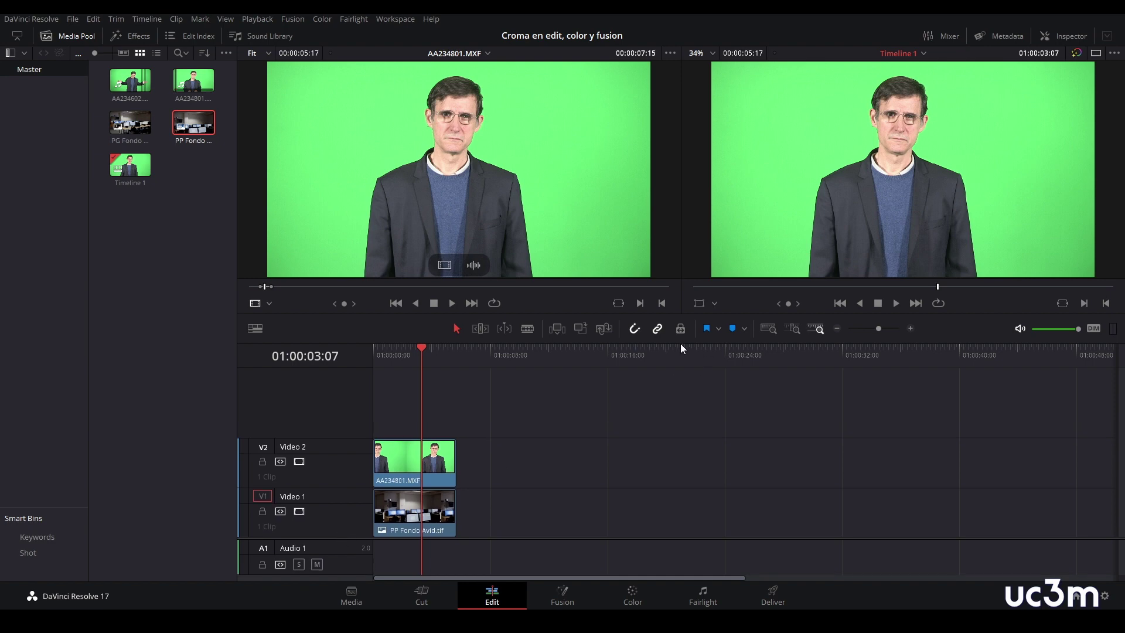
pyautogui.moveTo(680, 316); pyautogui.dragTo(679, 369)
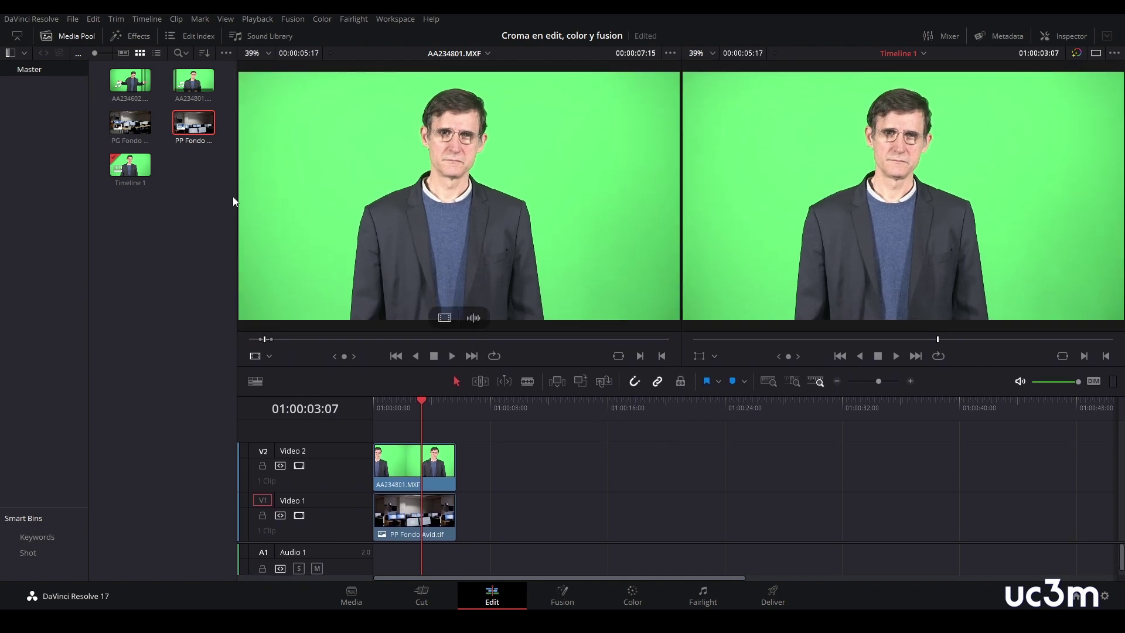
# - Search Open FX for '3d' and drop the 3D Keyer onto AA234801.MXF on Video 2
pyautogui.click(137, 35)
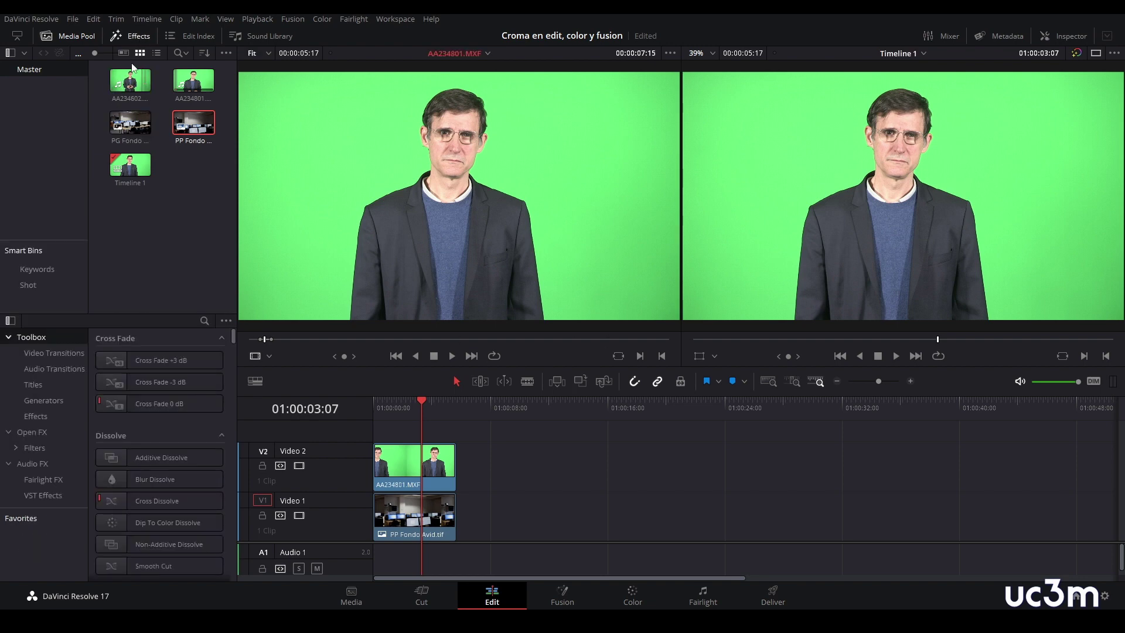
pyautogui.click(65, 35)
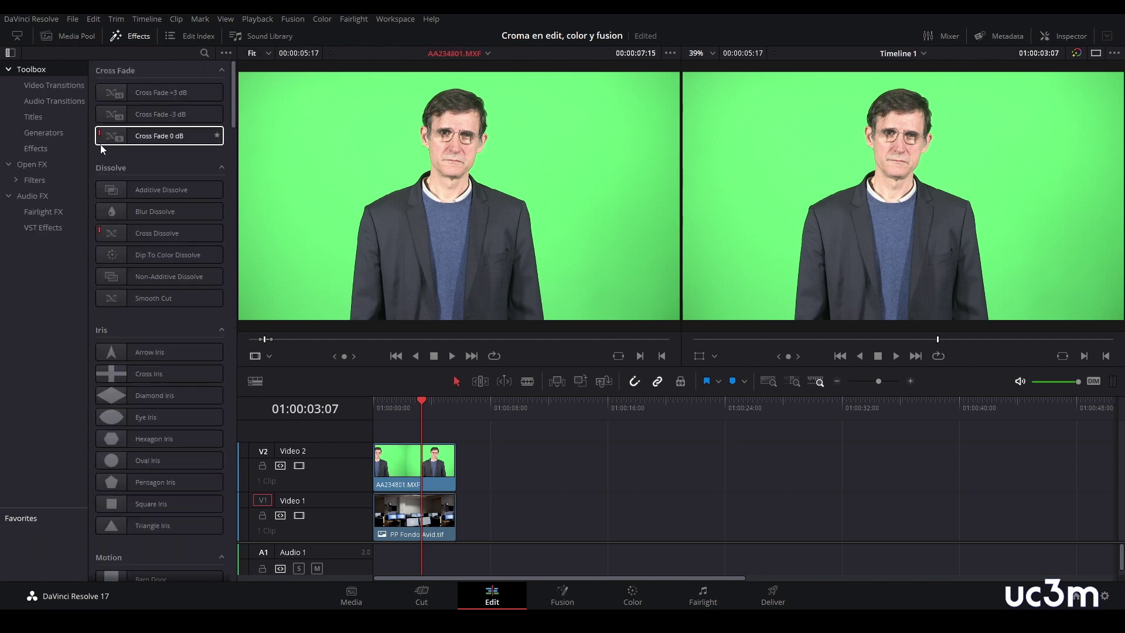
pyautogui.click(27, 166)
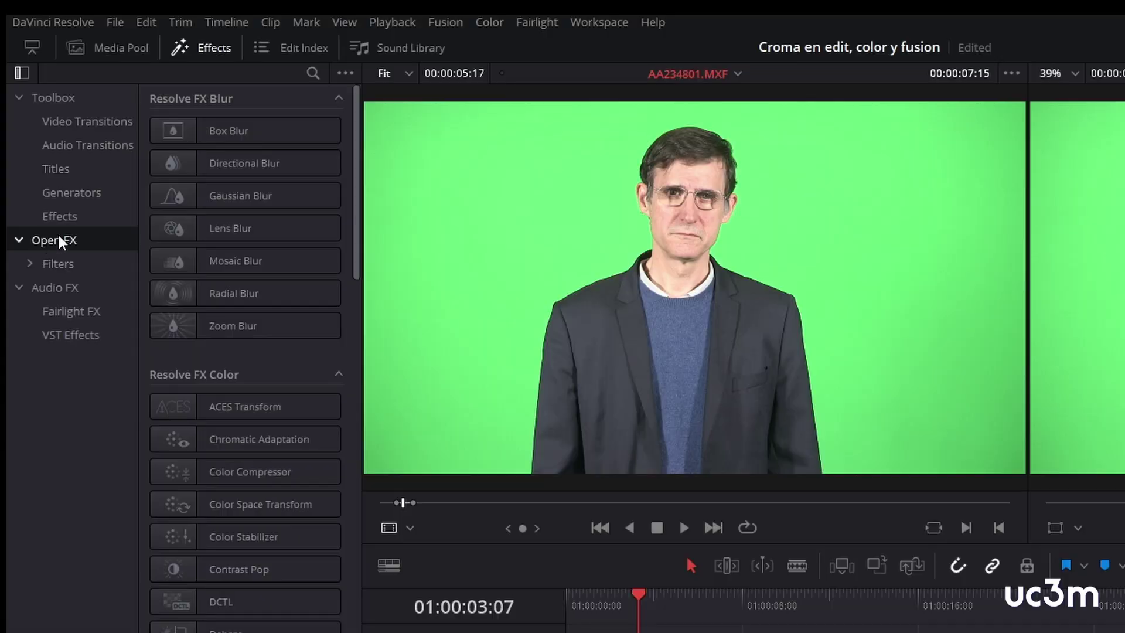
pyautogui.click(312, 74)
pyautogui.write('3')
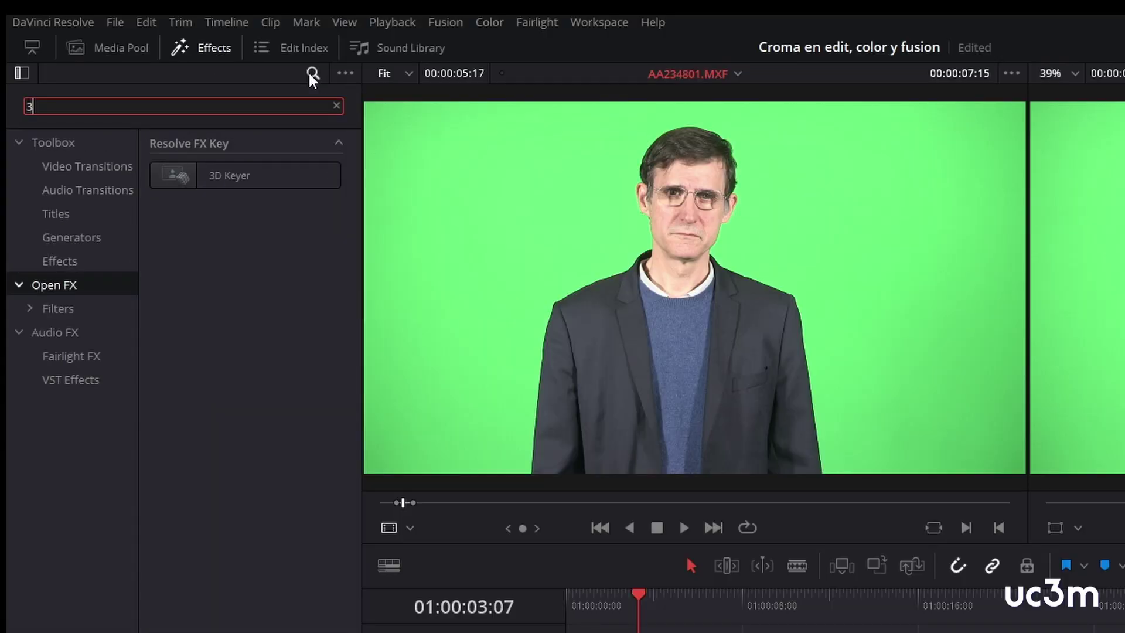
pyautogui.write('d')
pyautogui.moveTo(229, 176)
pyautogui.mouseDown()
pyautogui.moveTo(420, 495)
pyautogui.moveTo(423, 483)
pyautogui.mouseUp()
pyautogui.click(50, 36)
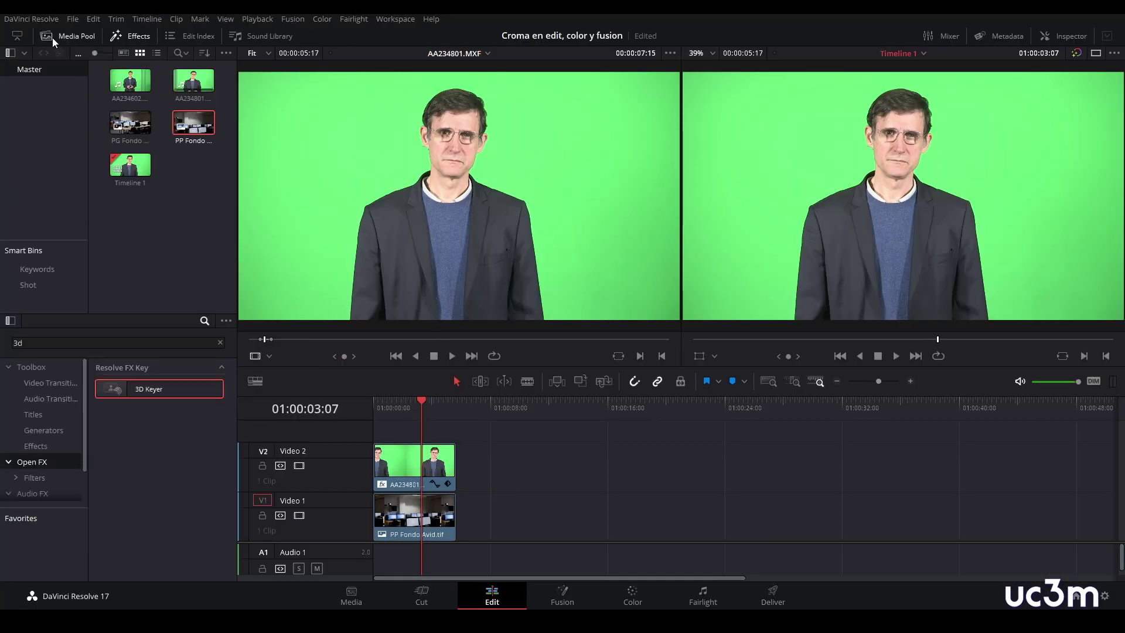
pyautogui.click(50, 36)
pyautogui.click(117, 36)
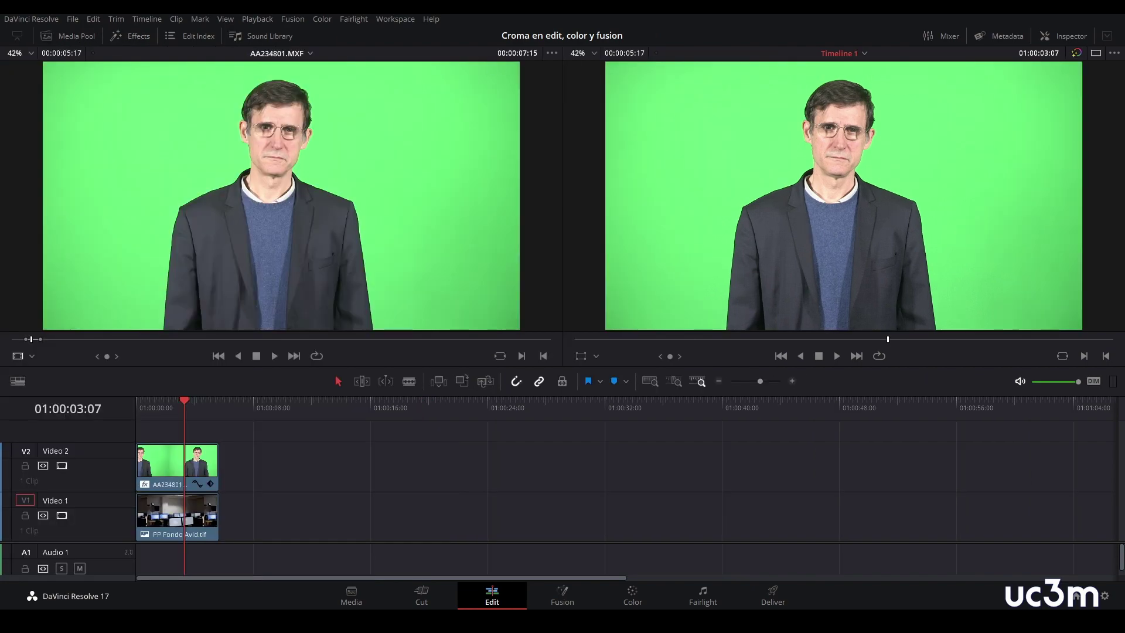
# - Bring up the 3D Keyer settings in the Inspector and pick the green background colour
pyautogui.click(1063, 41)
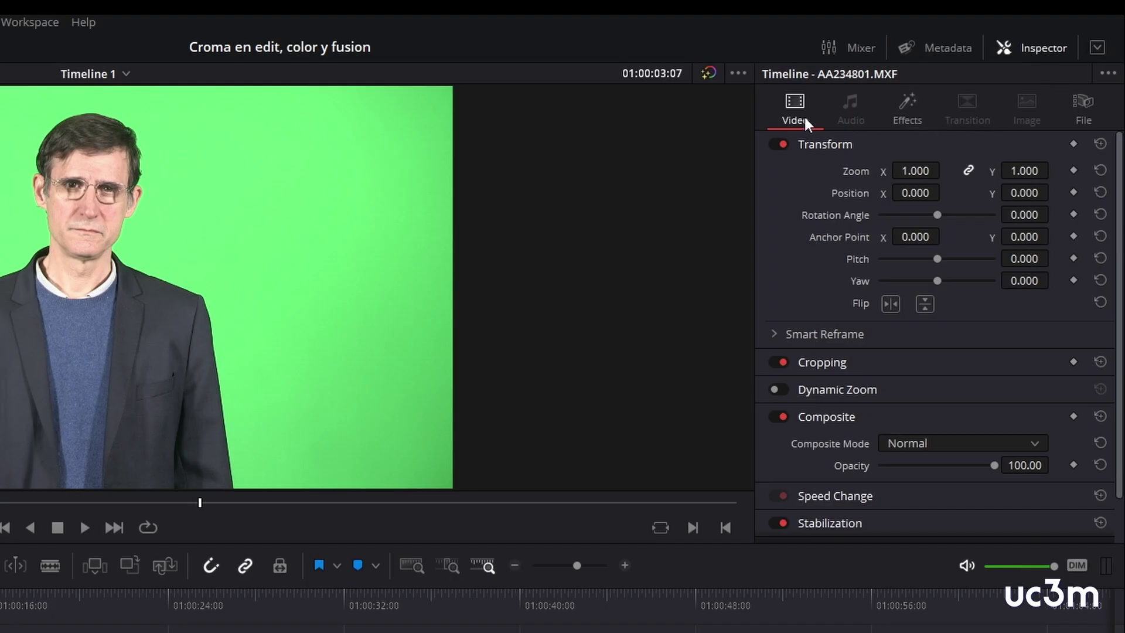
pyautogui.click(908, 104)
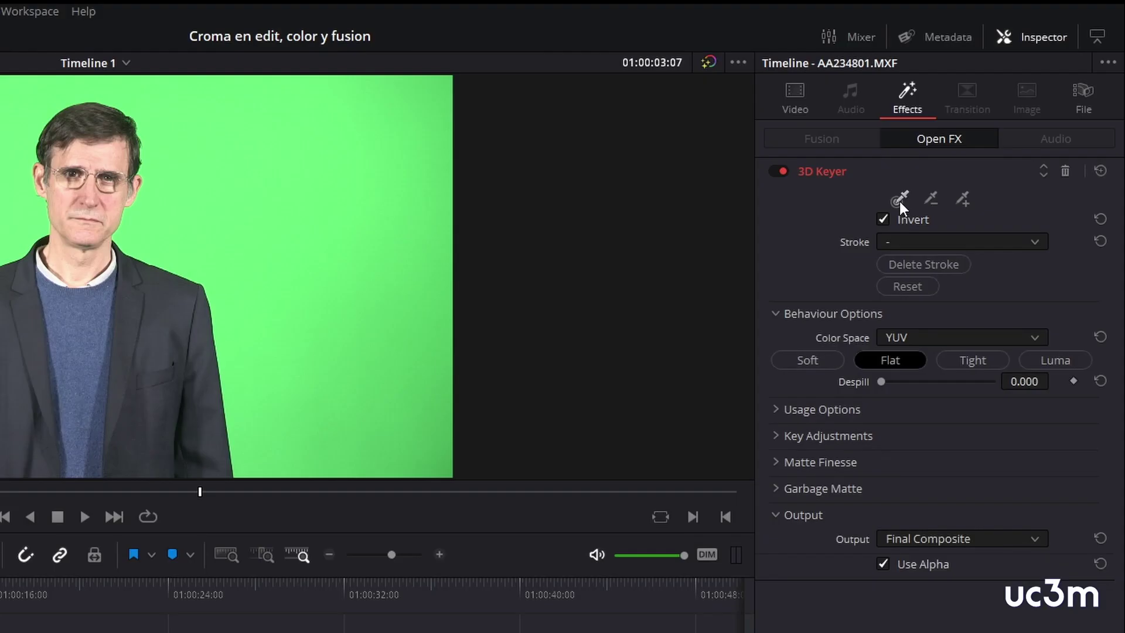
pyautogui.click(899, 201)
# - Review the Usage, Key Adjustment and Matte Finesse sections, keeping Output on Final Composite
pyautogui.click(895, 284)
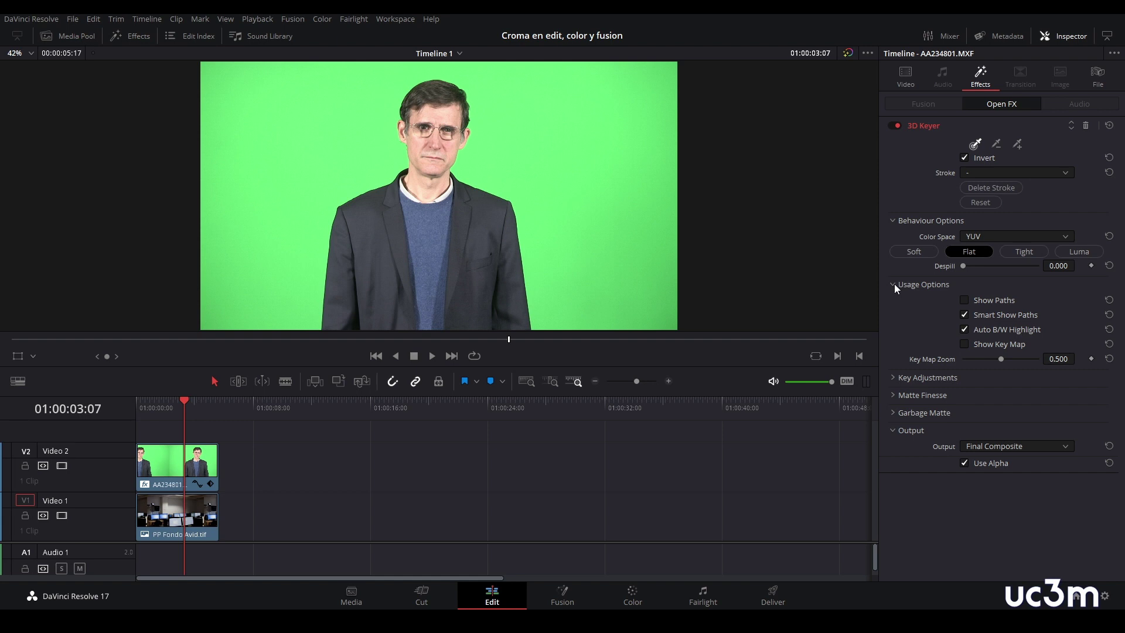
pyautogui.click(895, 284)
pyautogui.click(895, 302)
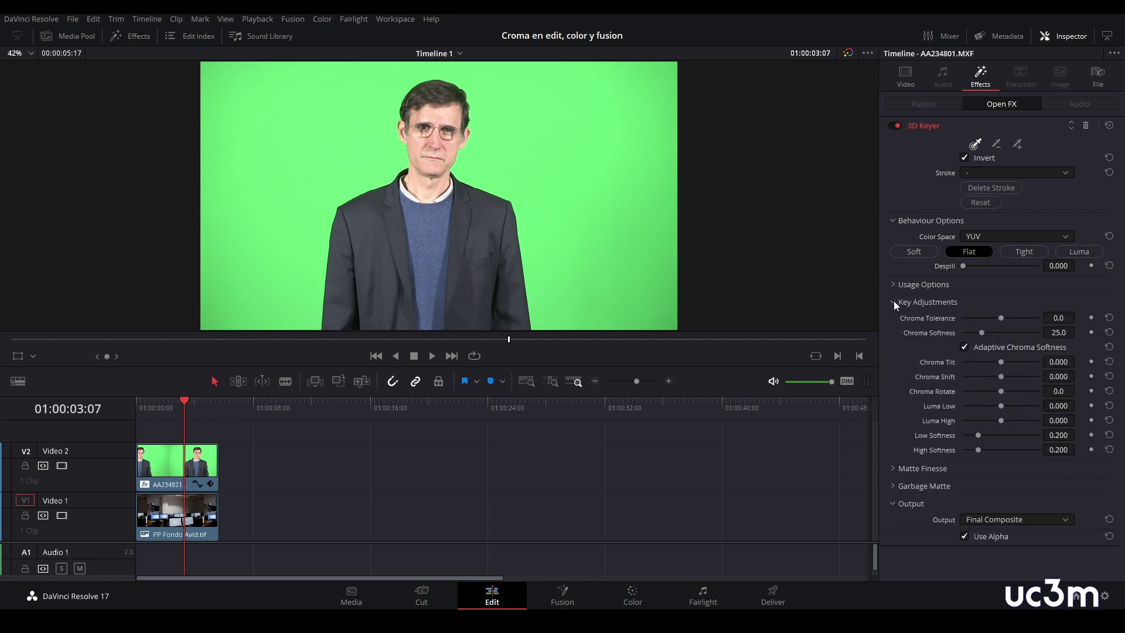
pyautogui.click(895, 302)
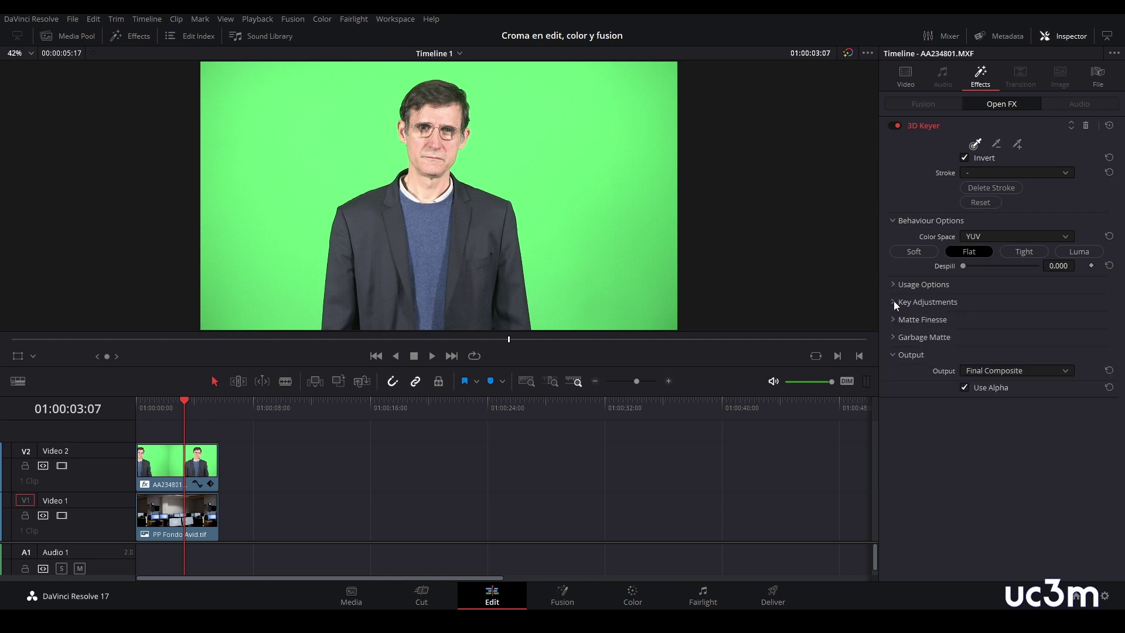
pyautogui.click(895, 319)
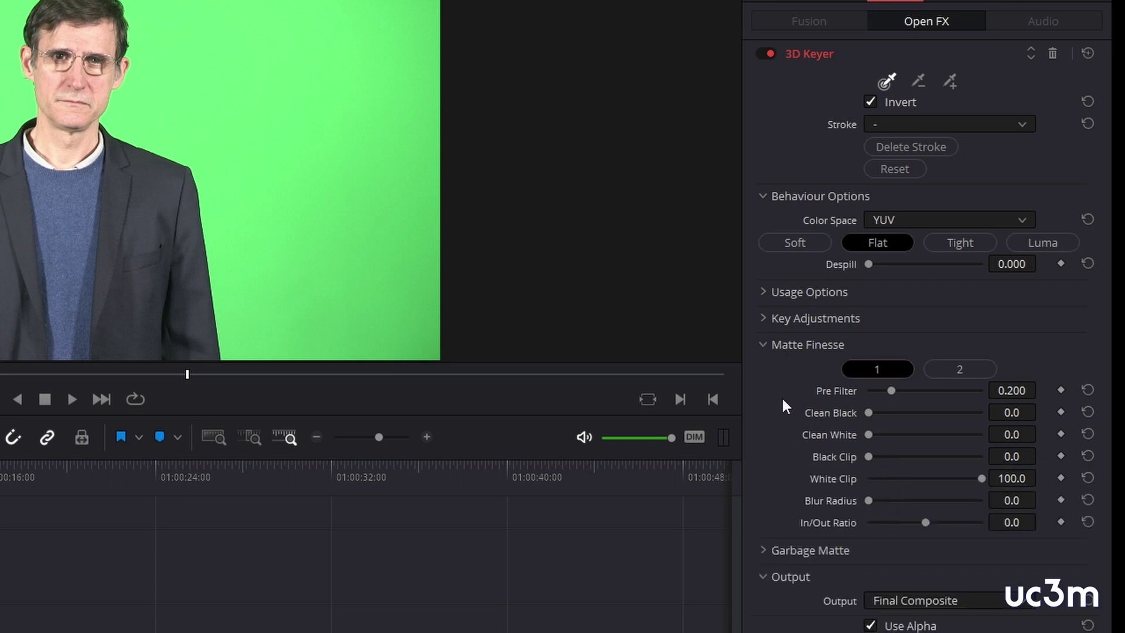
pyautogui.click(763, 347)
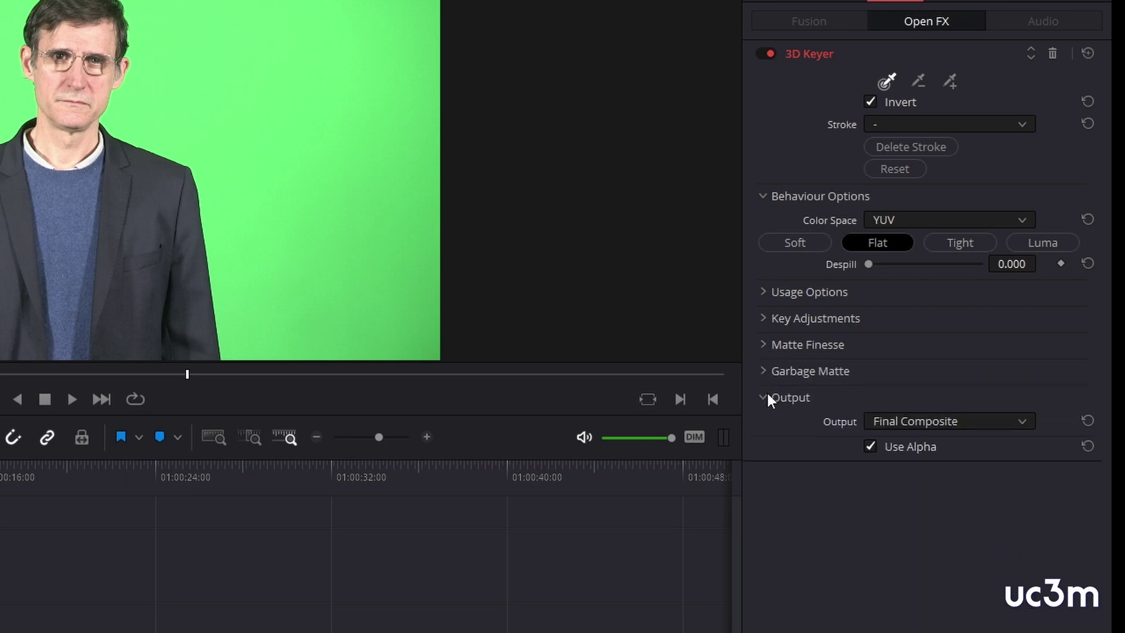
pyautogui.click(764, 396)
pyautogui.click(764, 396)
pyautogui.click(1023, 421)
pyautogui.click(1017, 418)
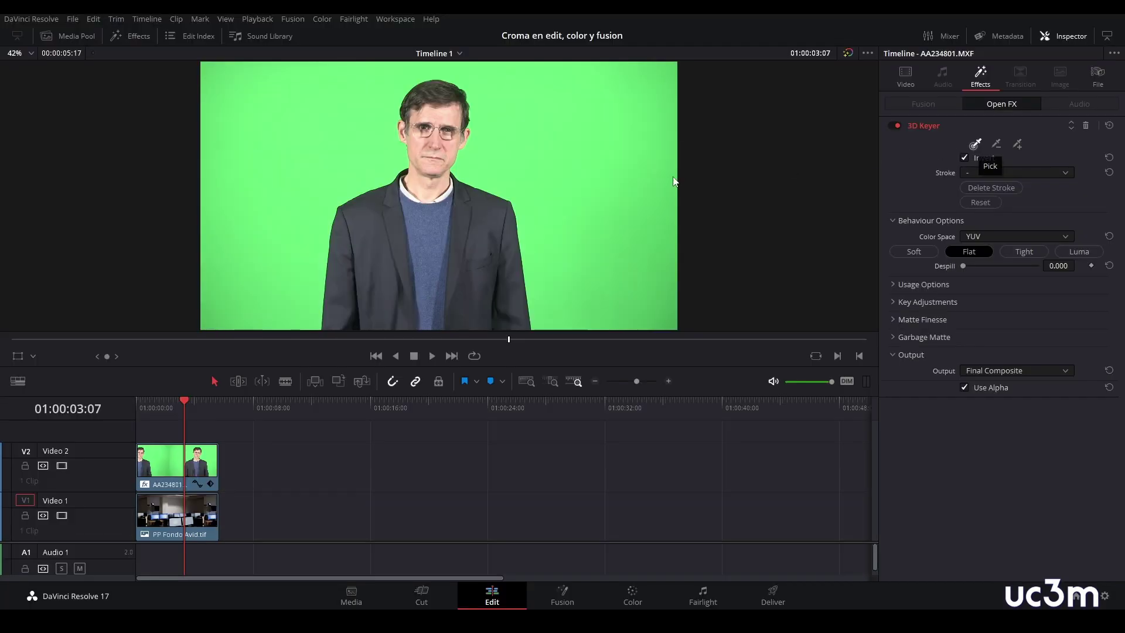
# - Set the viewer to Open FX Overlay and sample strokes across the green screen to key it
pyautogui.click(33, 356)
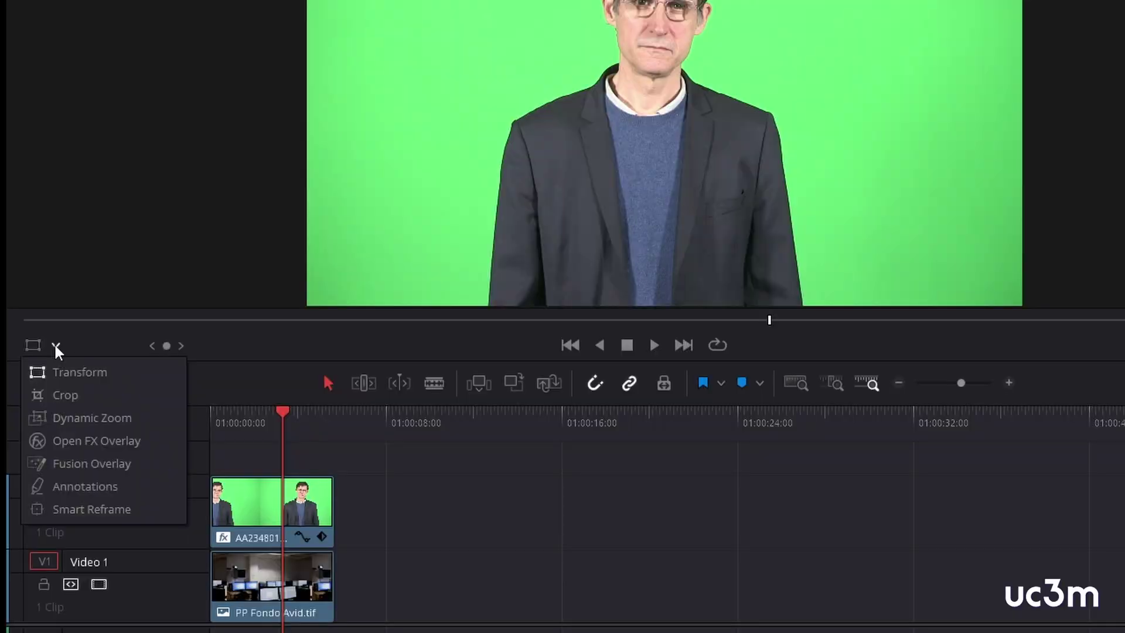
pyautogui.click(75, 444)
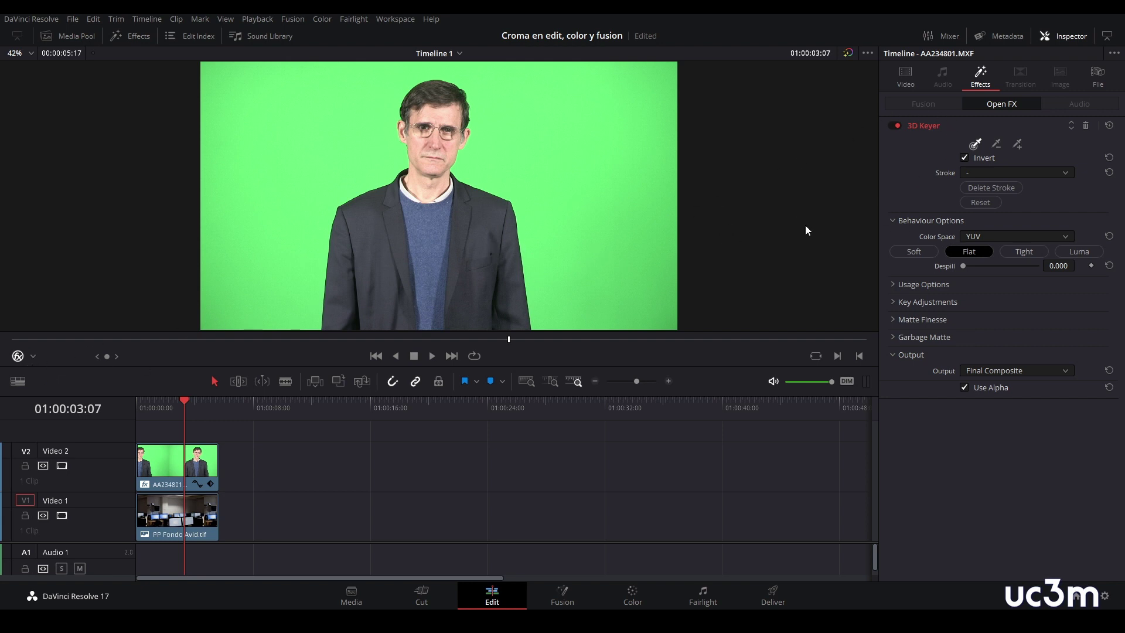
pyautogui.click(976, 144)
pyautogui.moveTo(553, 305); pyautogui.dragTo(532, 187)
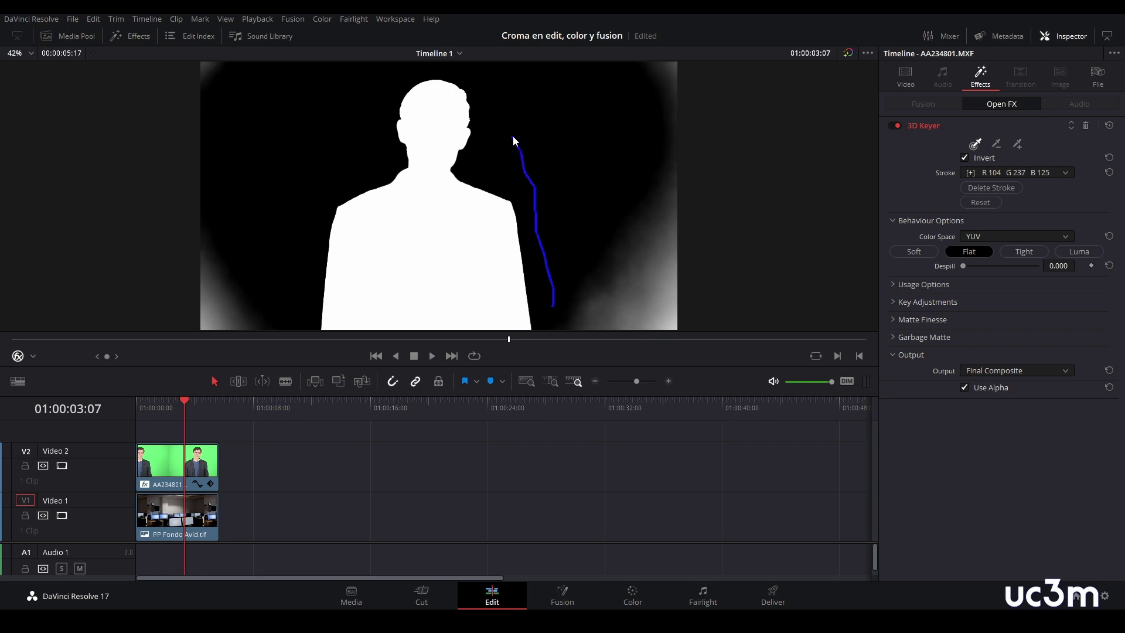
pyautogui.moveTo(512, 136); pyautogui.dragTo(512, 136)
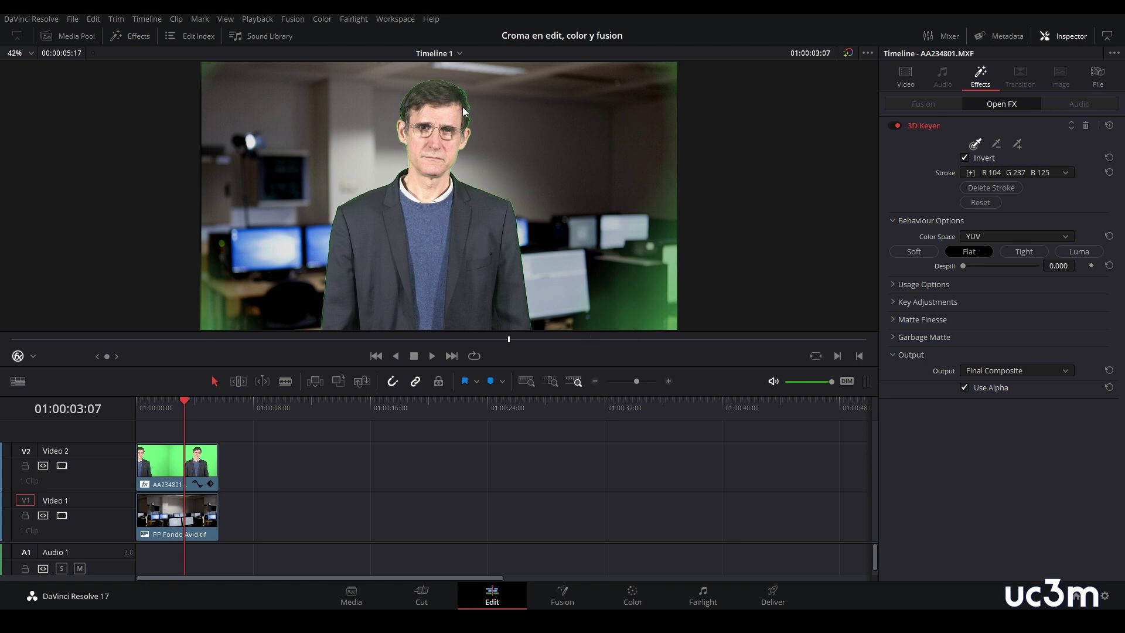
# - Switch the 3D Keyer output to Alpha Highlight B/W and zoom the viewer to inspect the matte
pyautogui.scroll(1, 515, 220)
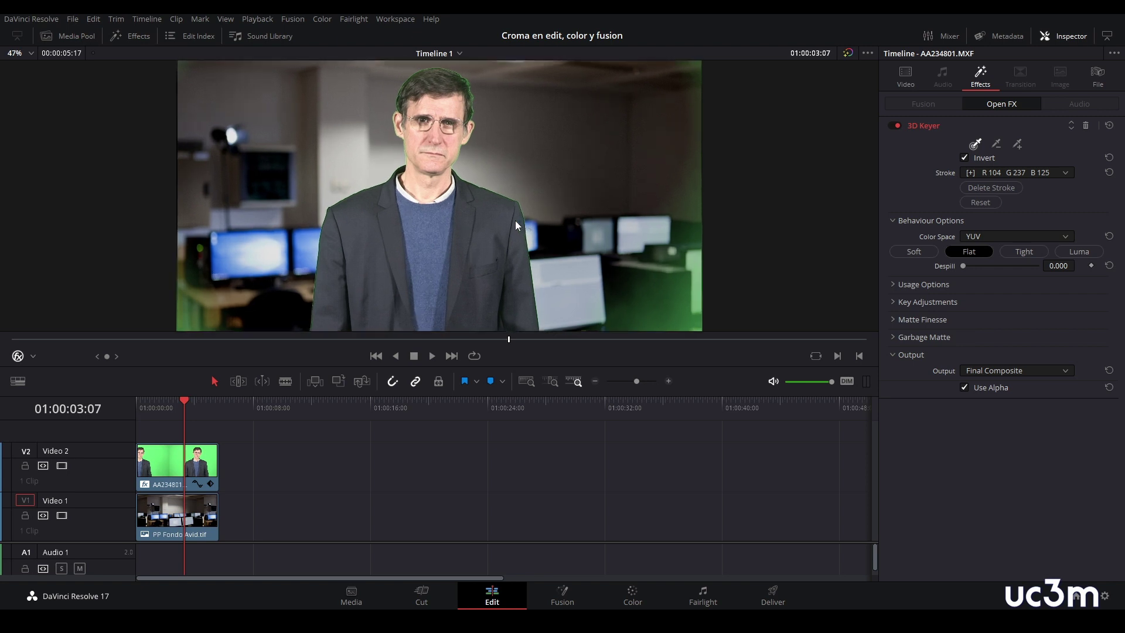
pyautogui.scroll(2, 515, 220)
pyautogui.scroll(1, 517, 221)
pyautogui.scroll(1, 509, 218)
pyautogui.scroll(-1, 508, 218)
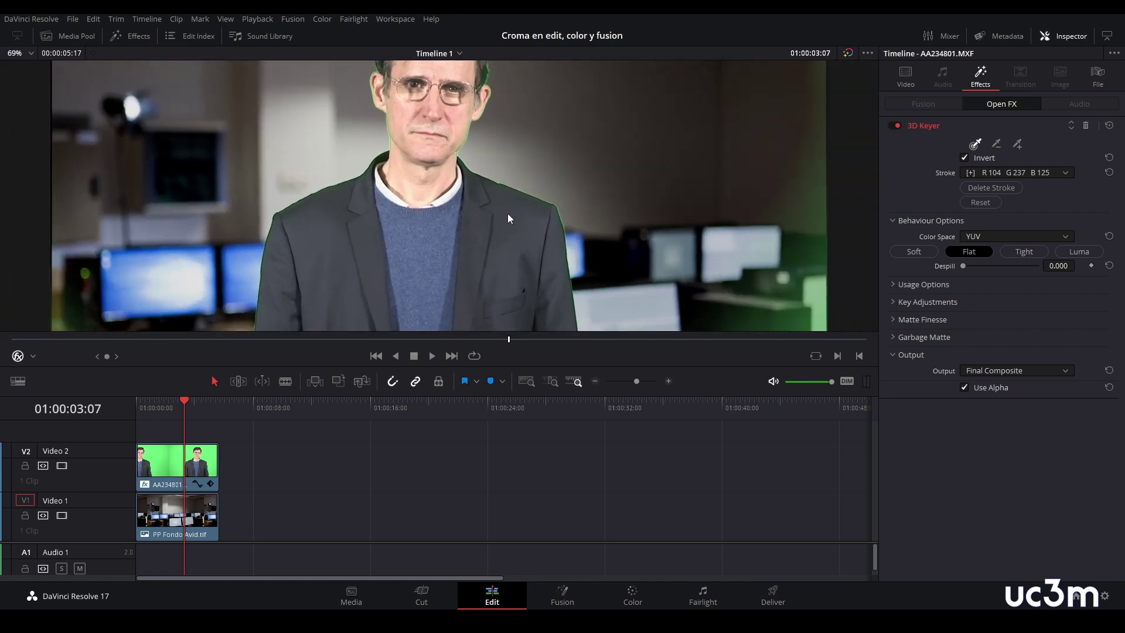
pyautogui.scroll(-1, 508, 219)
pyautogui.scroll(-1, 509, 218)
pyautogui.scroll(-1, 508, 219)
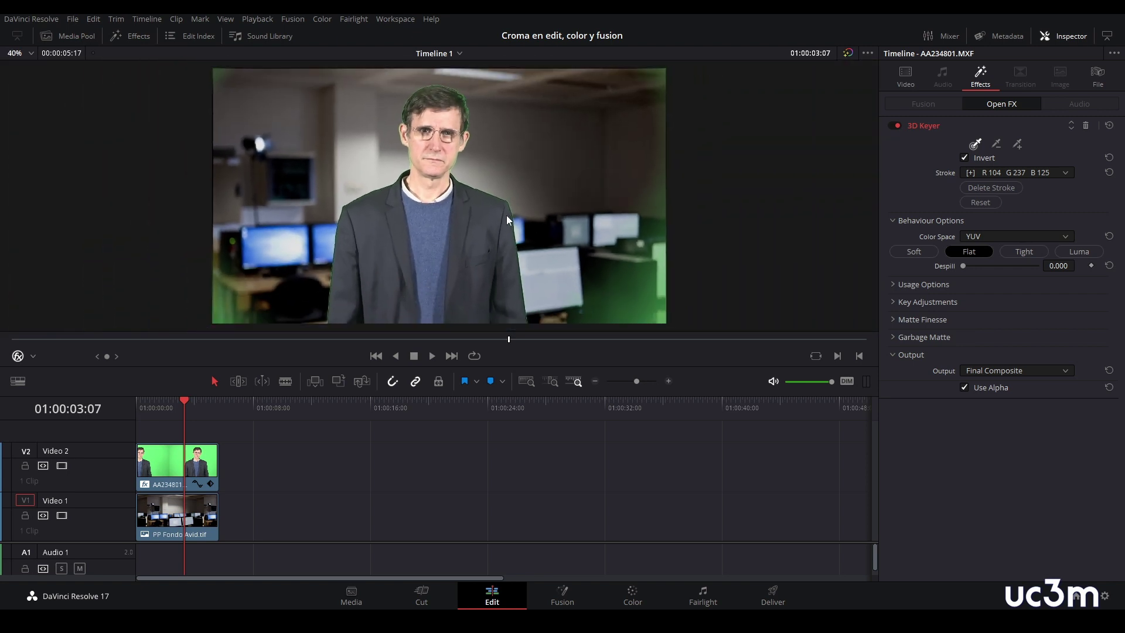
pyautogui.scroll(-1, 509, 219)
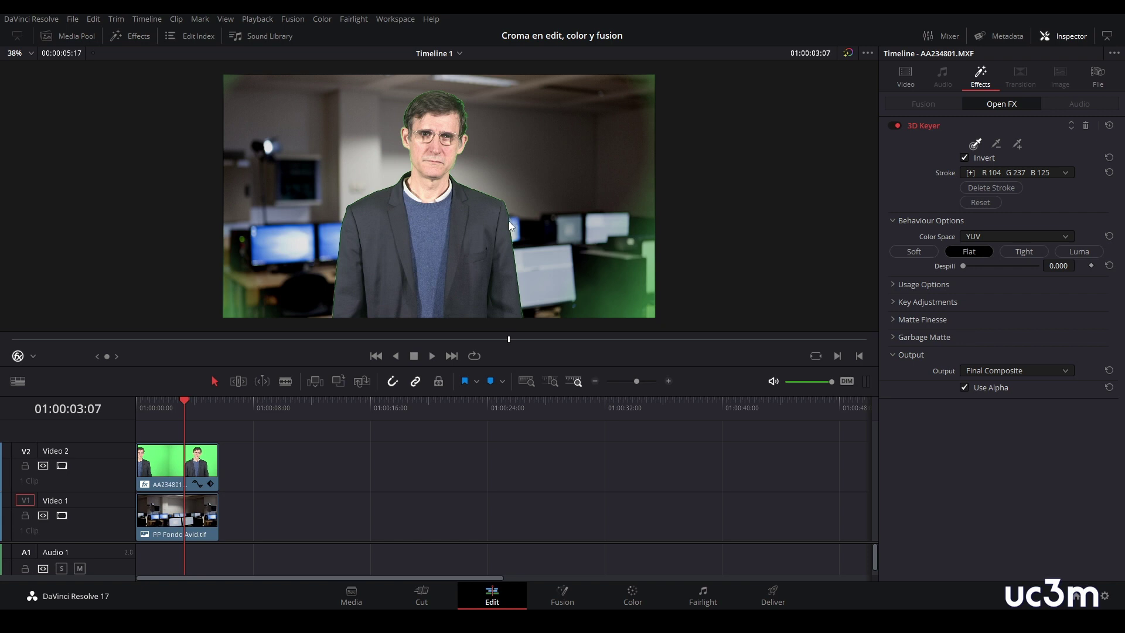
pyautogui.click(1064, 369)
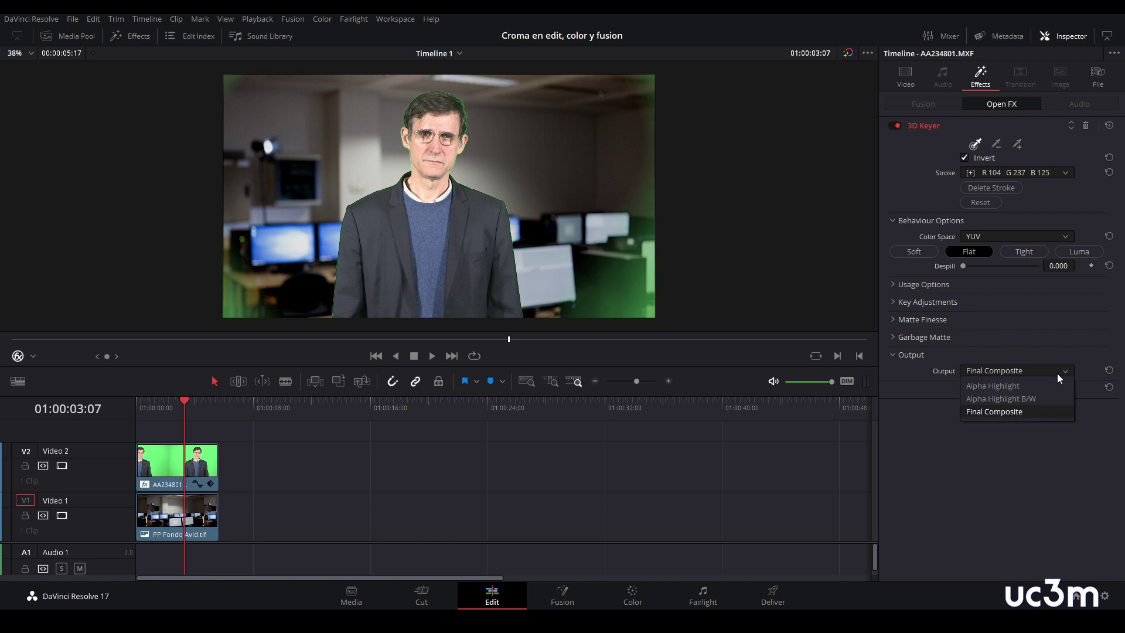
pyautogui.click(1040, 396)
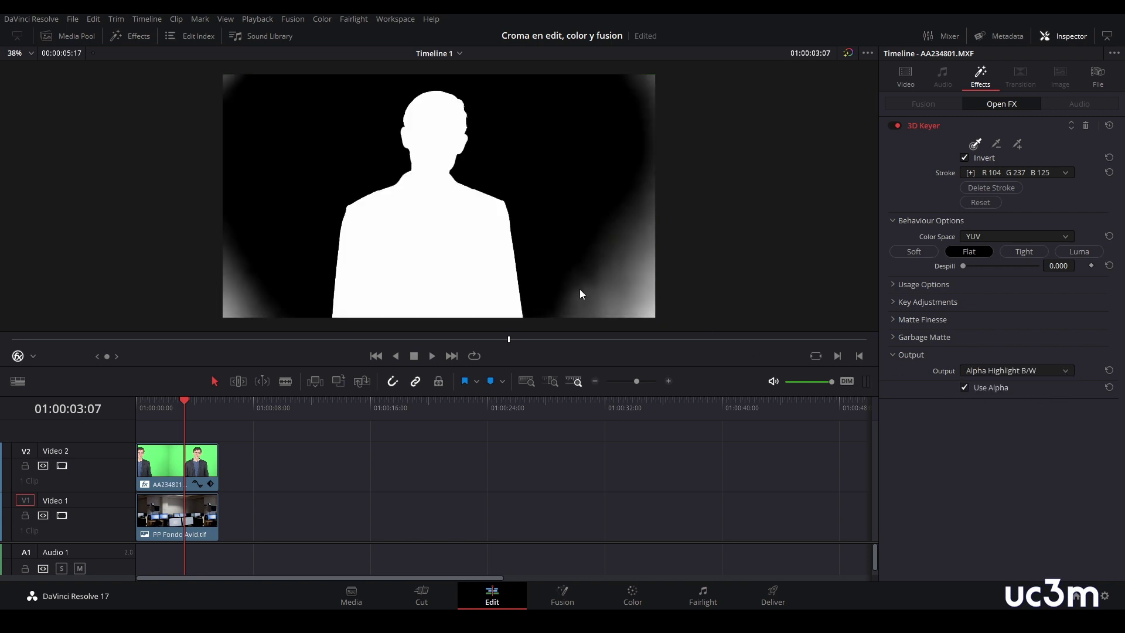
pyautogui.scroll(2, 476, 187)
pyautogui.scroll(2, 476, 186)
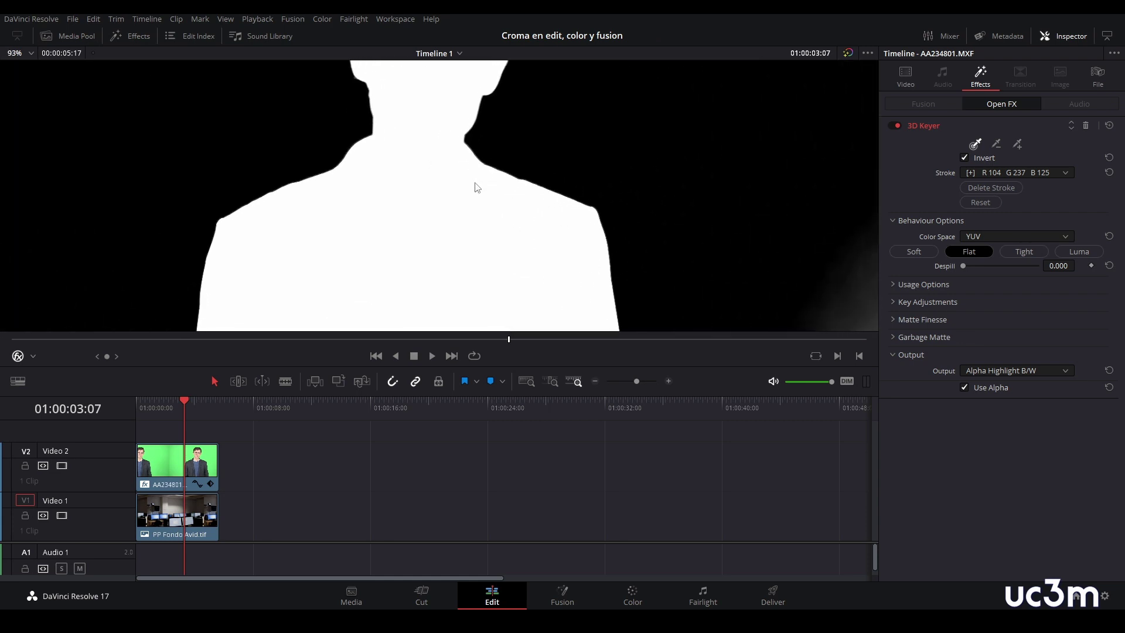
pyautogui.scroll(1, 476, 187)
pyautogui.scroll(-1, 476, 186)
pyautogui.scroll(-1, 476, 188)
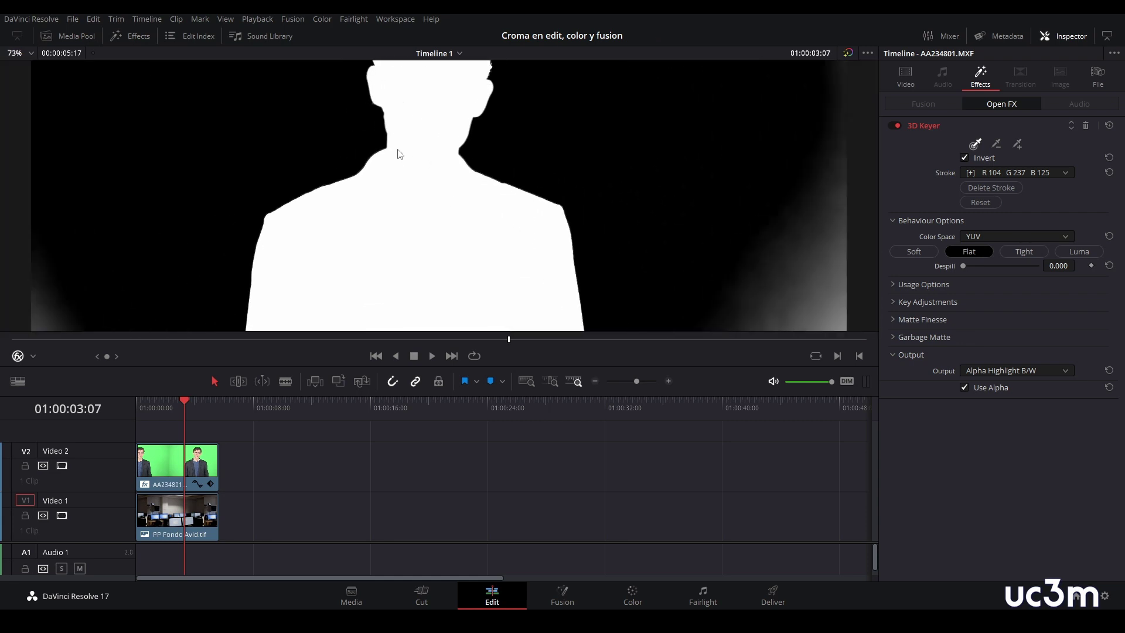
pyautogui.scroll(-1, 515, 223)
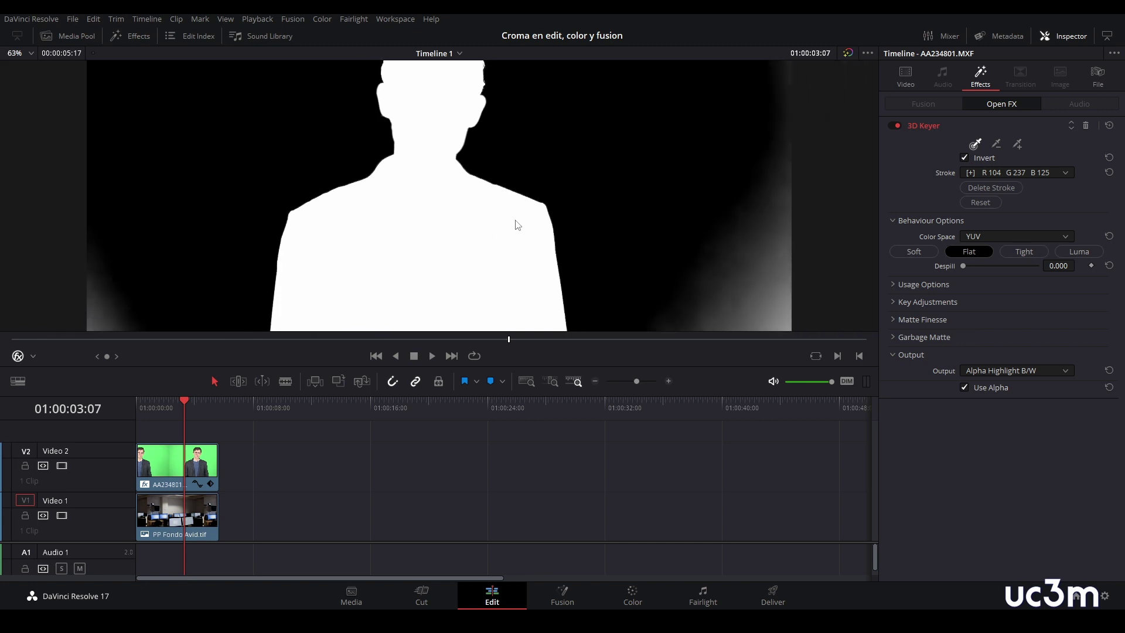
pyautogui.scroll(-1, 343, 119)
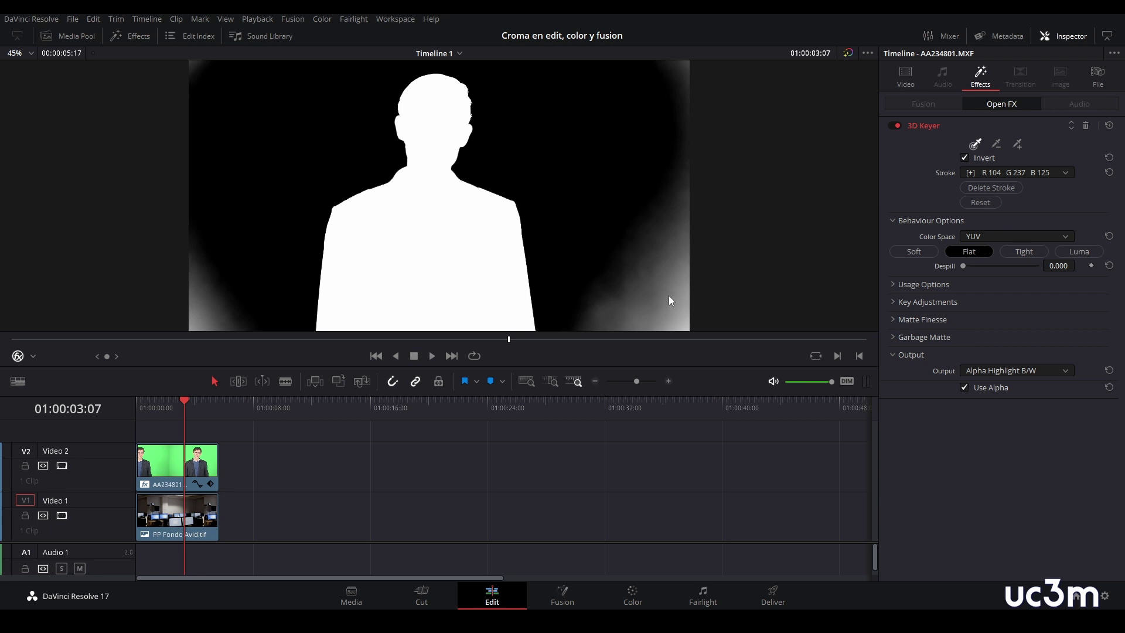
# - In Matte Finesse, raise Clean Black to 3.9 to darken the grey background patches
pyautogui.click(895, 320)
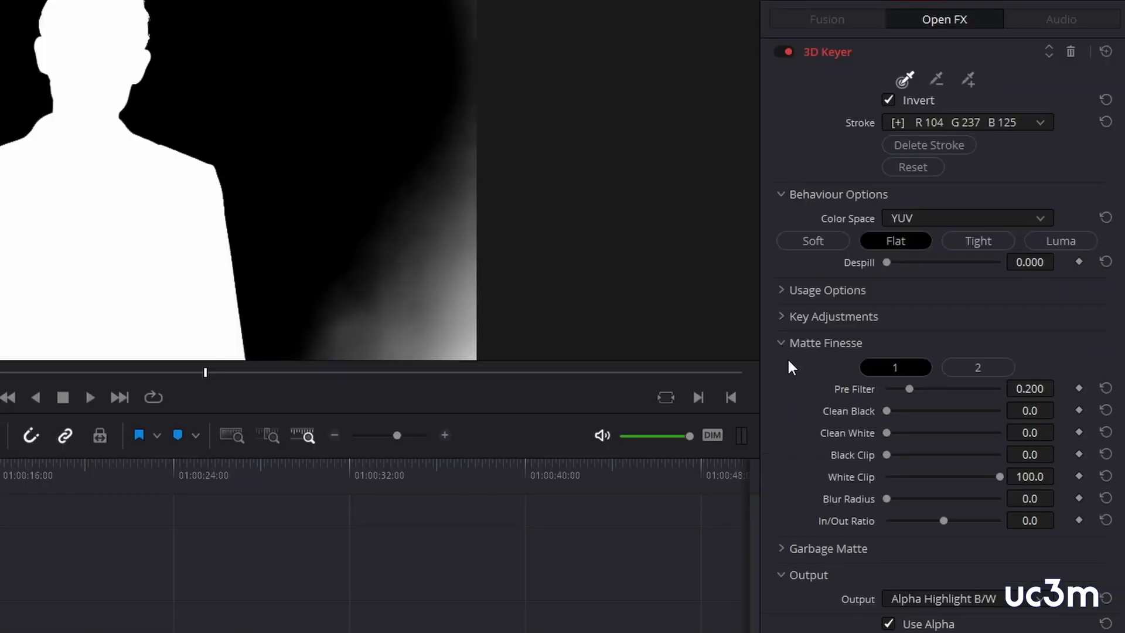
pyautogui.moveTo(885, 432)
pyautogui.mouseDown()
pyautogui.moveTo(903, 434)
pyautogui.moveTo(886, 435)
pyautogui.mouseUp()
pyautogui.moveTo(882, 410); pyautogui.dragTo(888, 410)
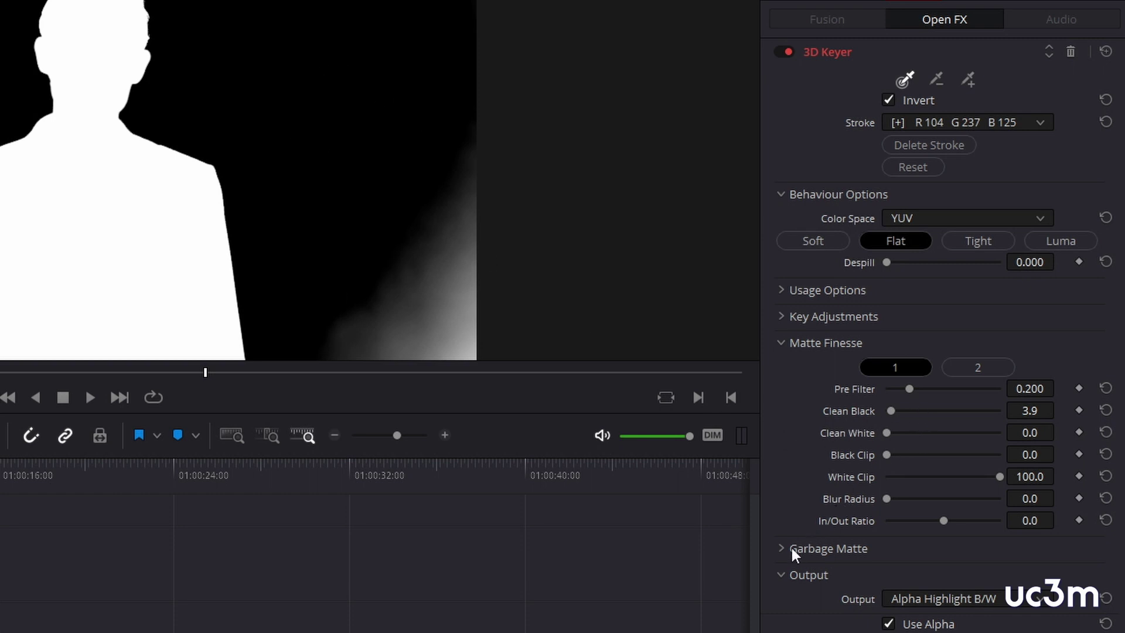
# - Add an inverted Ellipse garbage matte shaped as a tall oval around the presenter, saving the project
pyautogui.click(781, 343)
pyautogui.click(786, 369)
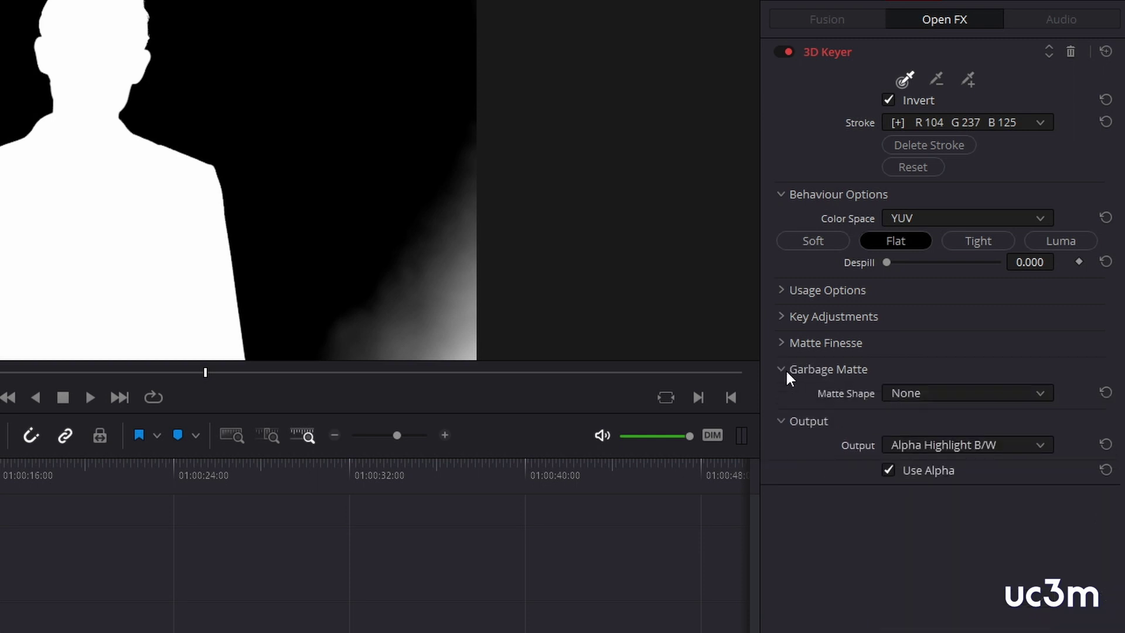
pyautogui.click(996, 394)
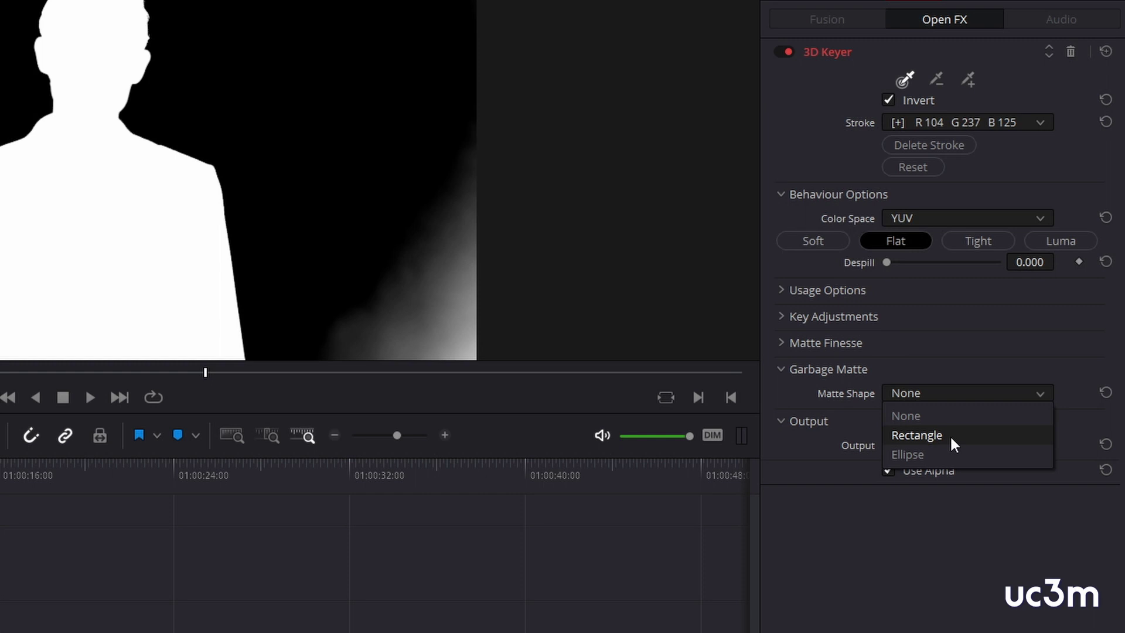
pyautogui.click(912, 455)
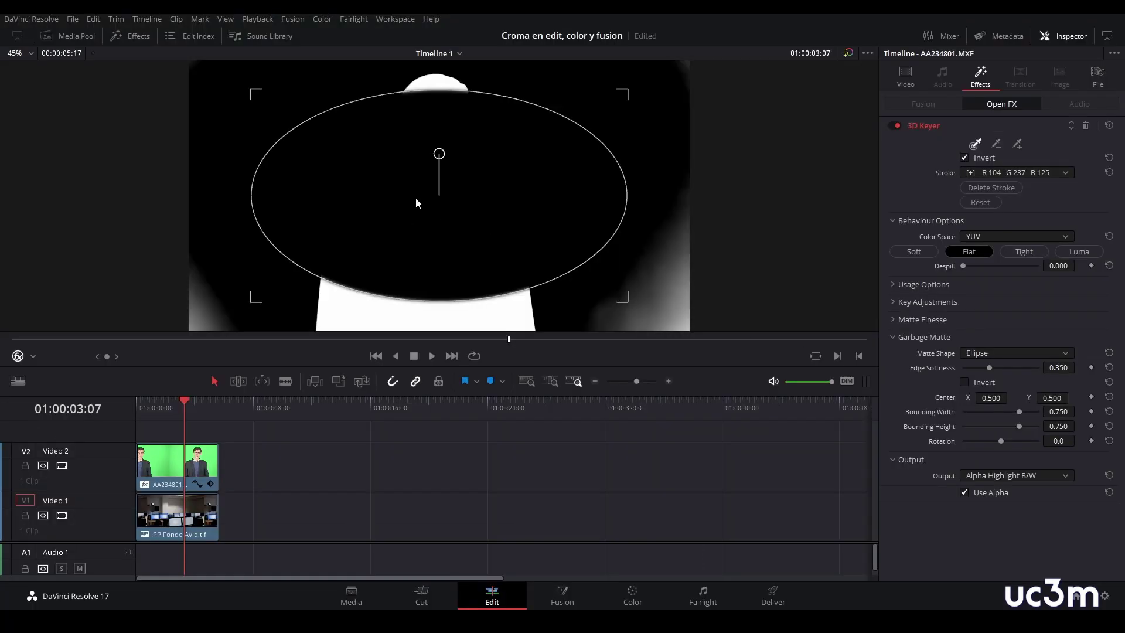
pyautogui.moveTo(623, 96)
pyautogui.mouseDown()
pyautogui.moveTo(624, 86)
pyautogui.moveTo(537, 62)
pyautogui.moveTo(560, 17)
pyautogui.moveTo(545, 36)
pyautogui.mouseUp()
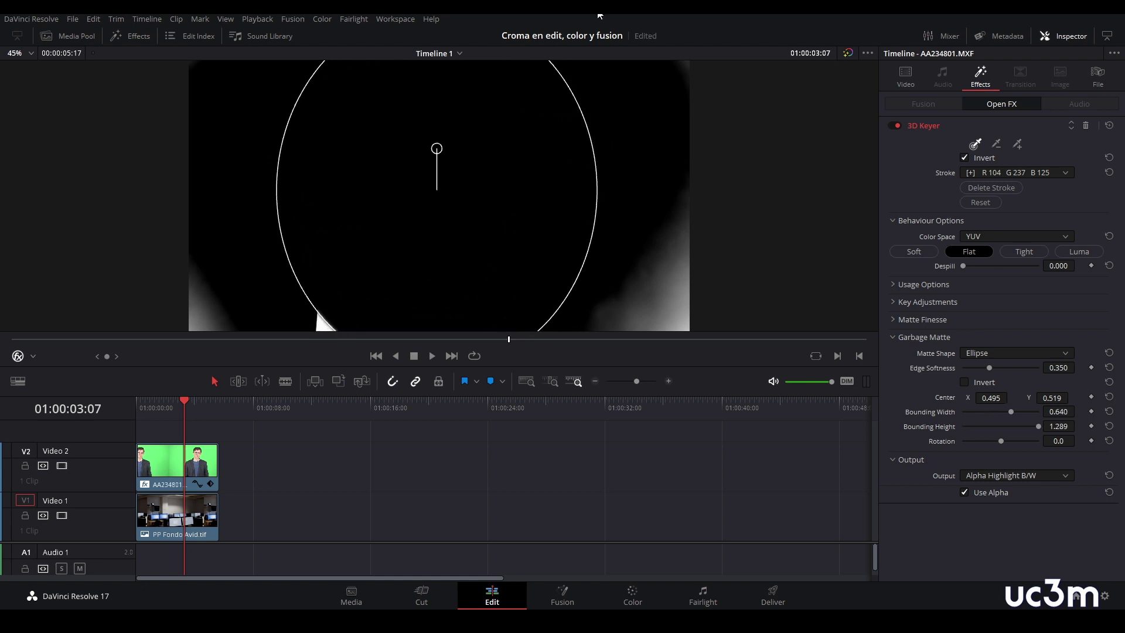
pyautogui.moveTo(498, 104); pyautogui.dragTo(499, 164)
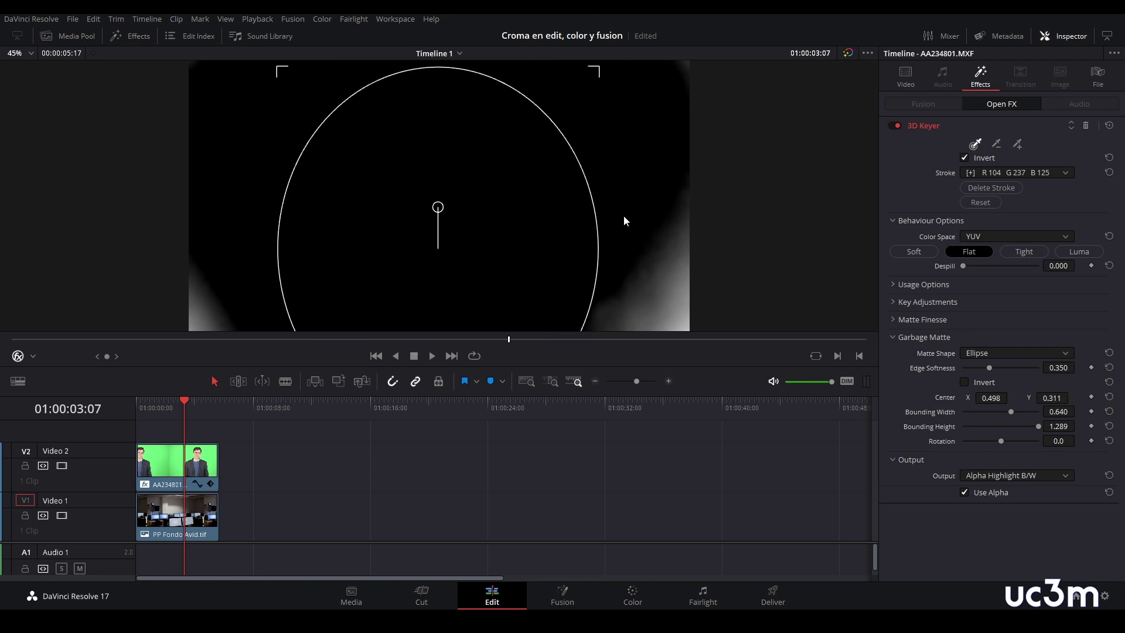
pyautogui.hotkey('ctrl', 's')
pyautogui.moveTo(478, 186); pyautogui.dragTo(475, 184)
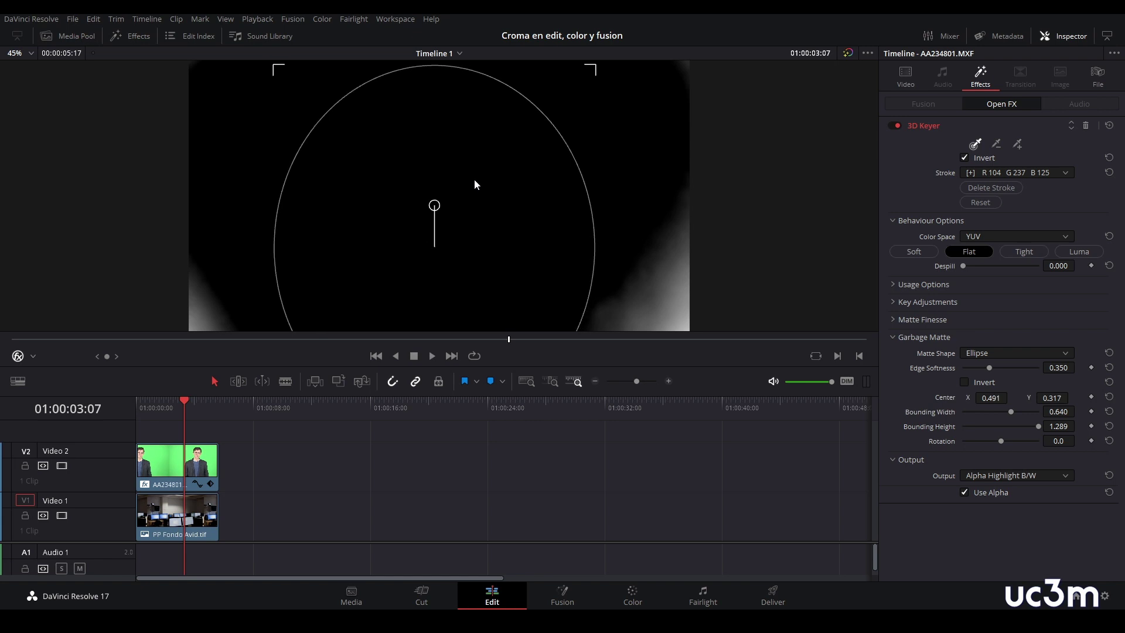
pyautogui.click(964, 382)
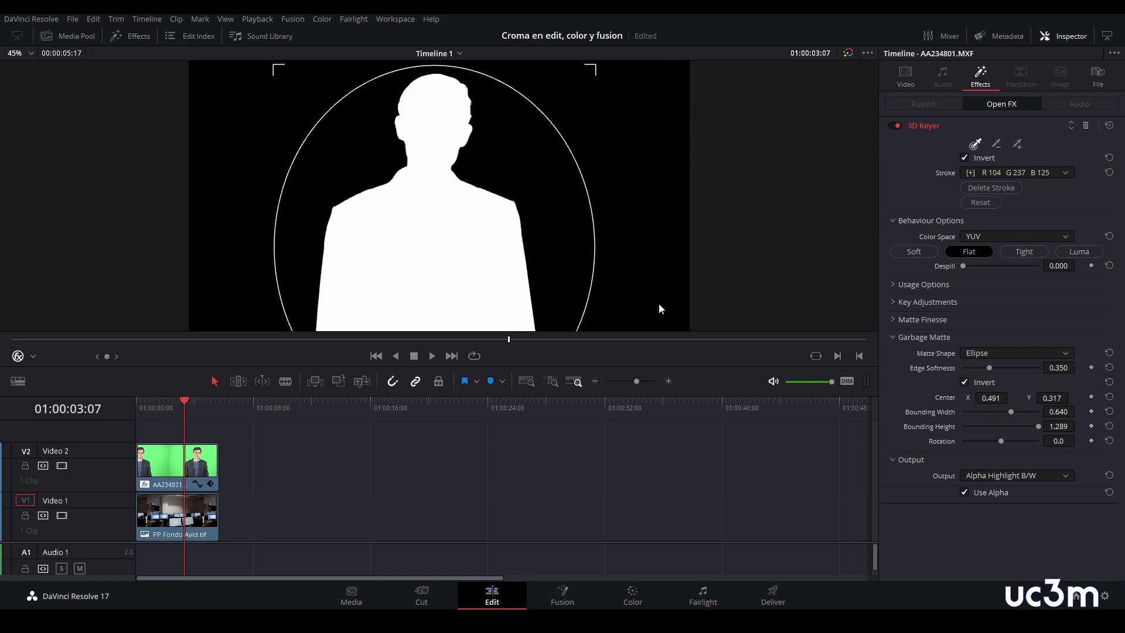
pyautogui.click(1065, 479)
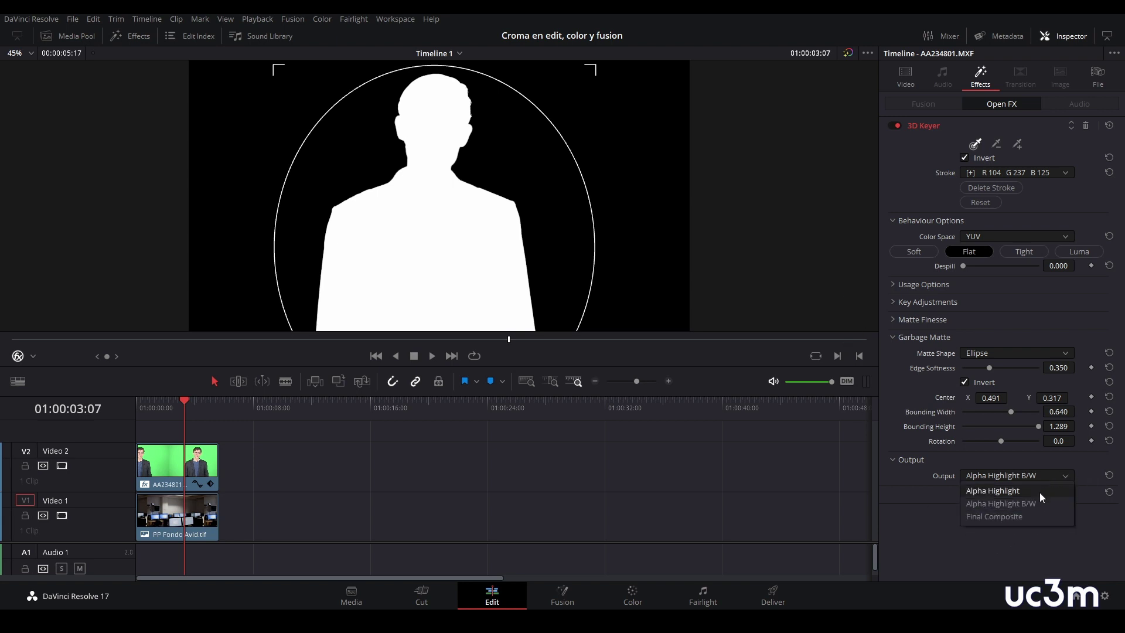
# - Return the output to Final Composite and set Despill to 1.000, zooming in to check the edges
pyautogui.click(1000, 518)
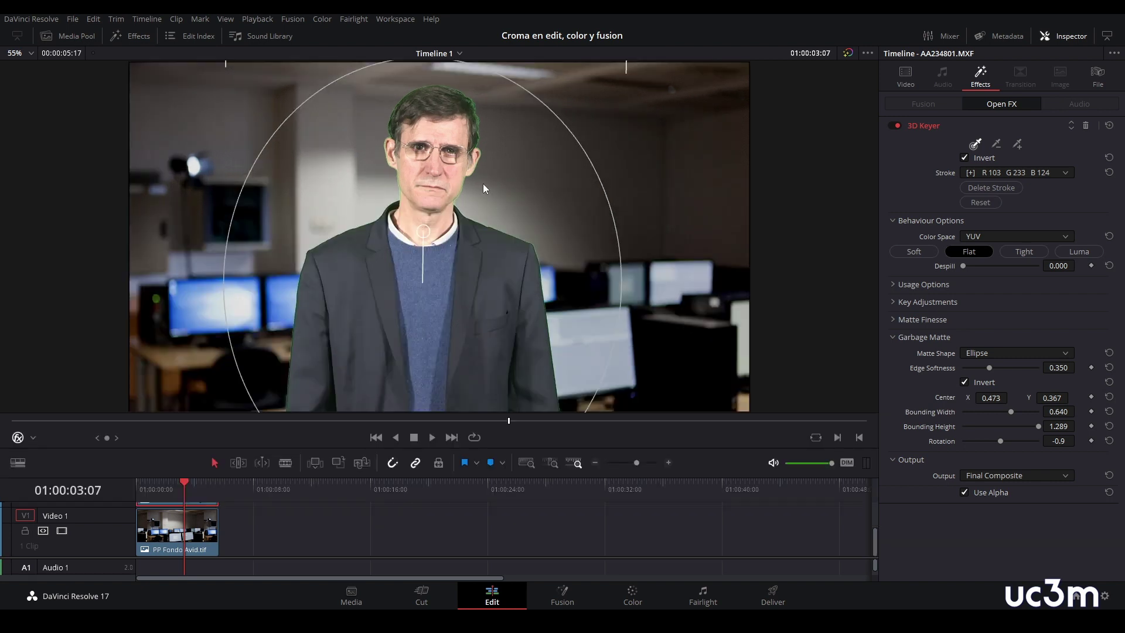
pyautogui.scroll(5, 483, 184)
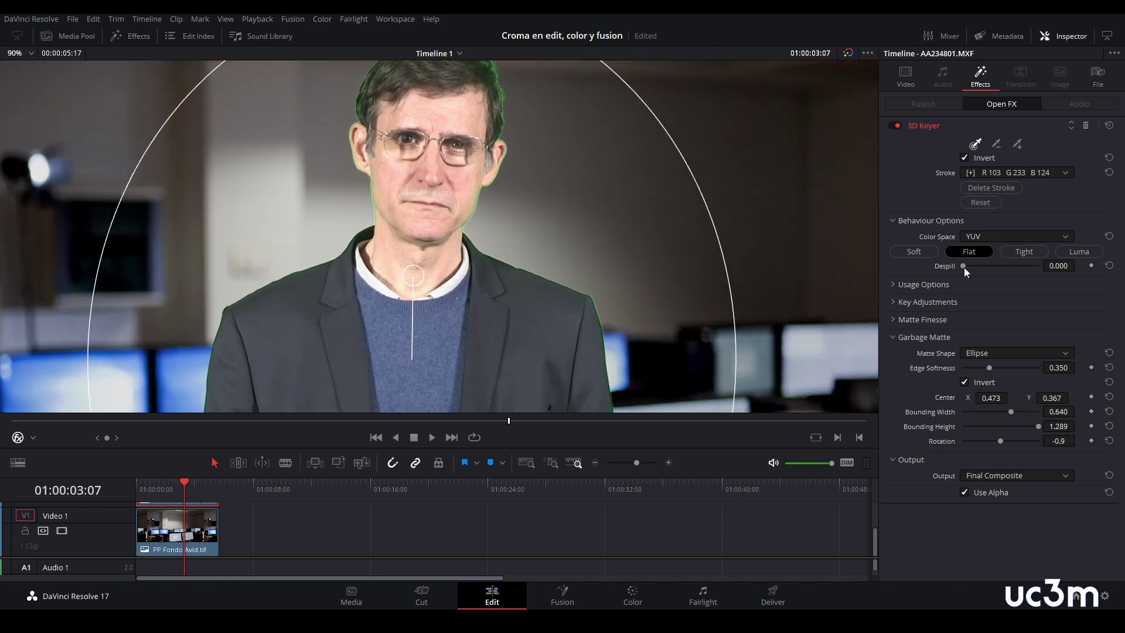
pyautogui.moveTo(990, 265); pyautogui.dragTo(1081, 253)
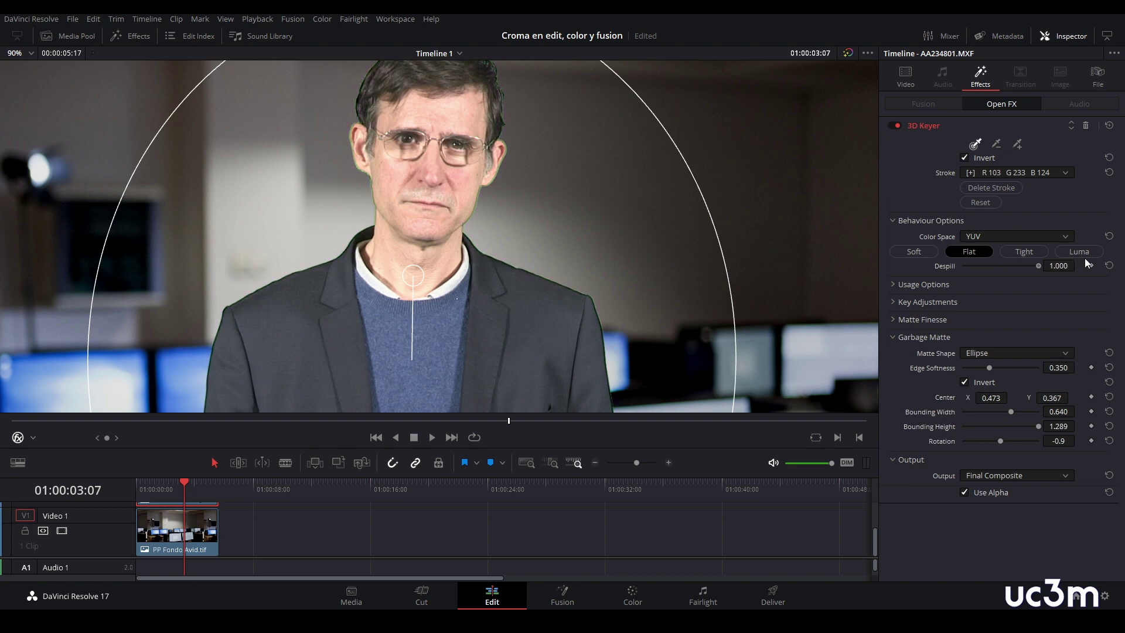
pyautogui.scroll(1, 525, 225)
pyautogui.scroll(1, 526, 225)
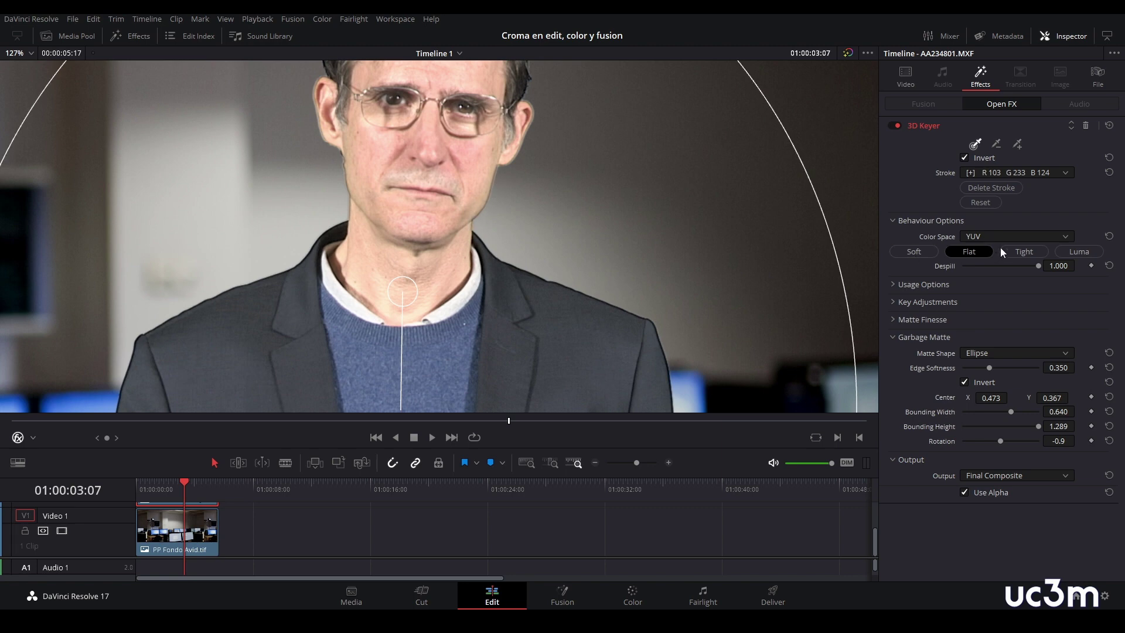
pyautogui.moveTo(1039, 266)
pyautogui.mouseDown()
pyautogui.moveTo(977, 266)
pyautogui.moveTo(1041, 265)
pyautogui.mouseUp()
# - Set the Matte Finesse In/Out Ratio to -79.8 and Blur Radius to 19.5
pyautogui.click(893, 337)
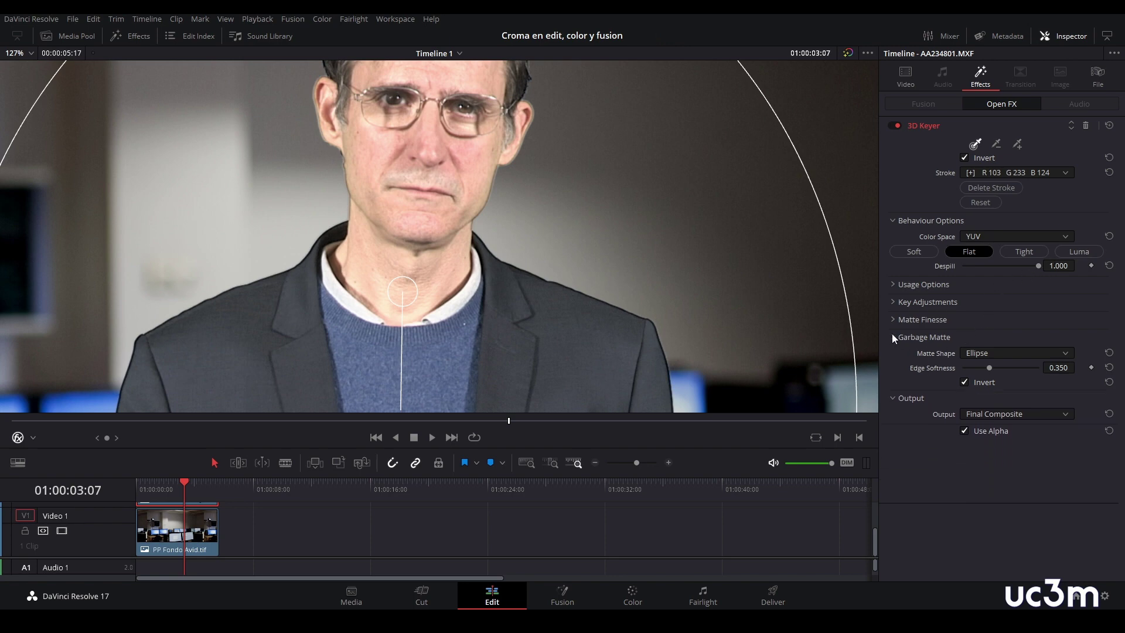
pyautogui.click(893, 319)
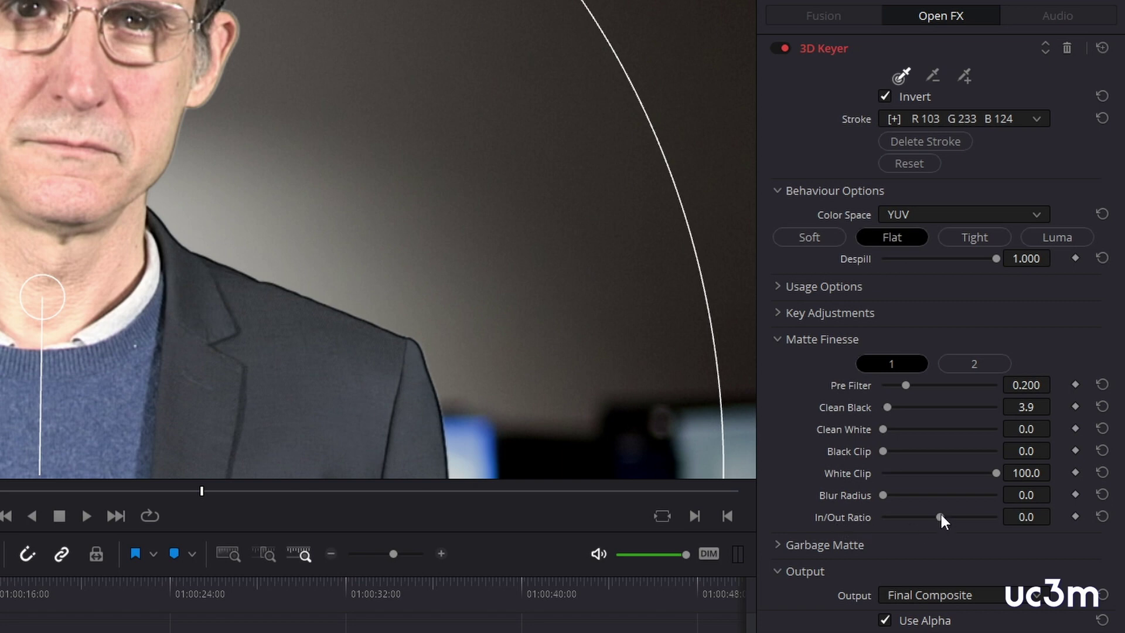
pyautogui.moveTo(940, 516)
pyautogui.mouseDown()
pyautogui.moveTo(853, 518)
pyautogui.moveTo(913, 517)
pyautogui.moveTo(894, 519)
pyautogui.mouseUp()
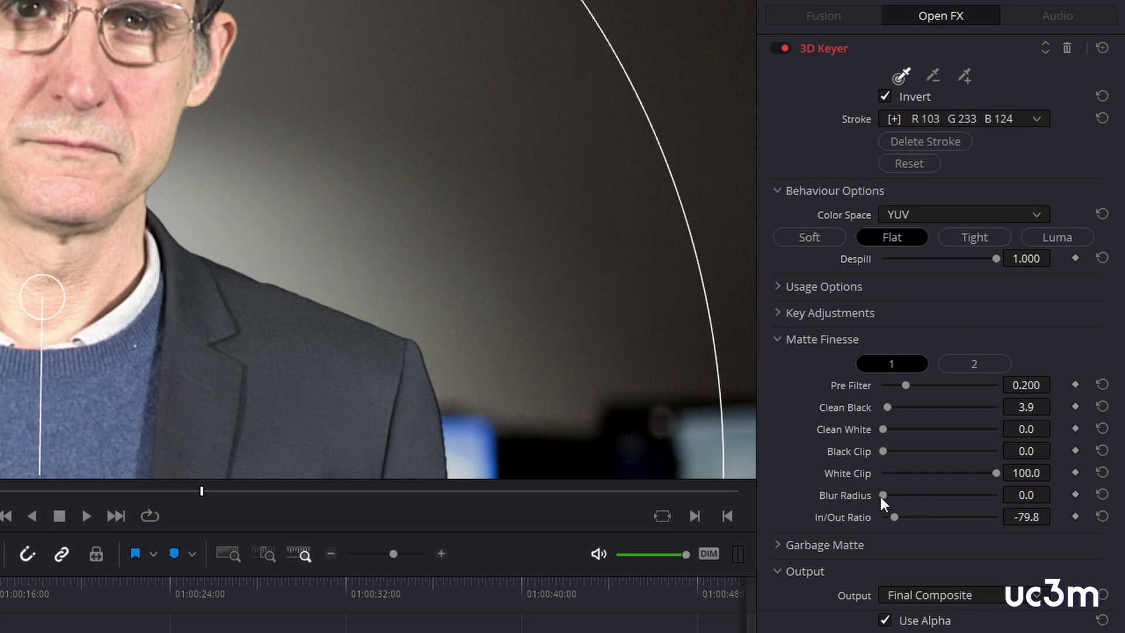
pyautogui.moveTo(881, 495); pyautogui.dragTo(885, 495)
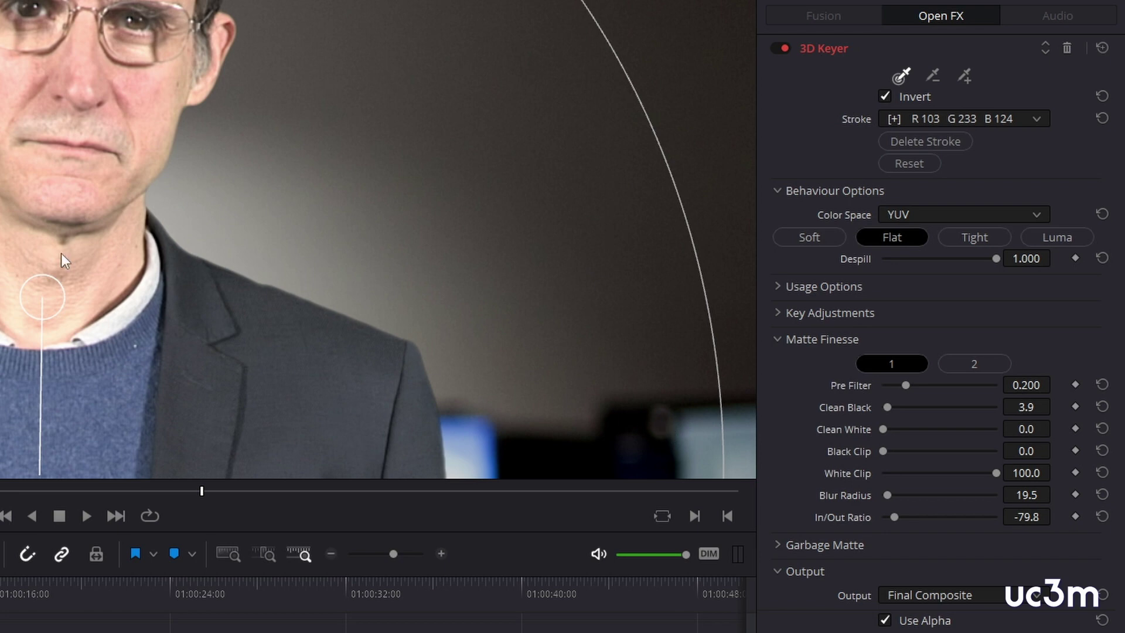
pyautogui.scroll(-3, 677, 287)
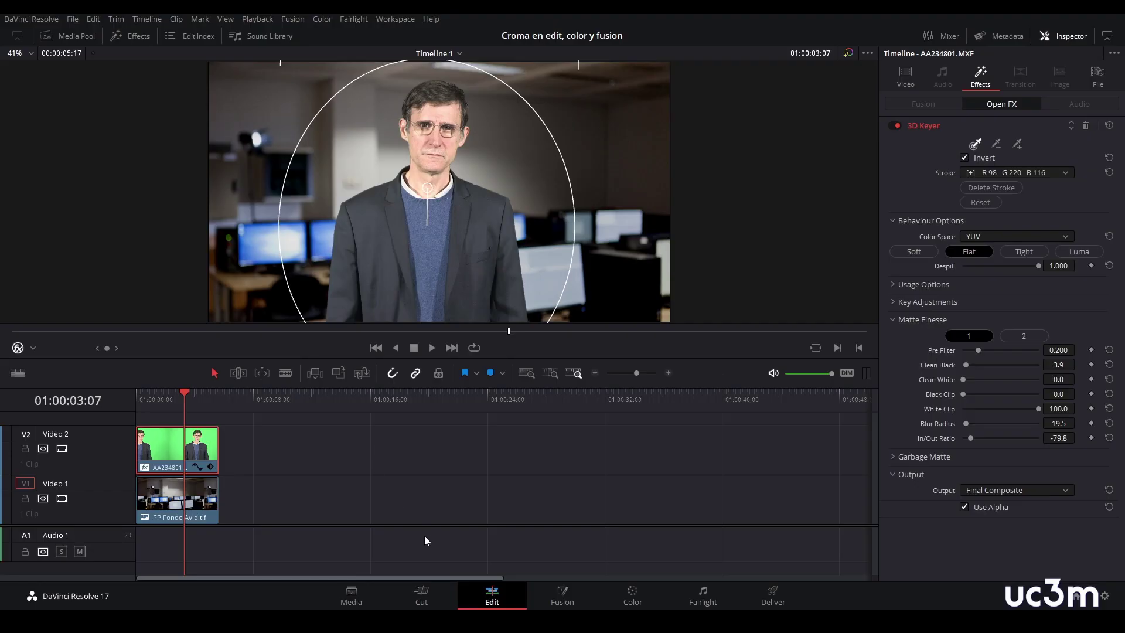
# - On the Color page, darken the office background clip with a custom curve
pyautogui.click(631, 604)
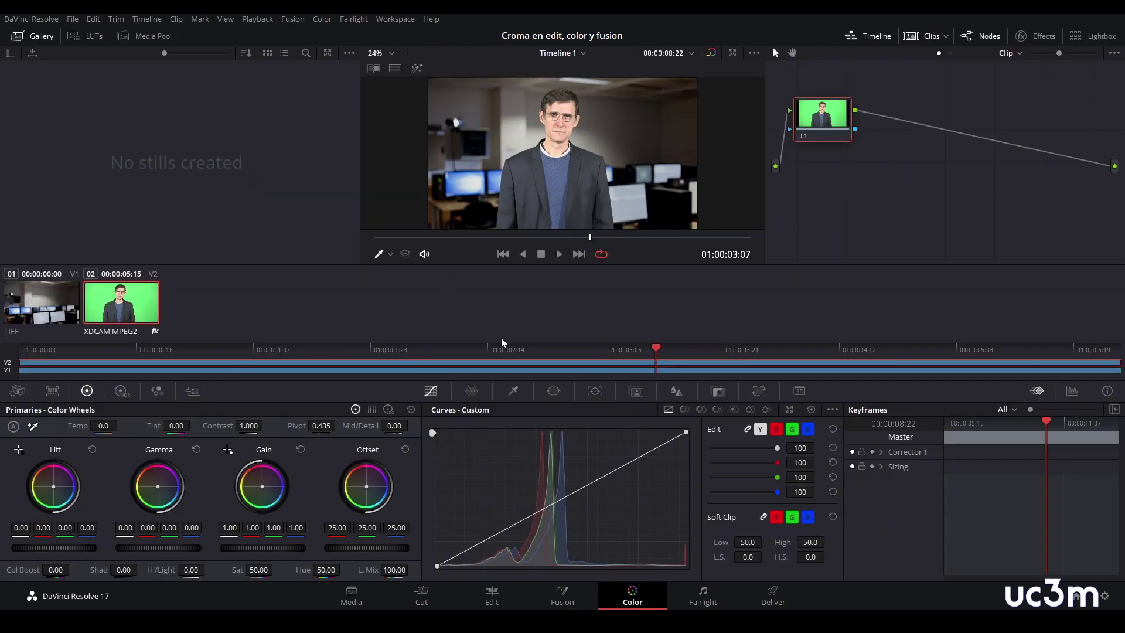
pyautogui.moveTo(823, 137); pyautogui.dragTo(847, 140)
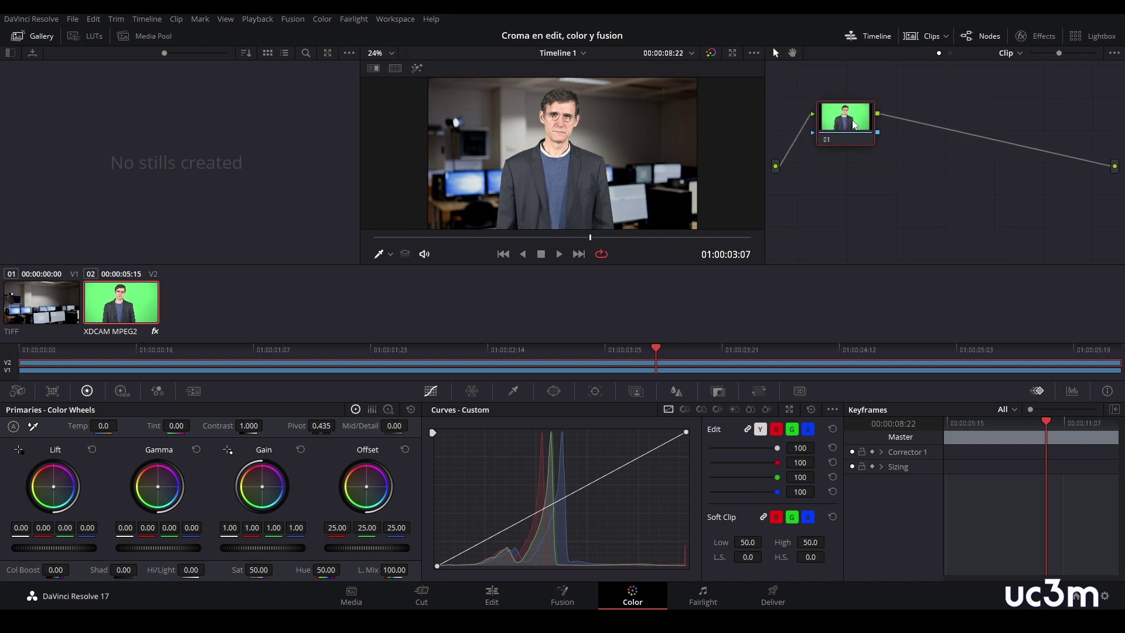
pyautogui.click(444, 372)
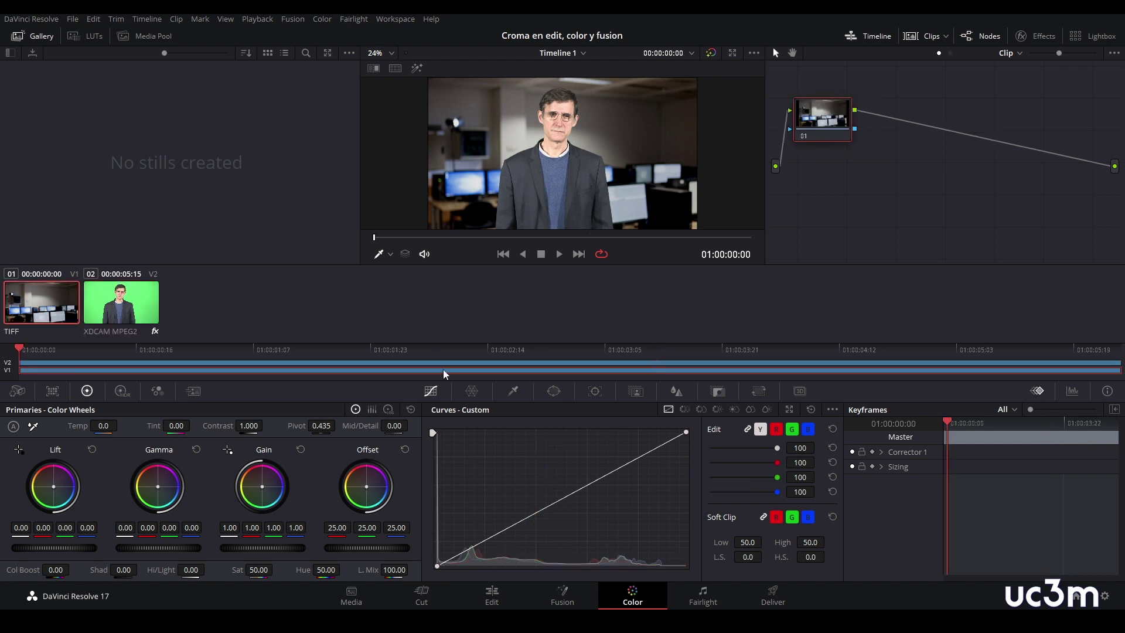
pyautogui.moveTo(584, 490); pyautogui.dragTo(583, 499)
# - Darken the presenter clip with a curve, then set Saturation to 46.60 and Mid/Detail to -17.50
pyautogui.click(490, 364)
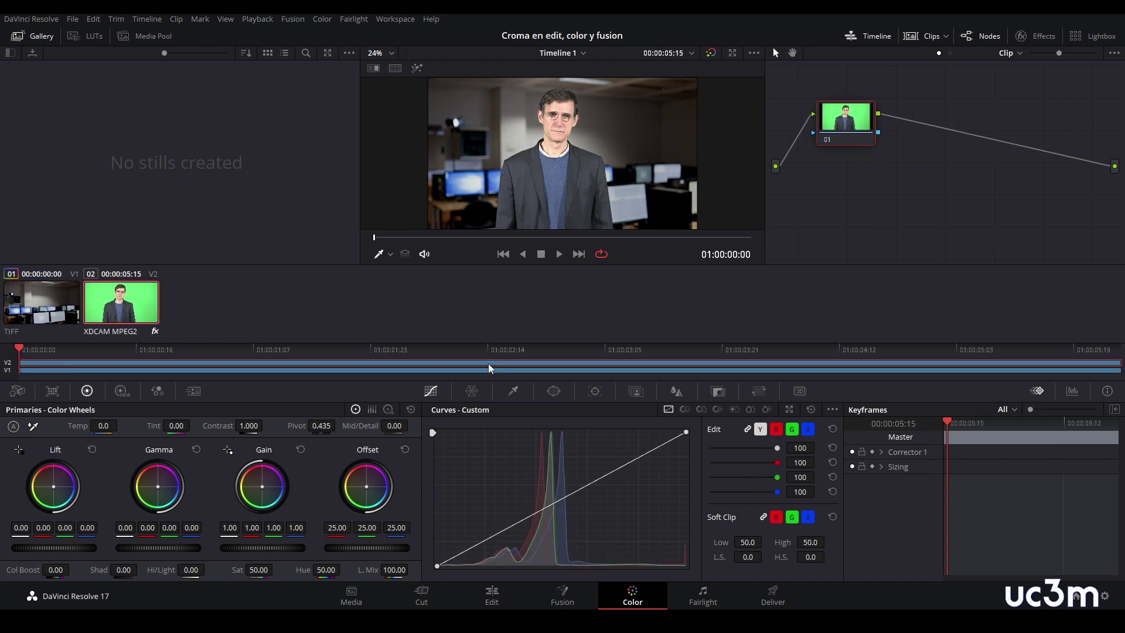
pyautogui.moveTo(563, 499); pyautogui.dragTo(565, 508)
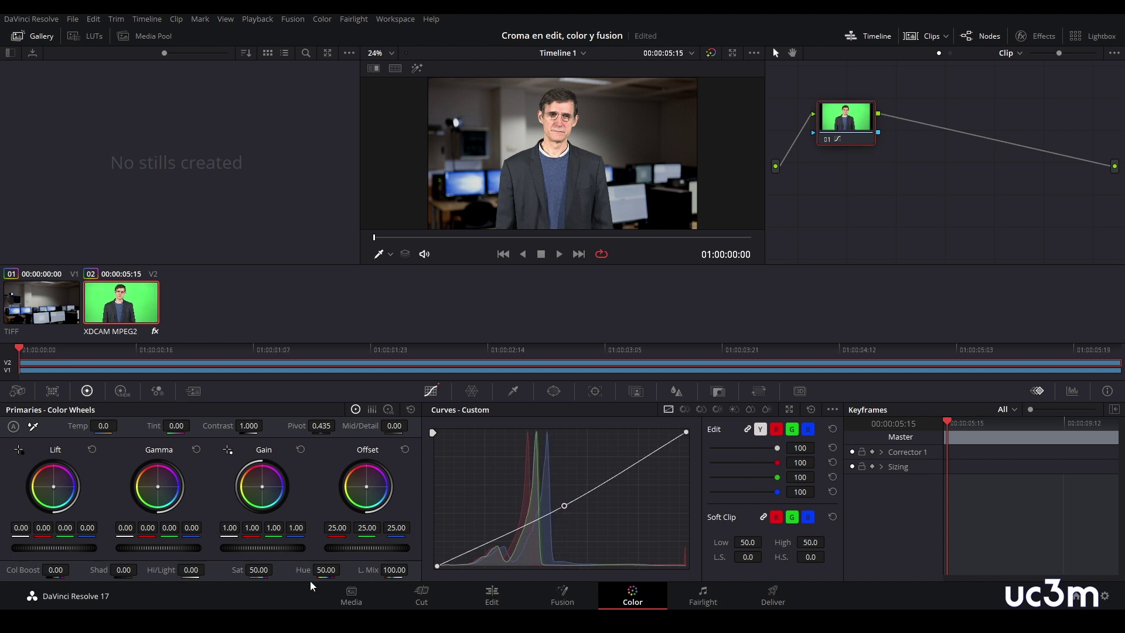
pyautogui.moveTo(259, 570); pyautogui.dragTo(249, 570)
pyautogui.moveTo(394, 426); pyautogui.dragTo(375, 427)
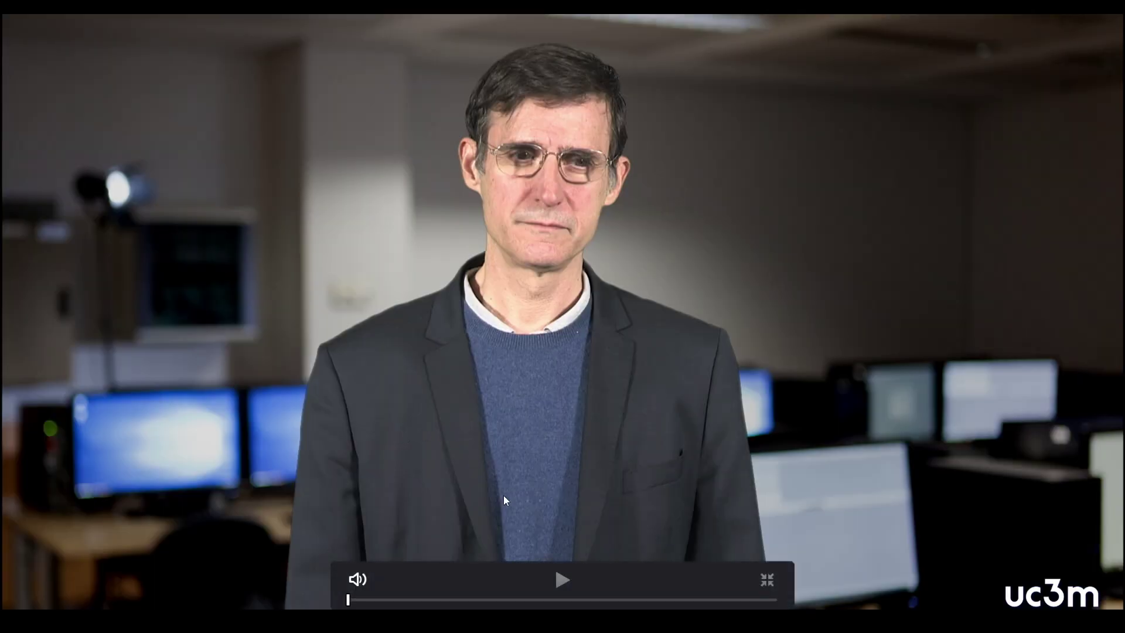
# - Preview the finished key, then return to the Edit page with the whole timeline fitted to view
pyautogui.click(563, 584)
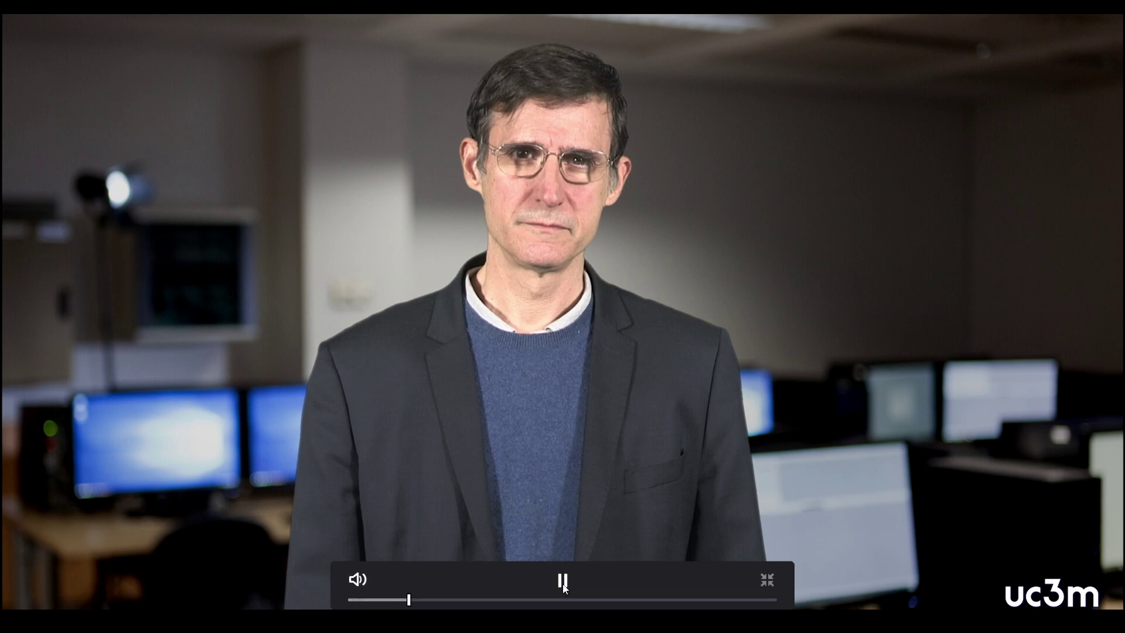
pyautogui.click(562, 583)
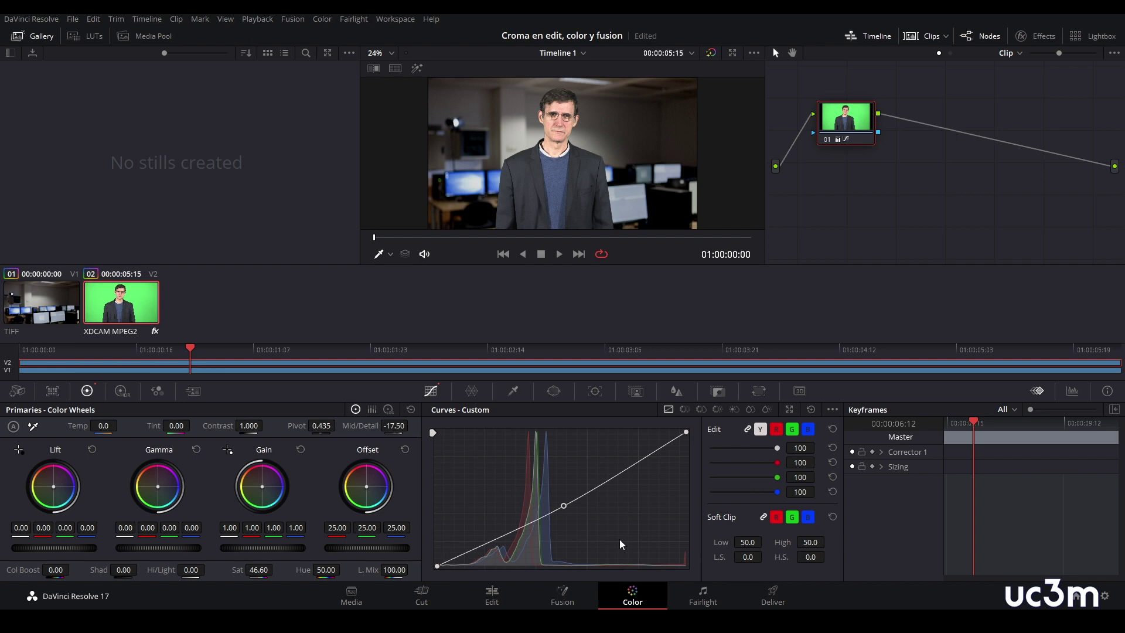
pyautogui.click(492, 595)
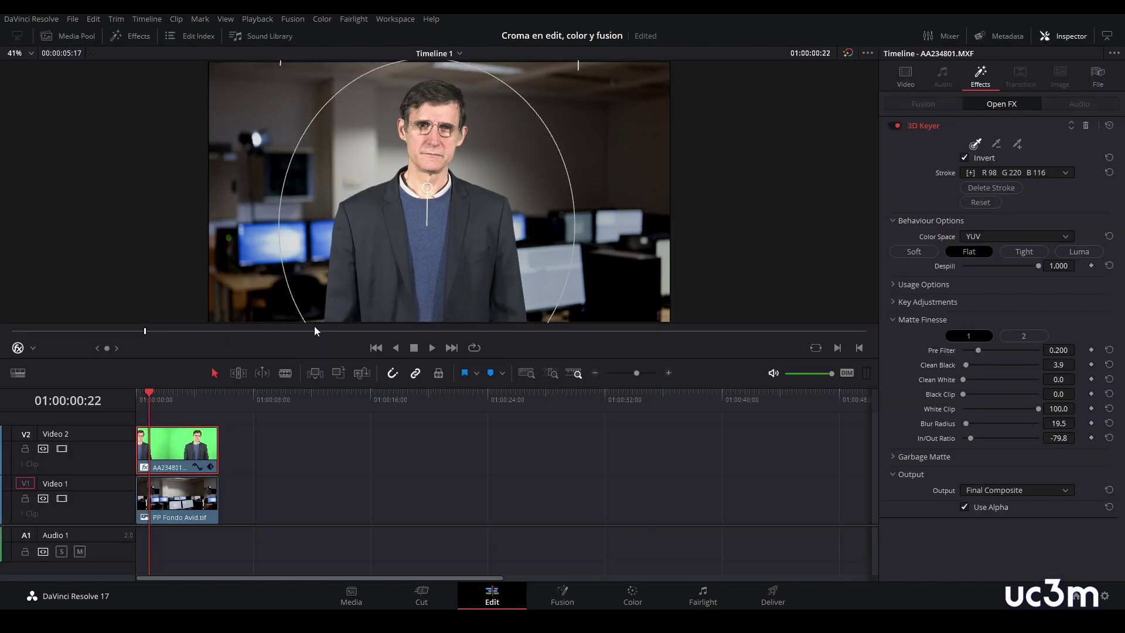
pyautogui.hotkey('shift', 'z')
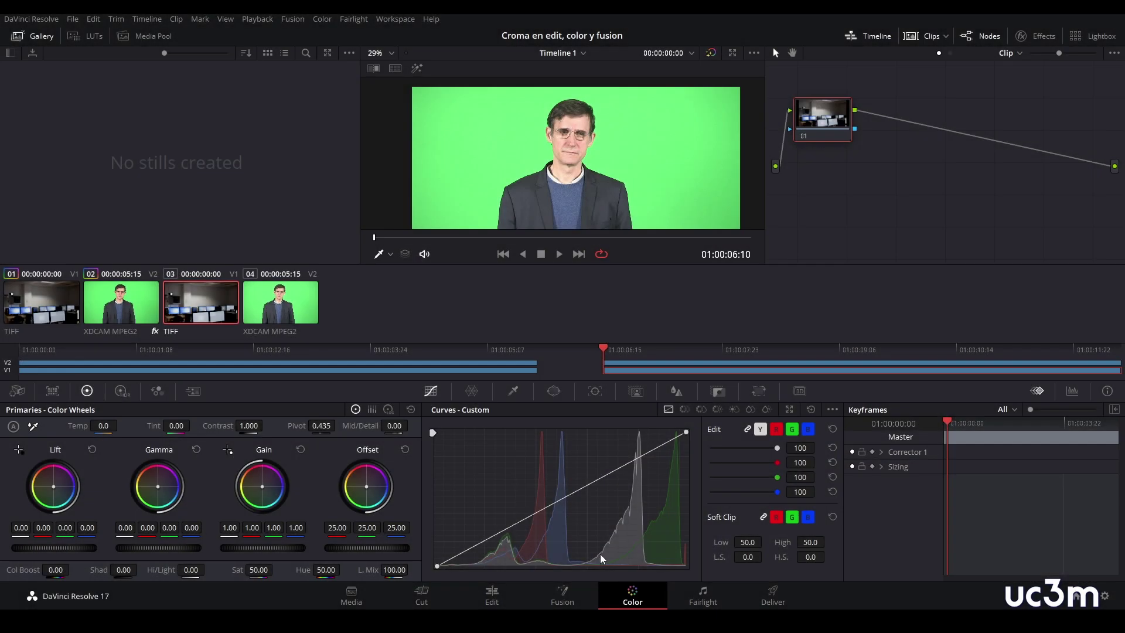
# - Select the second green-screen clip on V2 and switch its qualifier from HSL to 3D mode
pyautogui.click(643, 362)
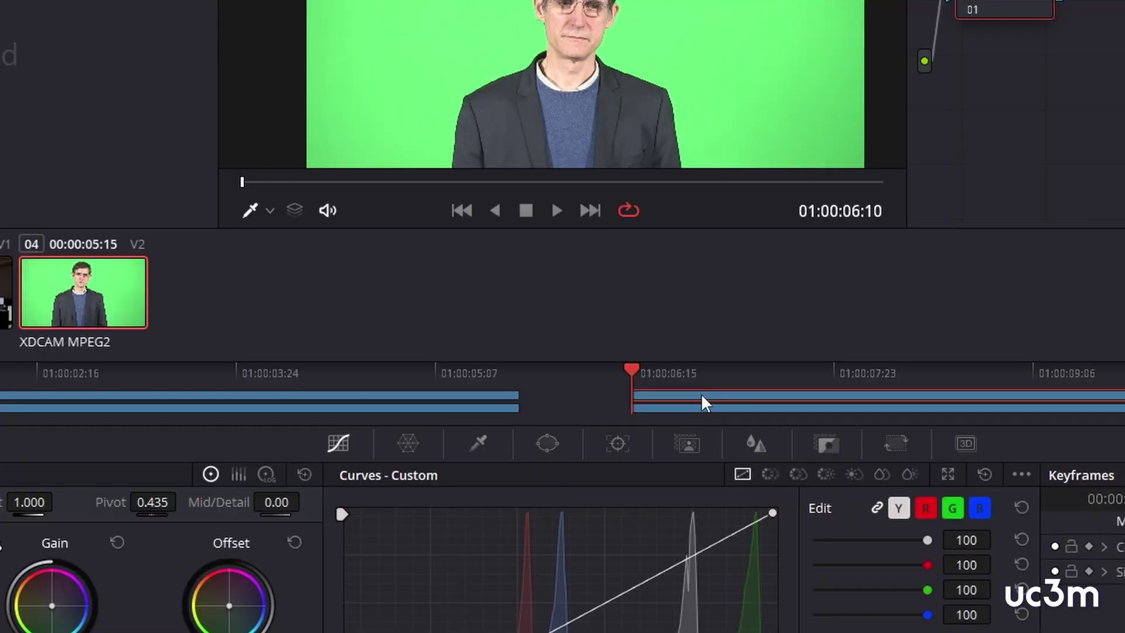
pyautogui.click(670, 408)
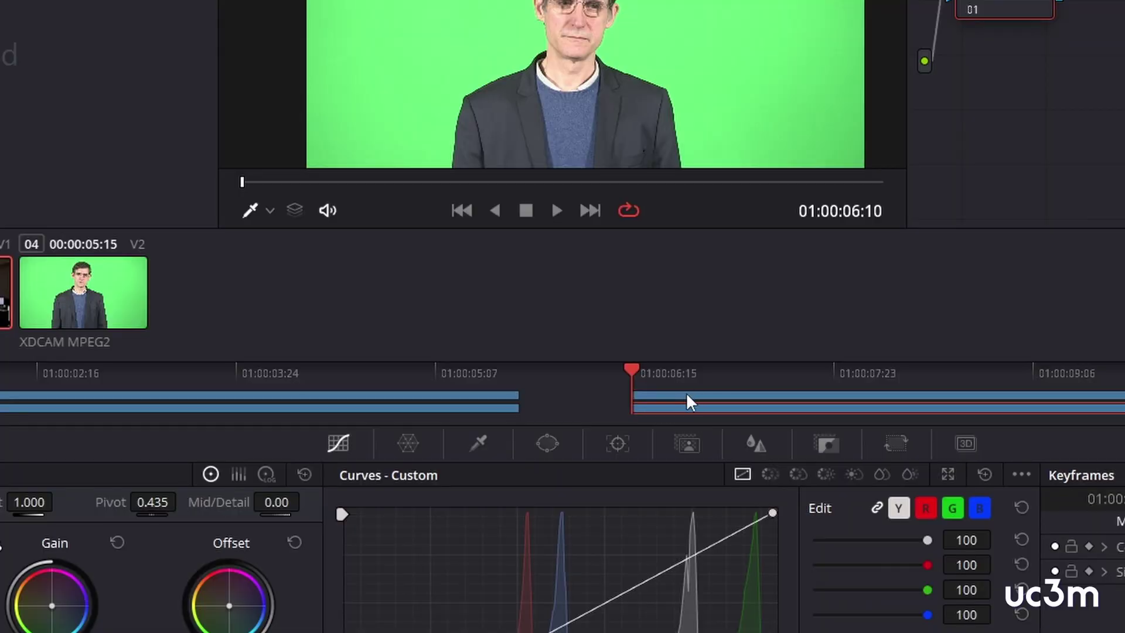
pyautogui.click(686, 394)
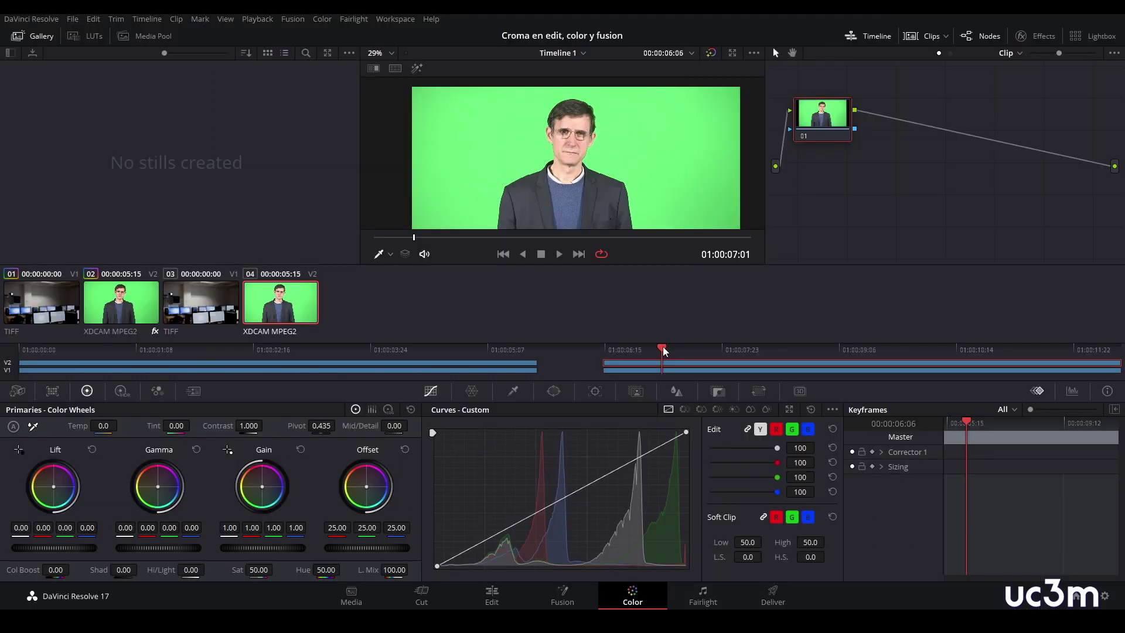
pyautogui.click(517, 393)
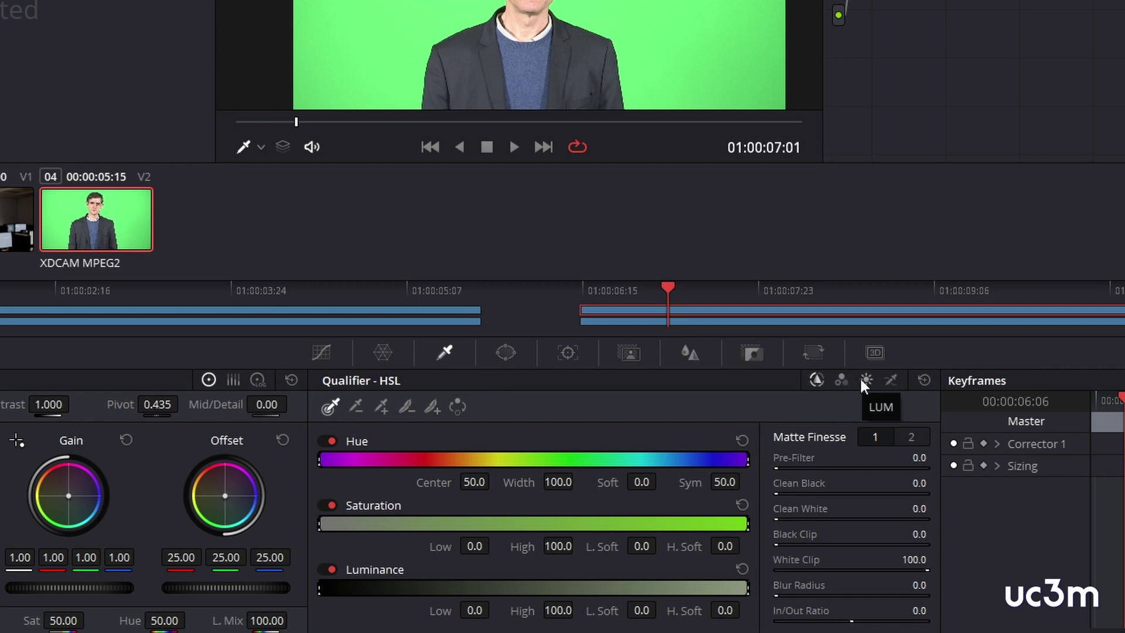
pyautogui.click(891, 382)
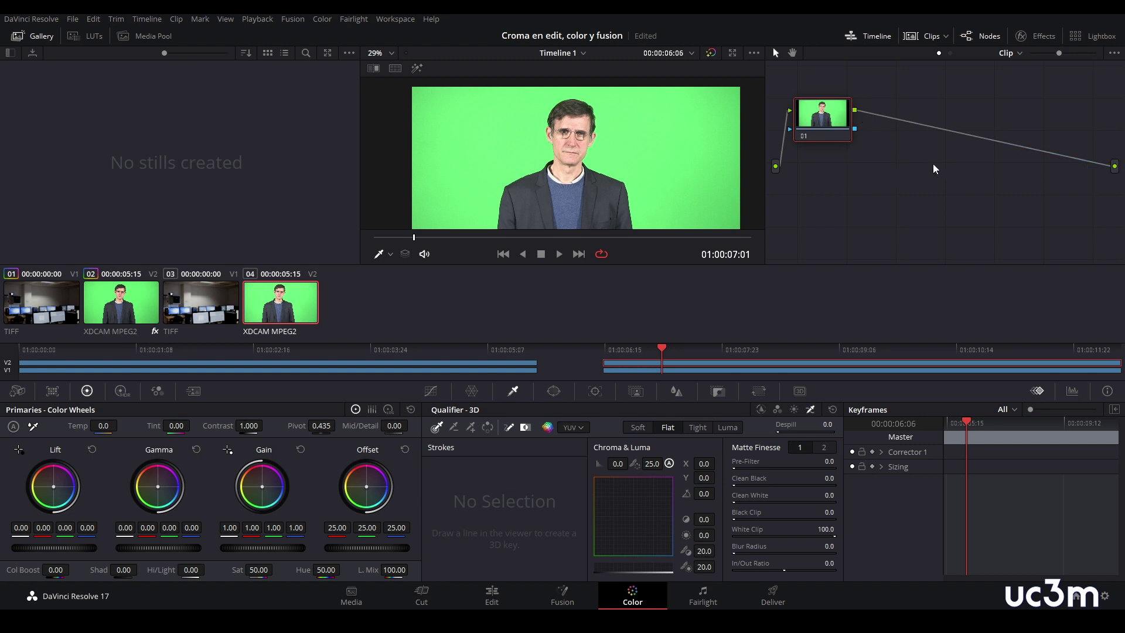
# - Add an alpha output to the node graph and wire node 01's alpha into it
pyautogui.rightClick(915, 168)
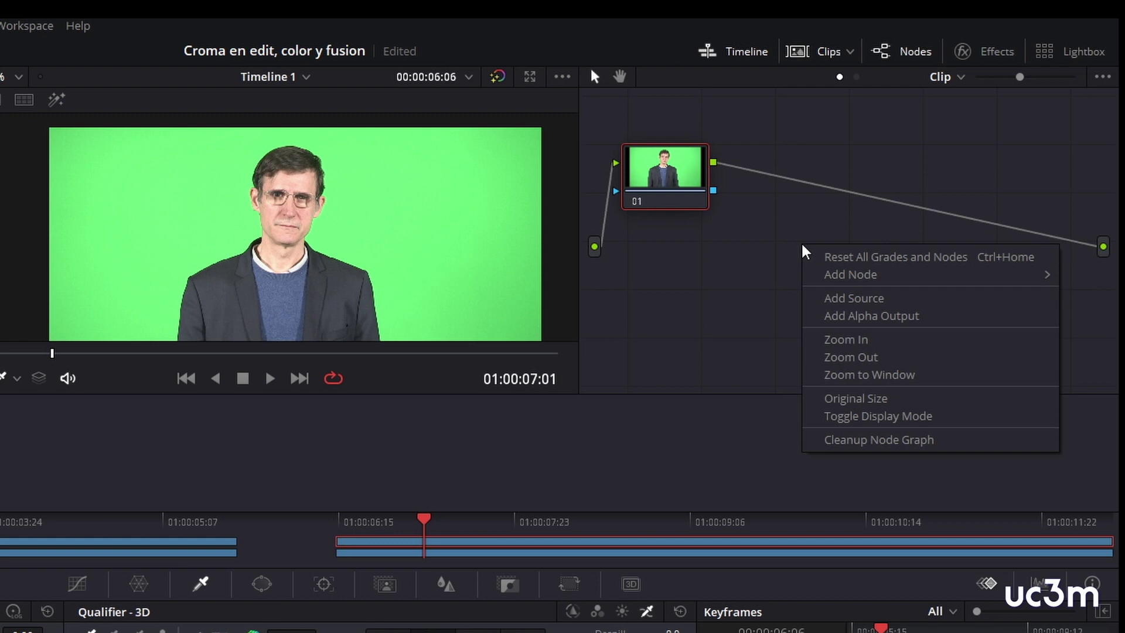
pyautogui.click(847, 319)
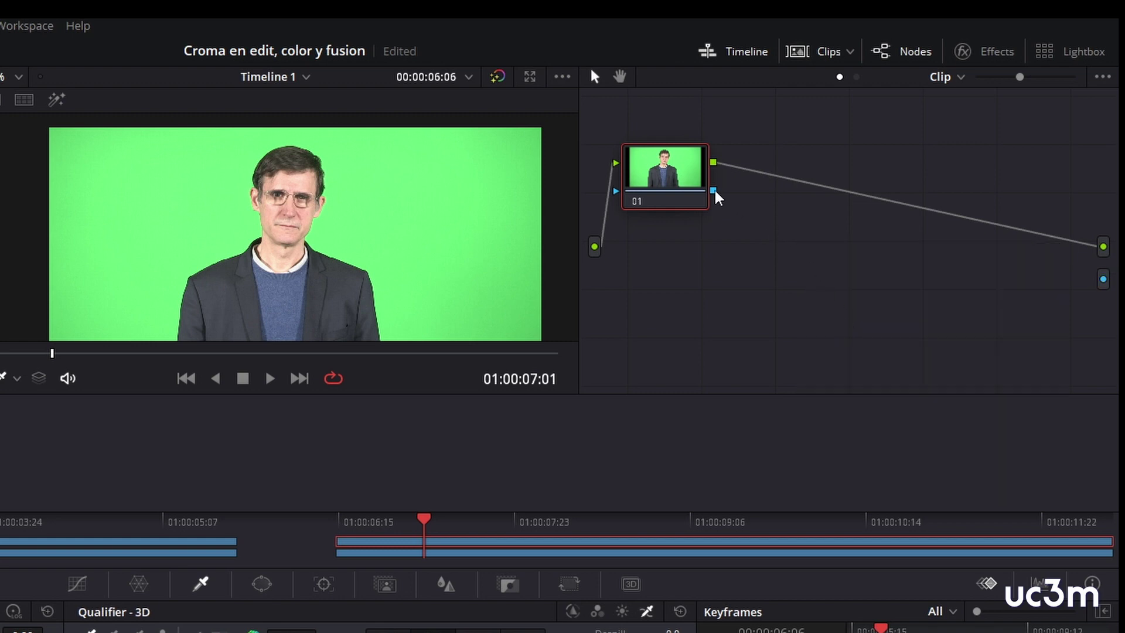
pyautogui.moveTo(714, 191); pyautogui.dragTo(1105, 280)
pyautogui.moveTo(659, 200); pyautogui.dragTo(713, 230)
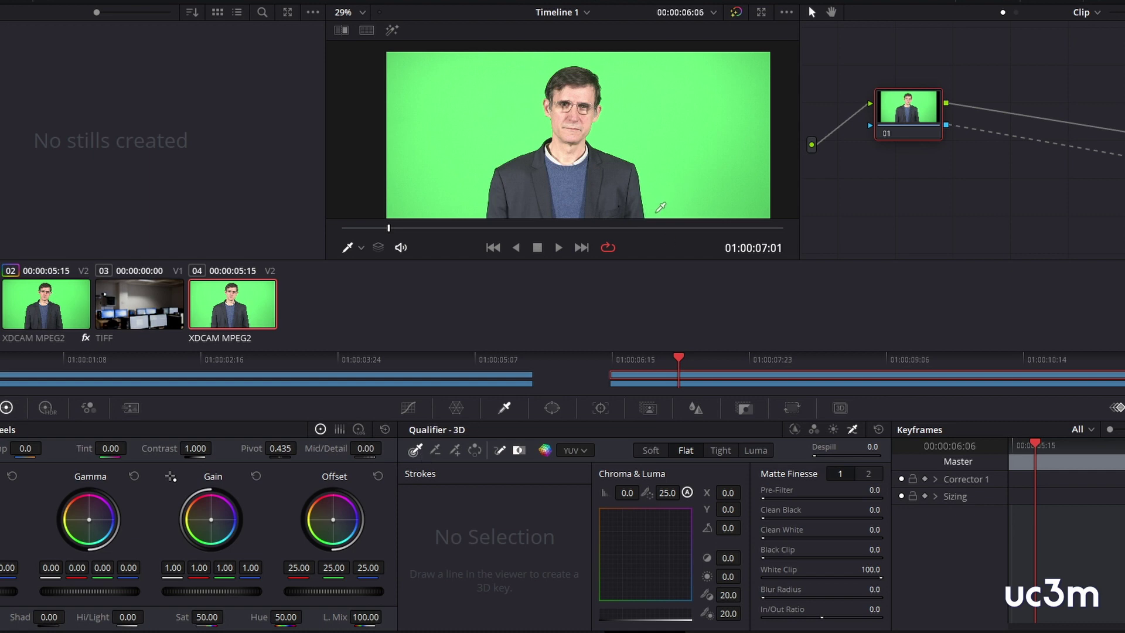
# - Sample the green with a 3D qualifier stroke, invert the key, and set Despill to 2.8
pyautogui.moveTo(657, 212)
pyautogui.mouseDown()
pyautogui.moveTo(645, 150)
pyautogui.moveTo(613, 88)
pyautogui.mouseUp()
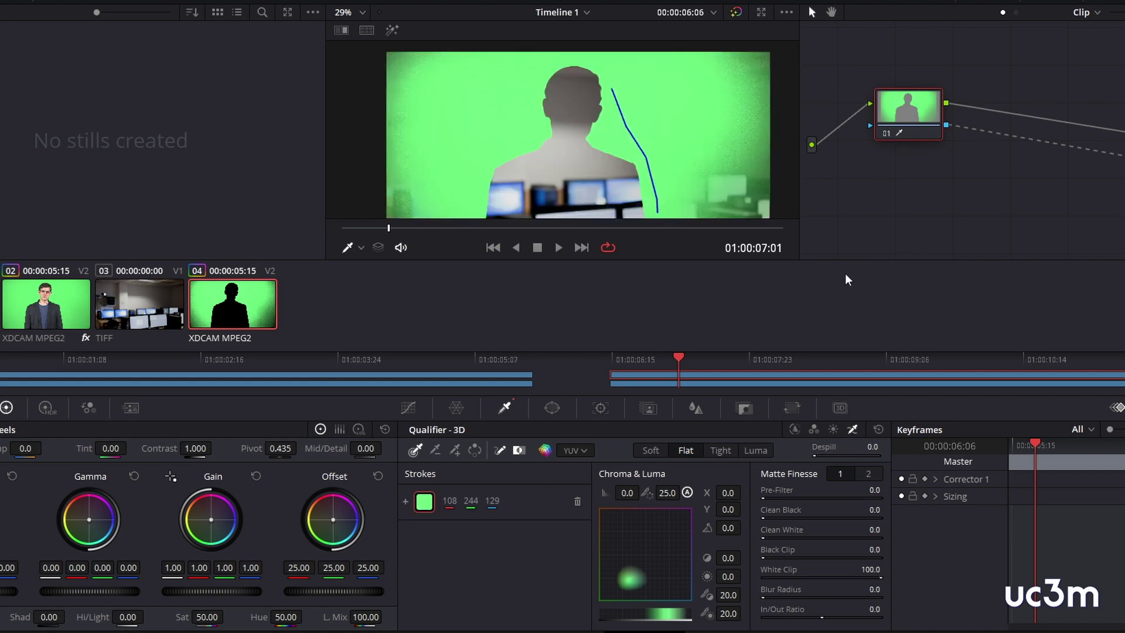
pyautogui.click(478, 451)
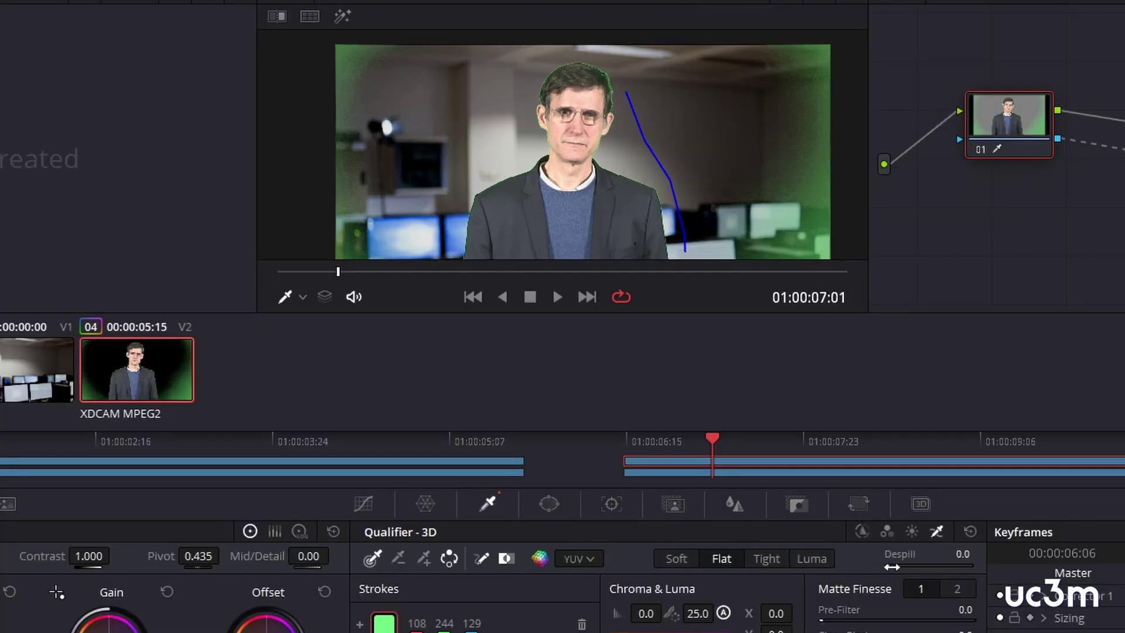
pyautogui.moveTo(889, 563); pyautogui.dragTo(971, 566)
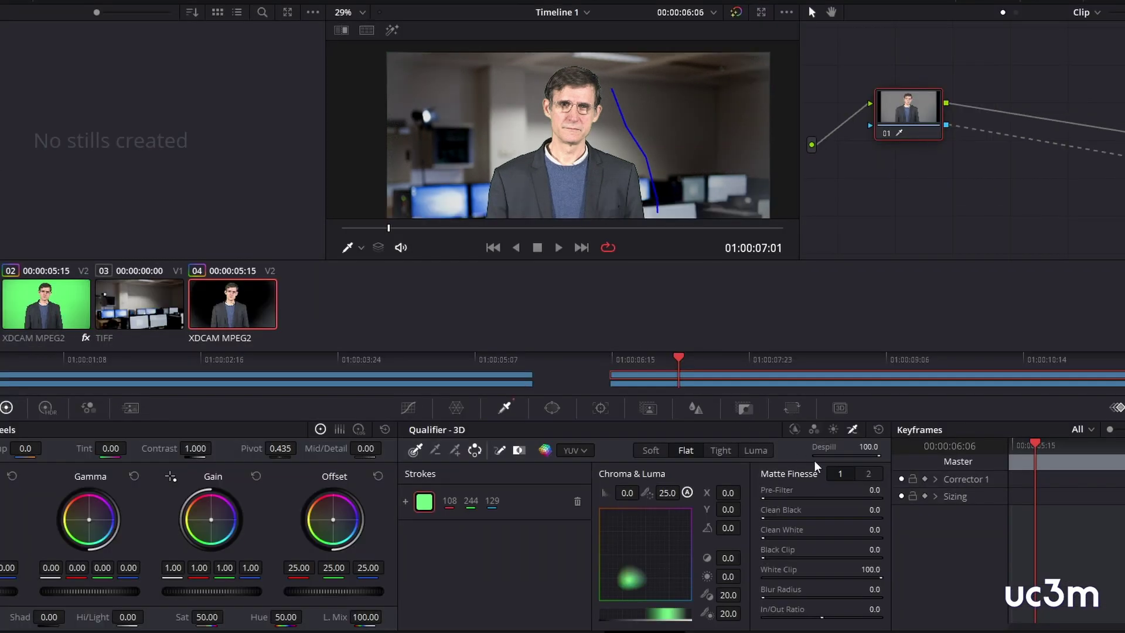
pyautogui.moveTo(971, 566); pyautogui.dragTo(964, 566)
pyautogui.moveTo(872, 455); pyautogui.dragTo(816, 455)
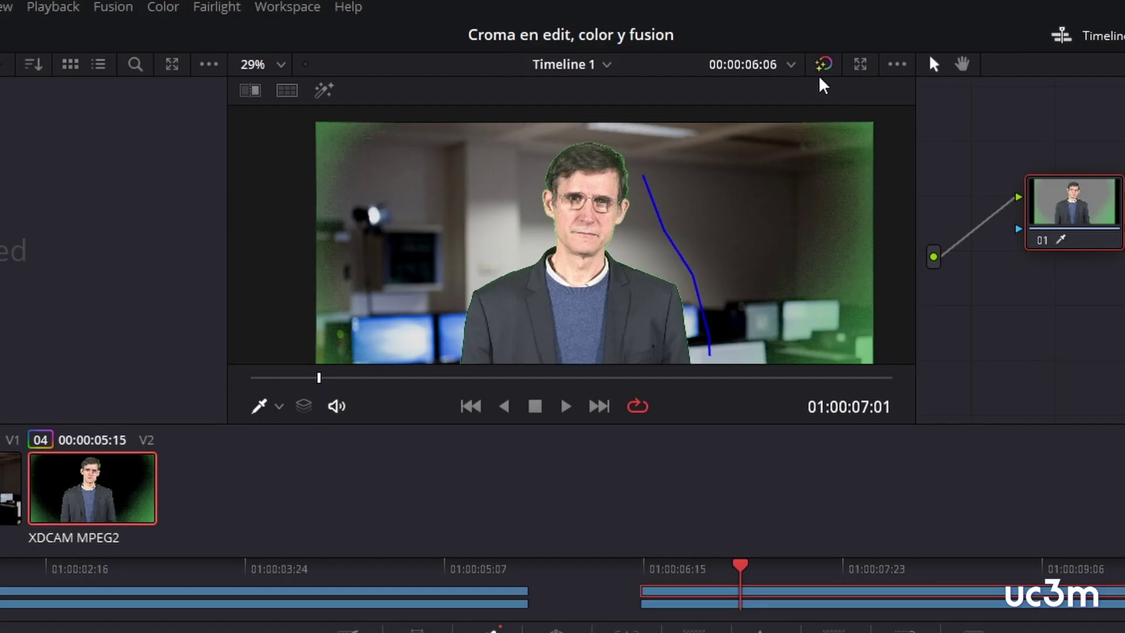
# - Show the key as a Highlight black-and-white matte in the viewer
pyautogui.click(325, 92)
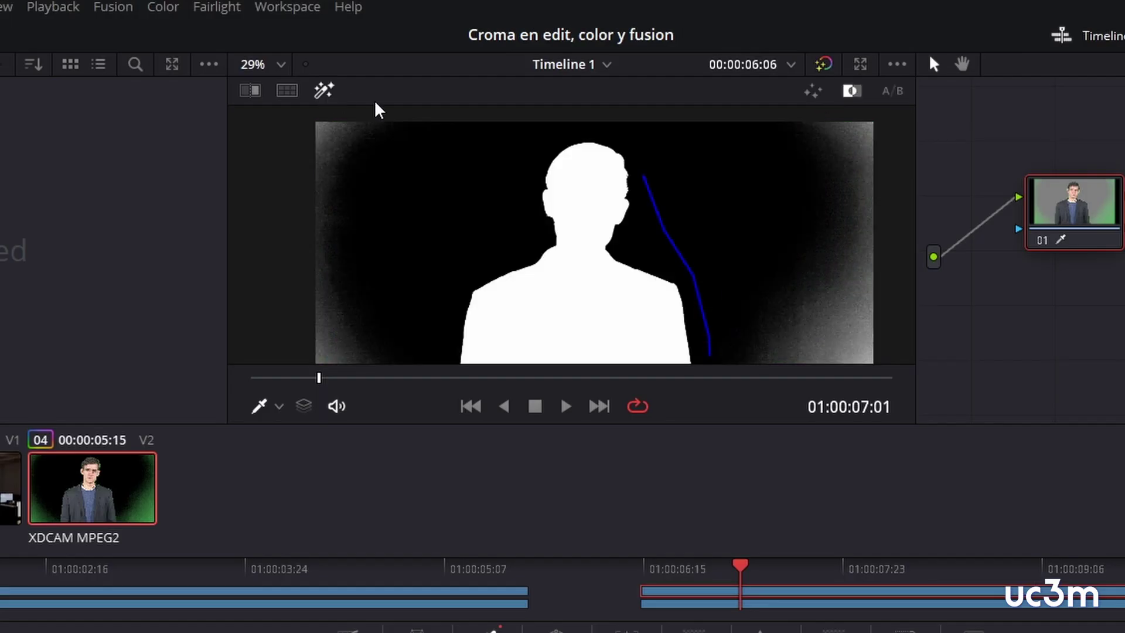
pyautogui.click(814, 92)
pyautogui.click(851, 94)
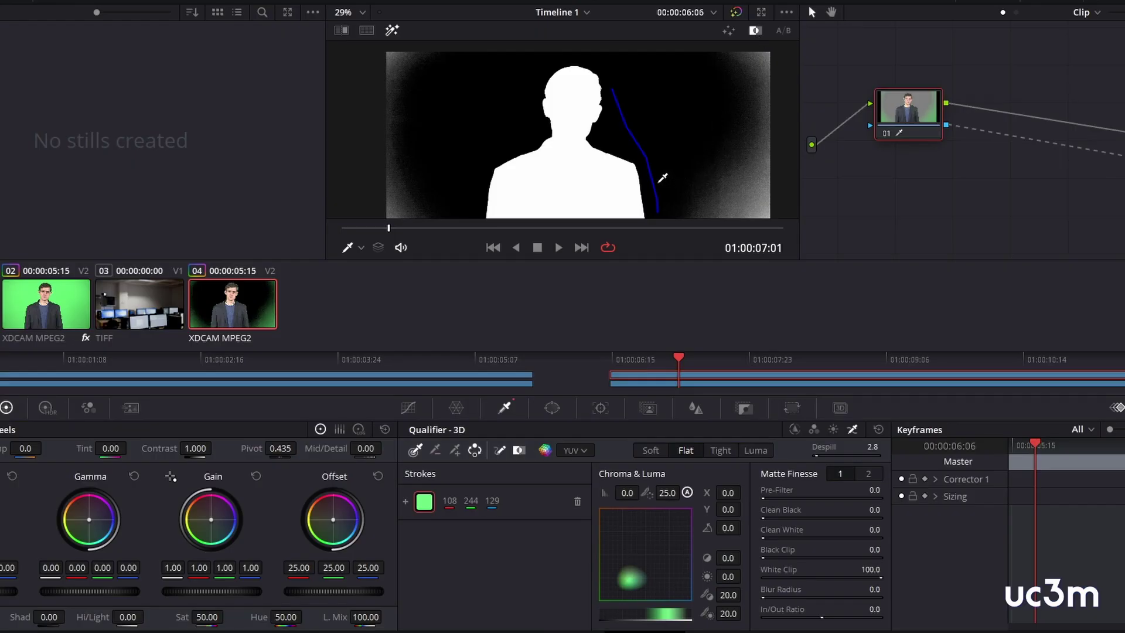
pyautogui.scroll(10, 663, 177)
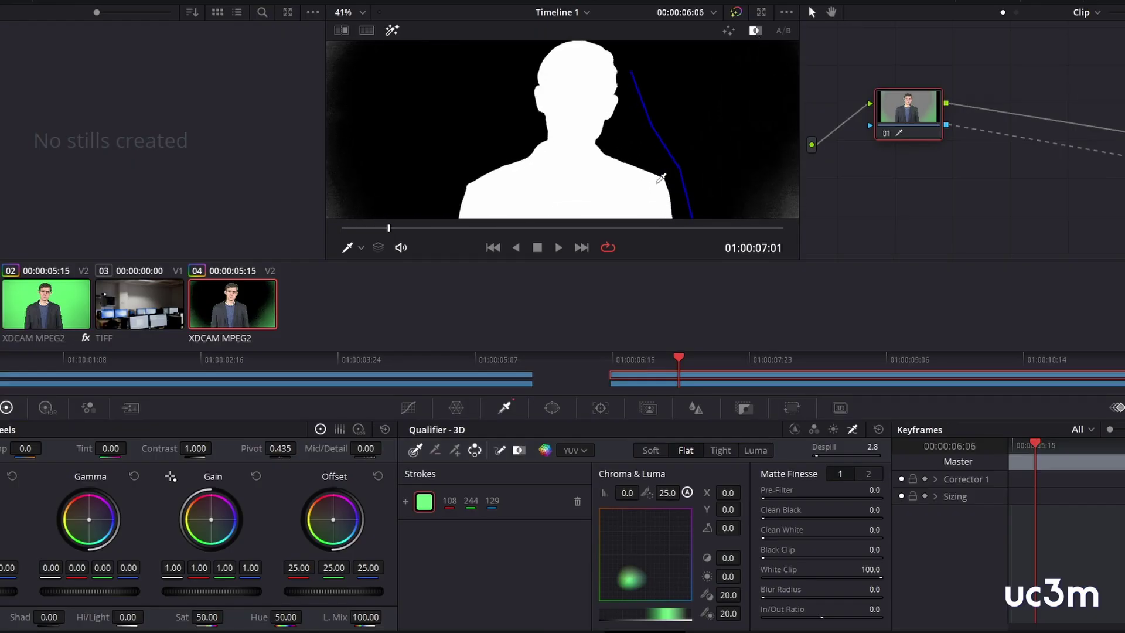
pyautogui.scroll(-3, 661, 178)
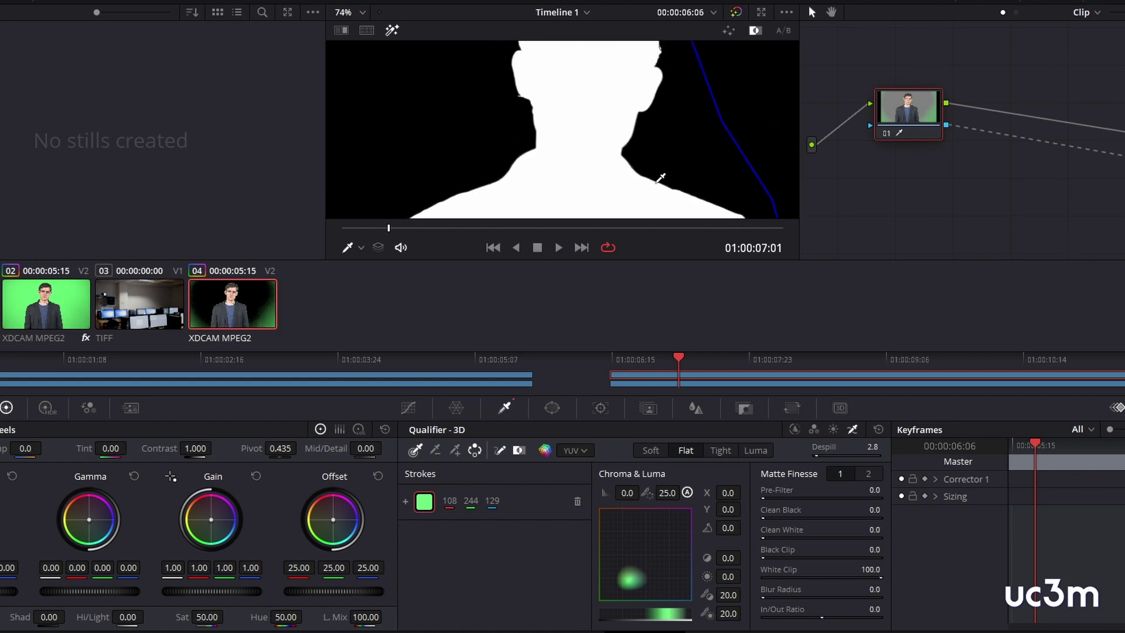
pyautogui.scroll(-3, 661, 177)
pyautogui.scroll(-2, 662, 177)
pyautogui.scroll(-2, 662, 178)
pyautogui.scroll(-2, 662, 178)
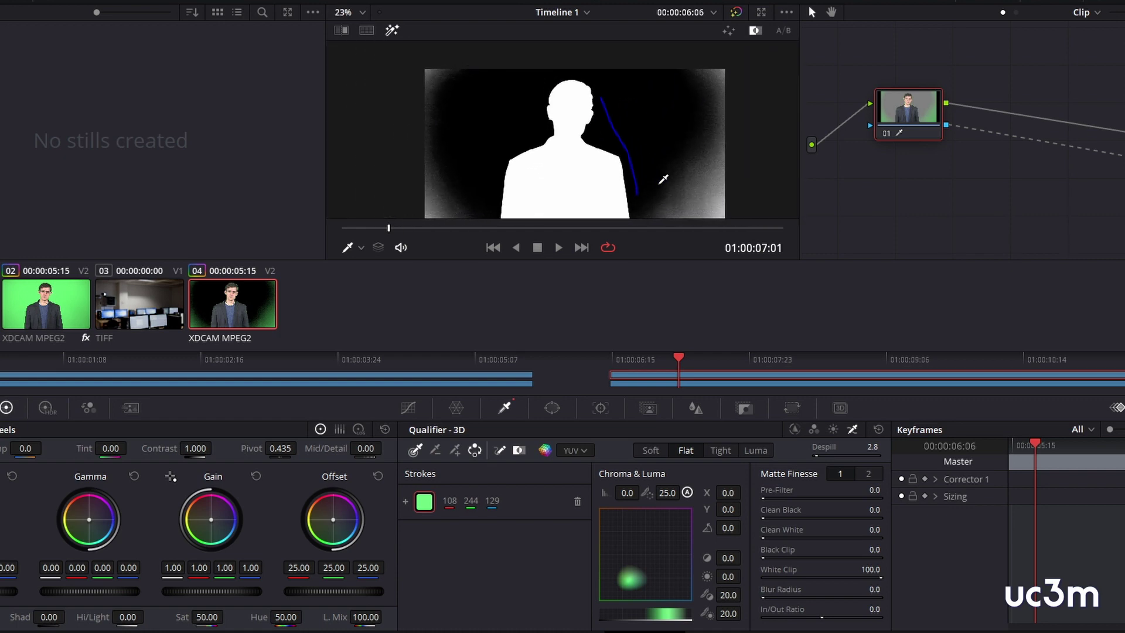
pyautogui.scroll(-1, 664, 179)
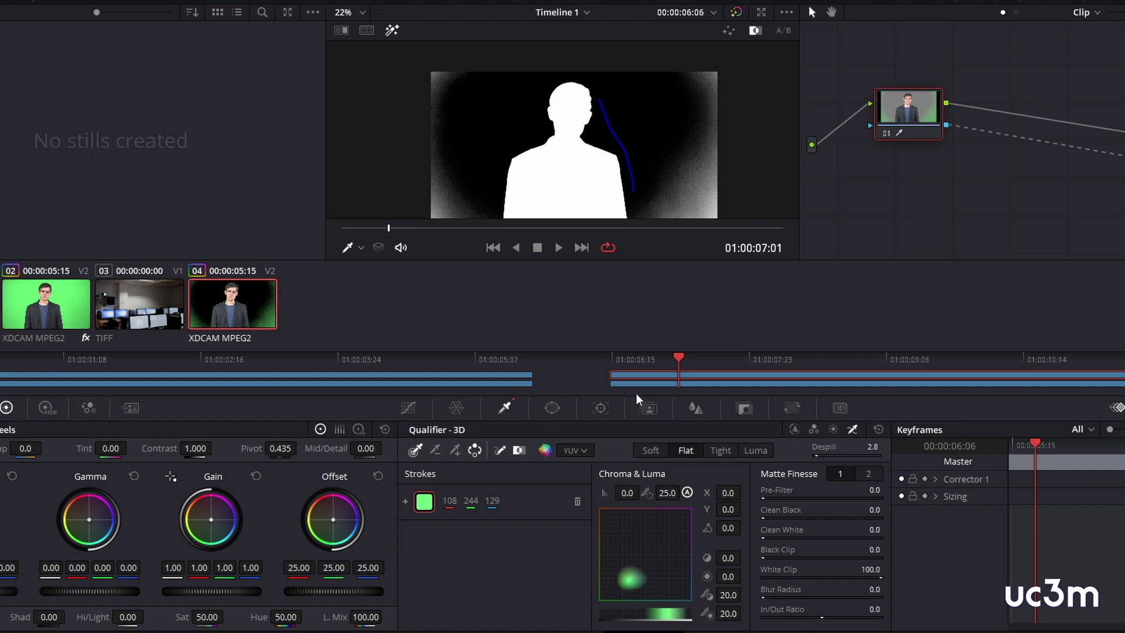
# - Open the Window palette and pick the Curve power window tool
pyautogui.click(553, 410)
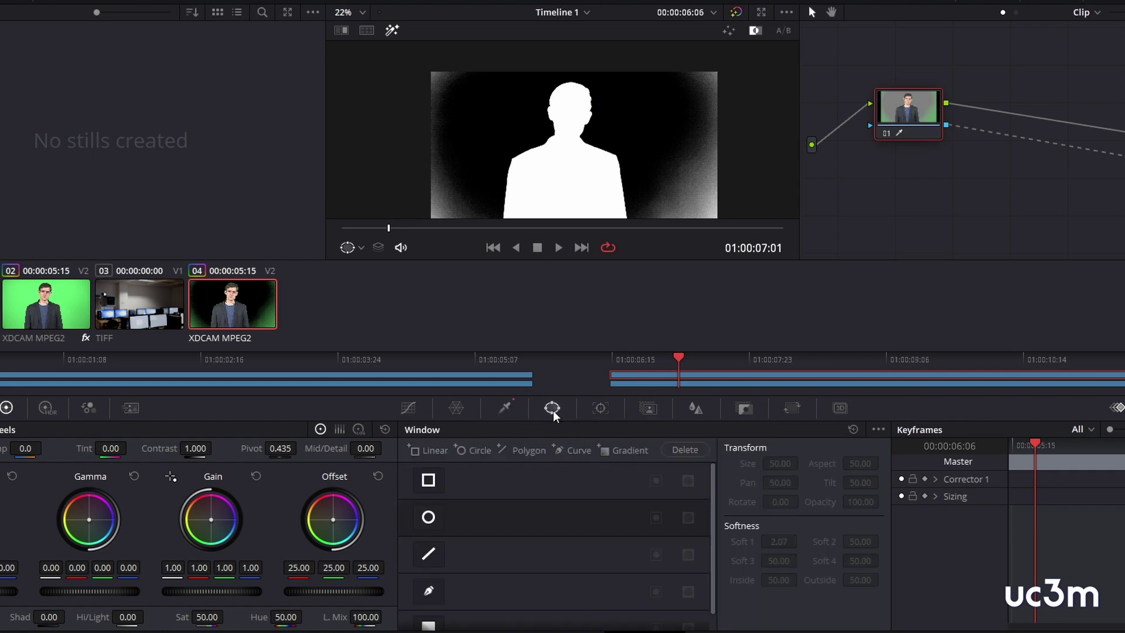
pyautogui.click(429, 592)
pyautogui.scroll(-1, 577, 146)
pyautogui.scroll(-1, 576, 146)
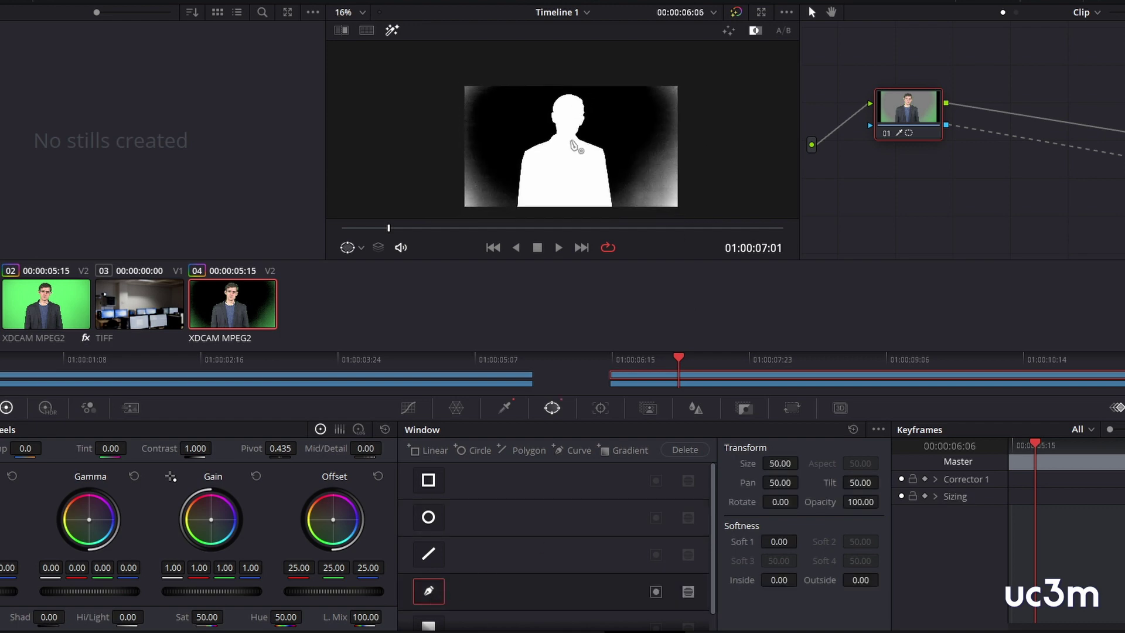
pyautogui.scroll(-2, 576, 145)
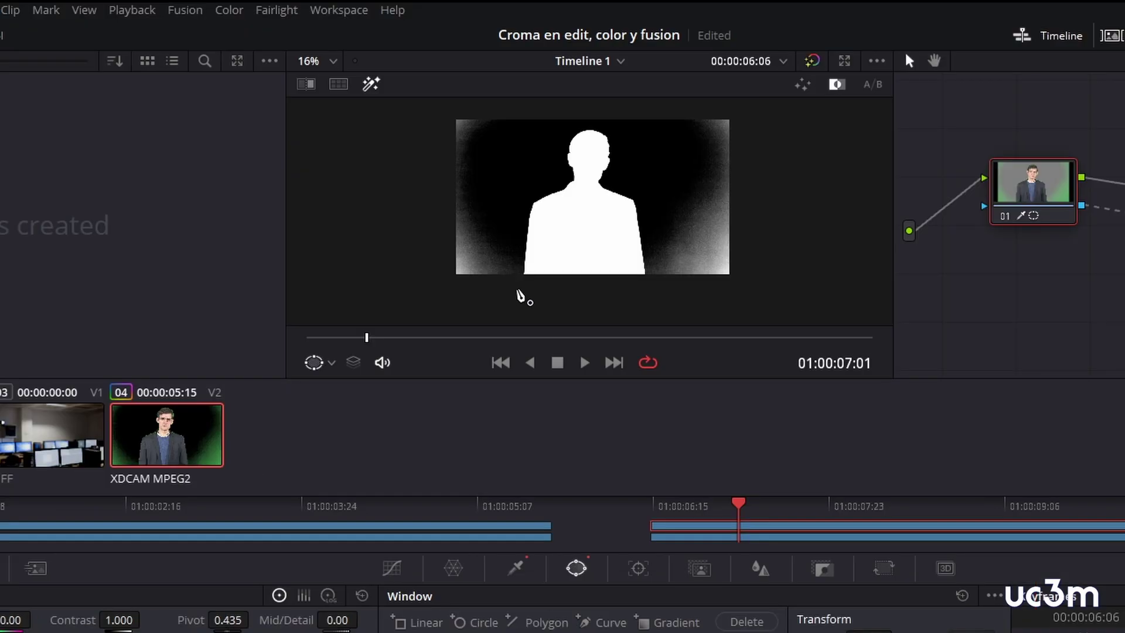
# - Draw an arch-shaped curve mask from bottom-left over the head to bottom-right and close it
pyautogui.click(501, 189)
pyautogui.click(515, 162)
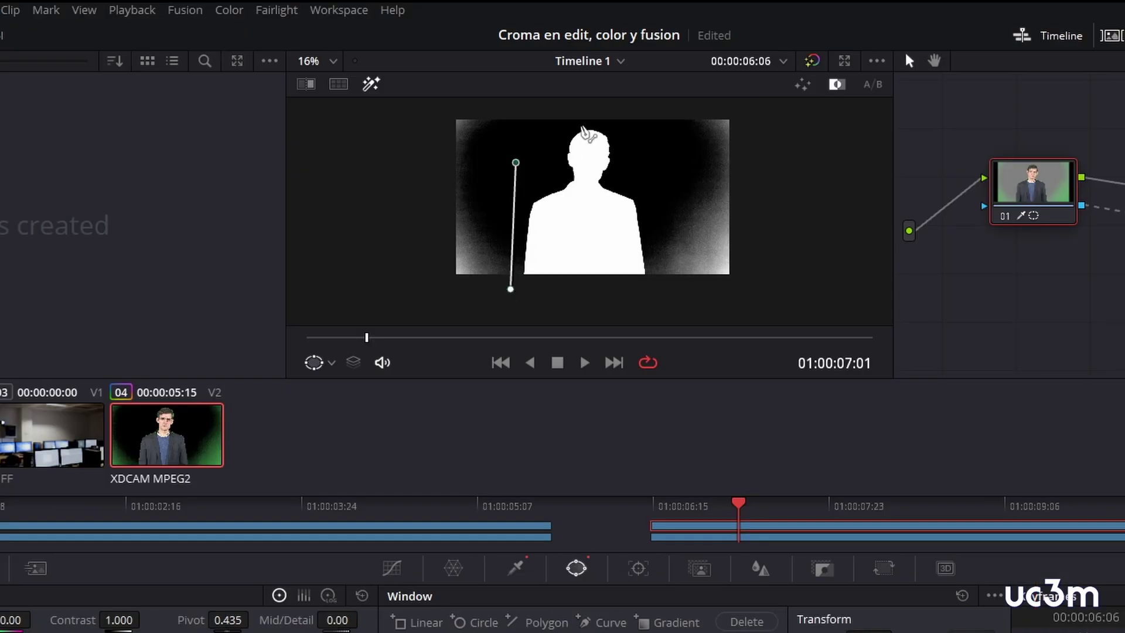
pyautogui.moveTo(586, 121); pyautogui.dragTo(638, 119)
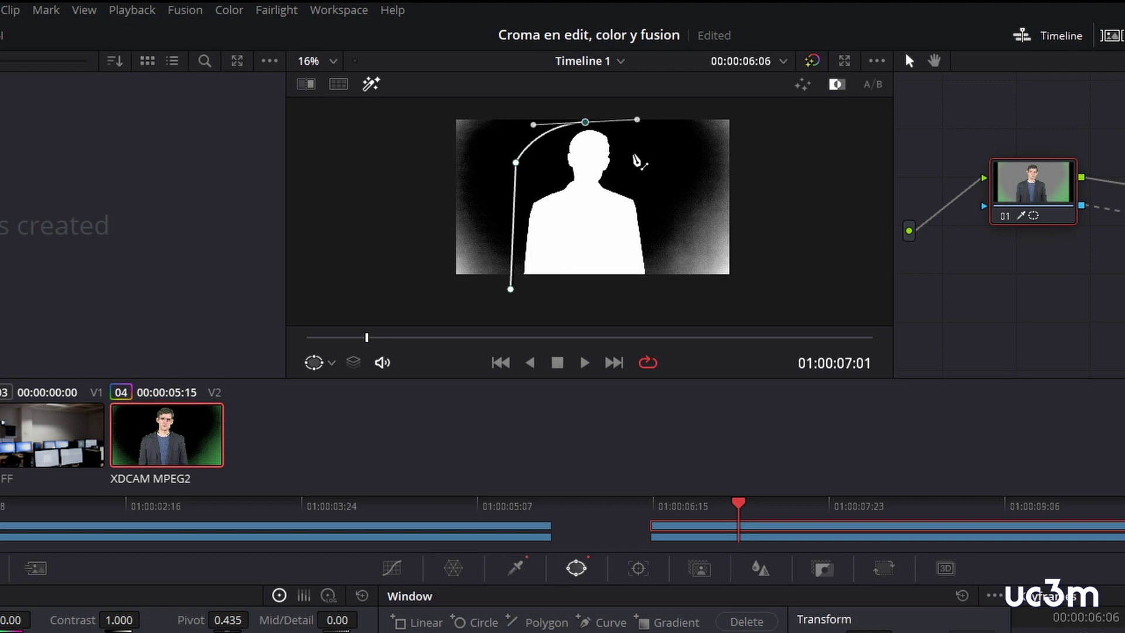
pyautogui.click(656, 169)
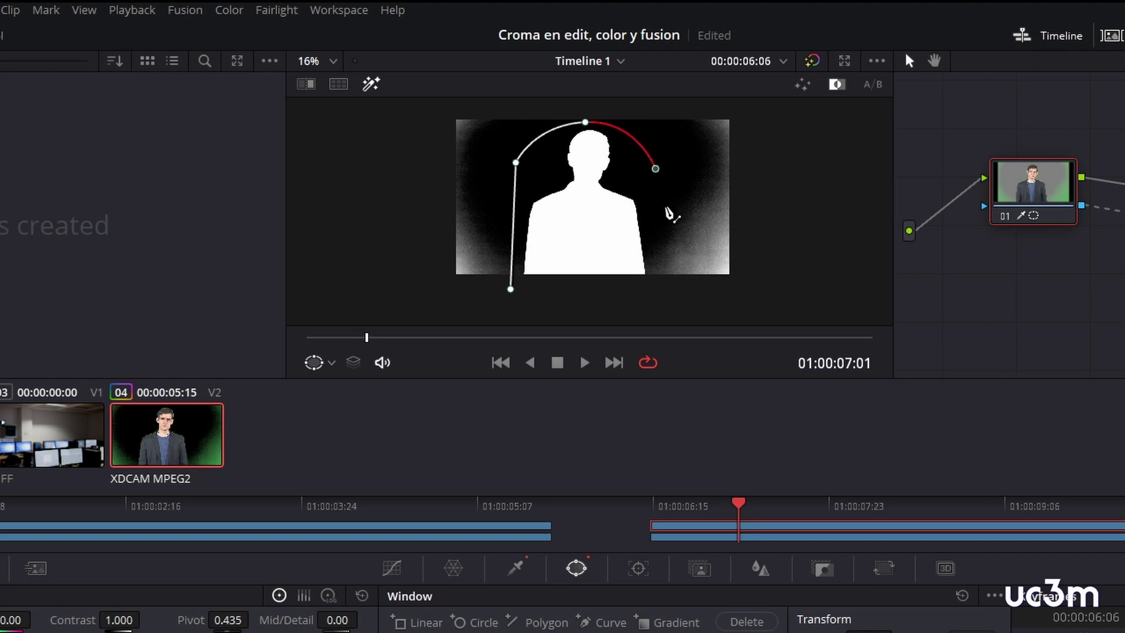
pyautogui.click(668, 293)
pyautogui.click(511, 289)
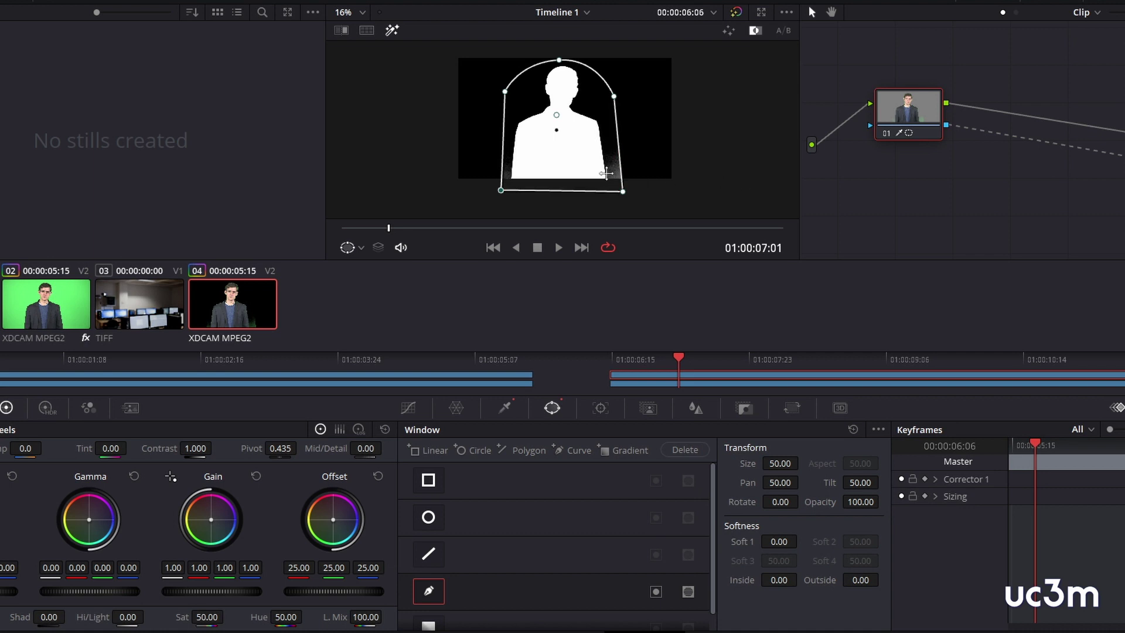
pyautogui.scroll(5, 689, 174)
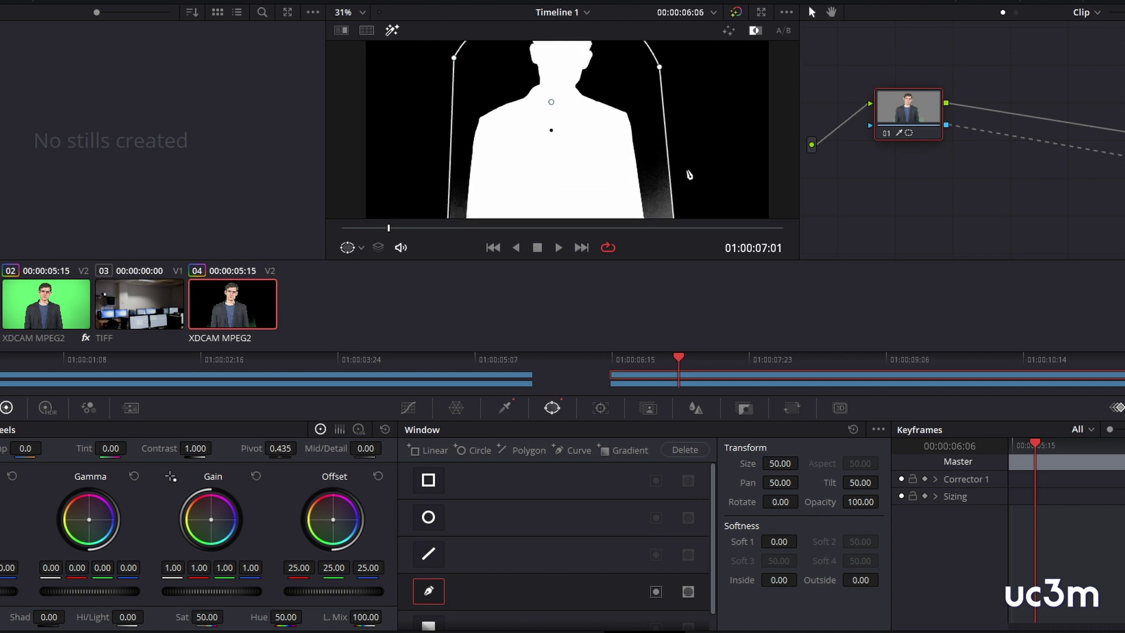
pyautogui.scroll(-1, 674, 185)
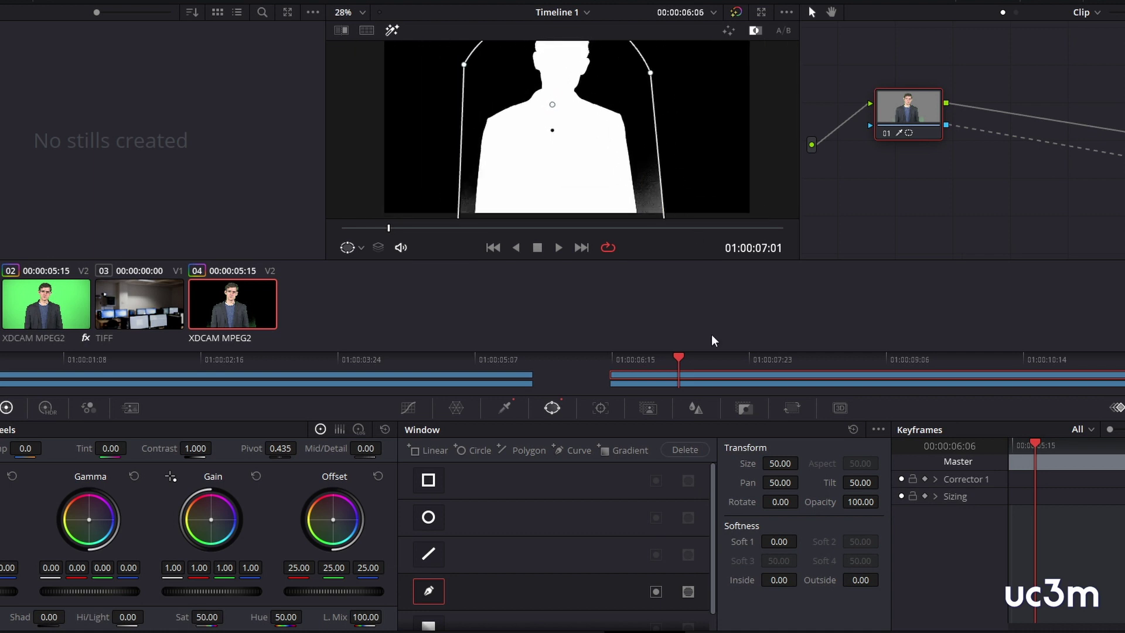
# - Raise the Qualifier's Matte Finesse Clean Black to 24.1
pyautogui.click(507, 407)
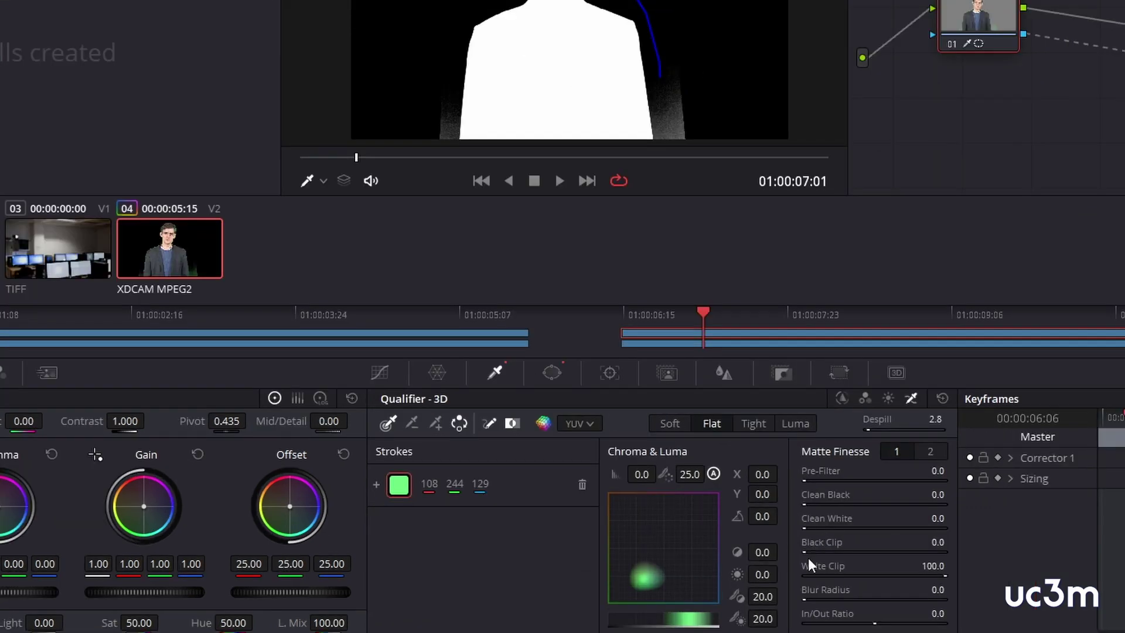
pyautogui.moveTo(802, 503); pyautogui.dragTo(835, 504)
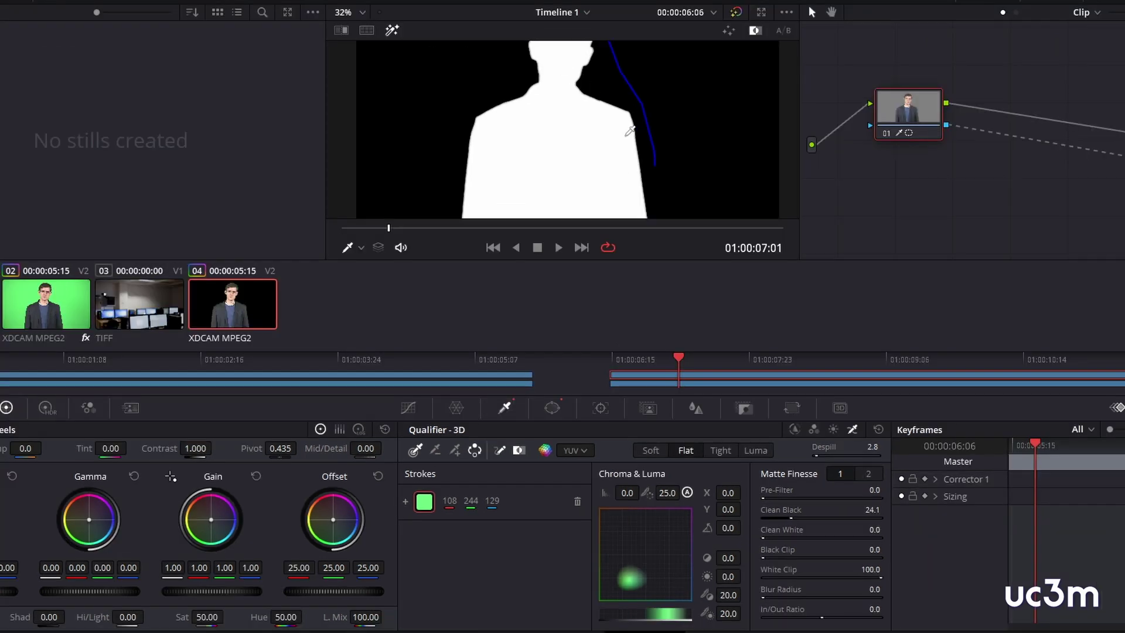
pyautogui.scroll(-1, 637, 115)
pyautogui.scroll(-2, 639, 115)
pyautogui.scroll(-1, 642, 116)
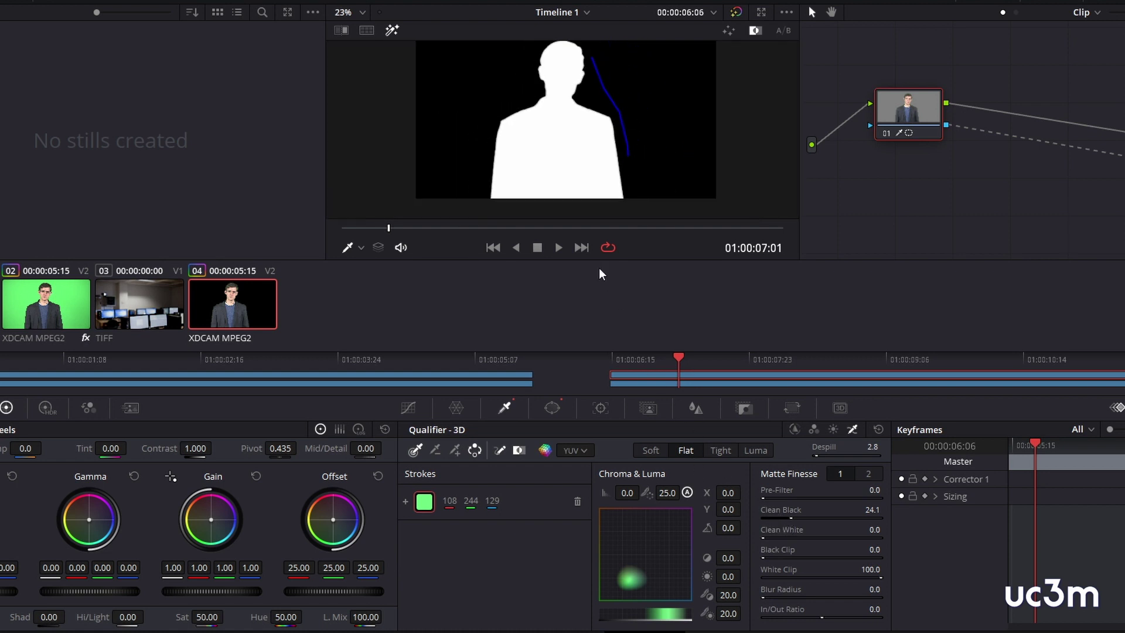
# - Turn off Highlight to show the composite and zoom in on the presenter's face
pyautogui.click(392, 32)
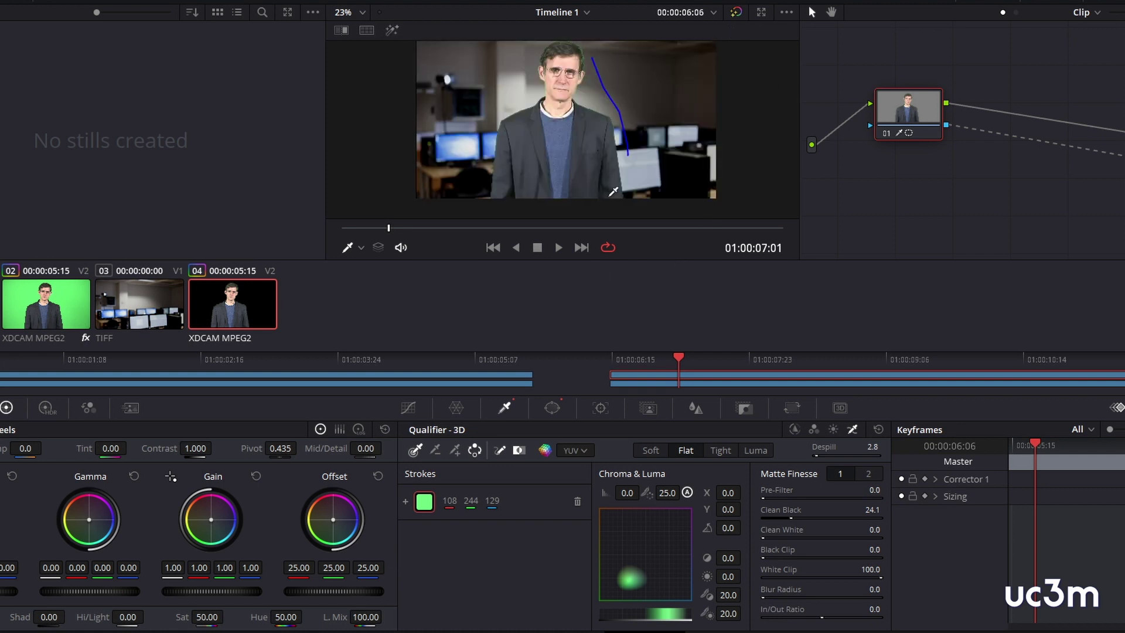
pyautogui.scroll(1, 642, 184)
pyautogui.scroll(2, 642, 176)
pyautogui.scroll(1, 641, 149)
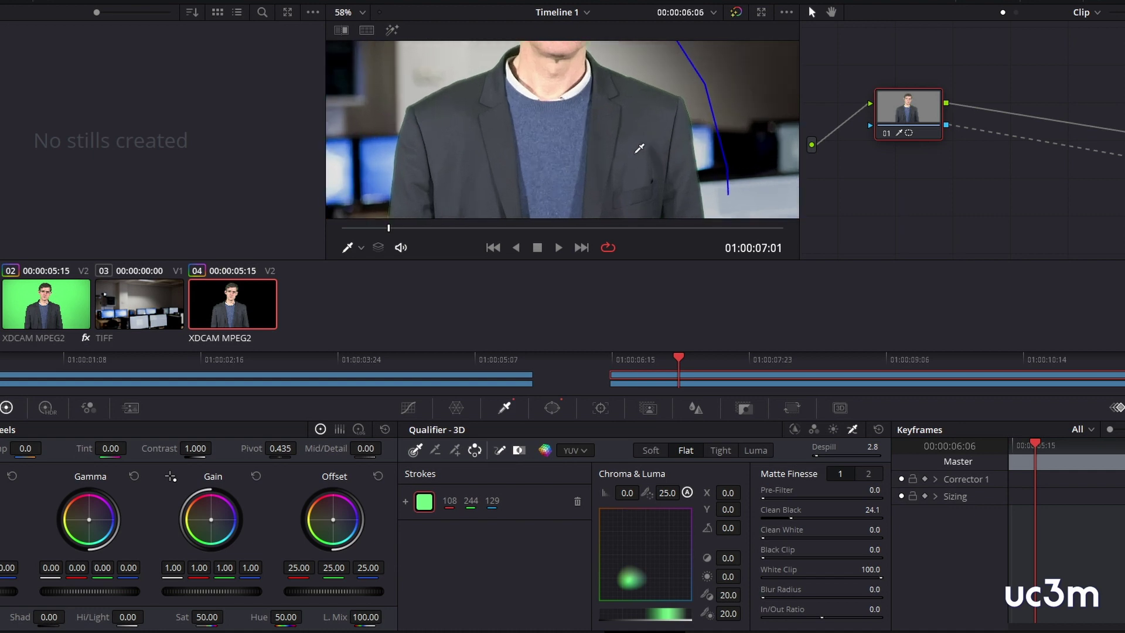
pyautogui.scroll(1, 645, 152)
pyautogui.scroll(1, 641, 99)
pyautogui.moveTo(632, 74); pyautogui.dragTo(635, 179)
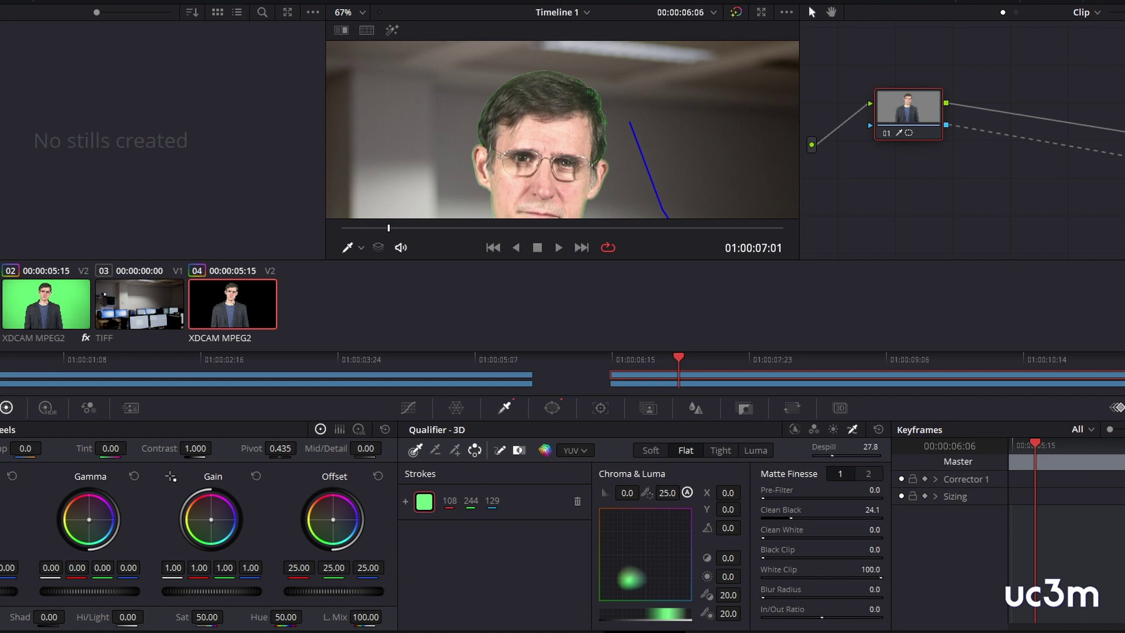
# - Set Despill to 100 and In/Out Ratio to -32.9 to remove the green fringe at the jaw
pyautogui.moveTo(832, 455); pyautogui.dragTo(868, 454)
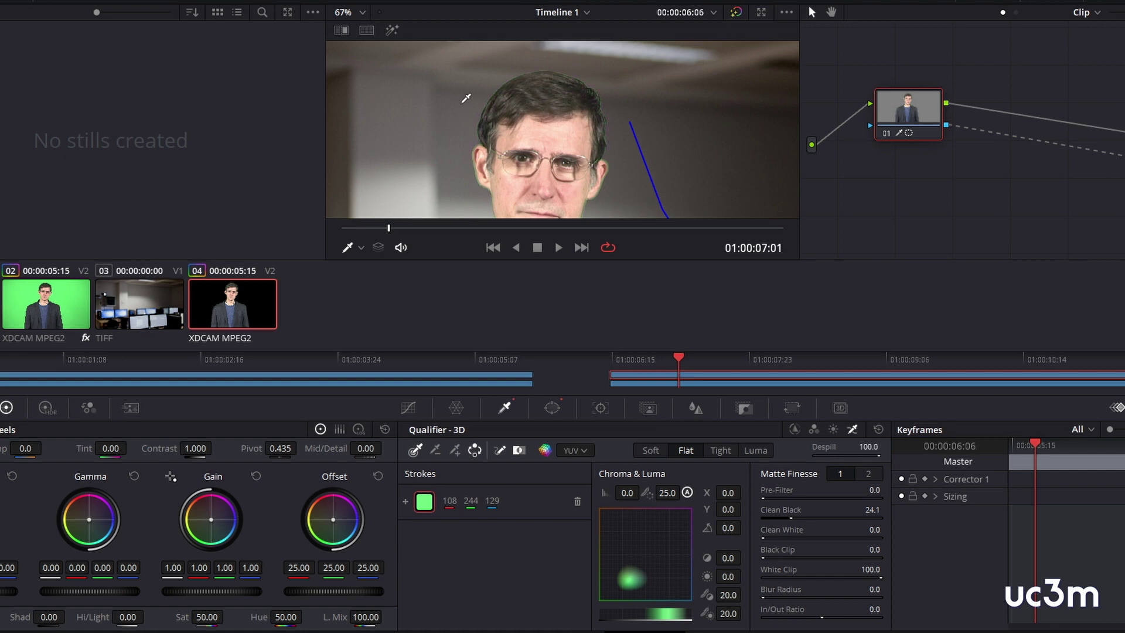
pyautogui.moveTo(554, 141); pyautogui.dragTo(584, 73)
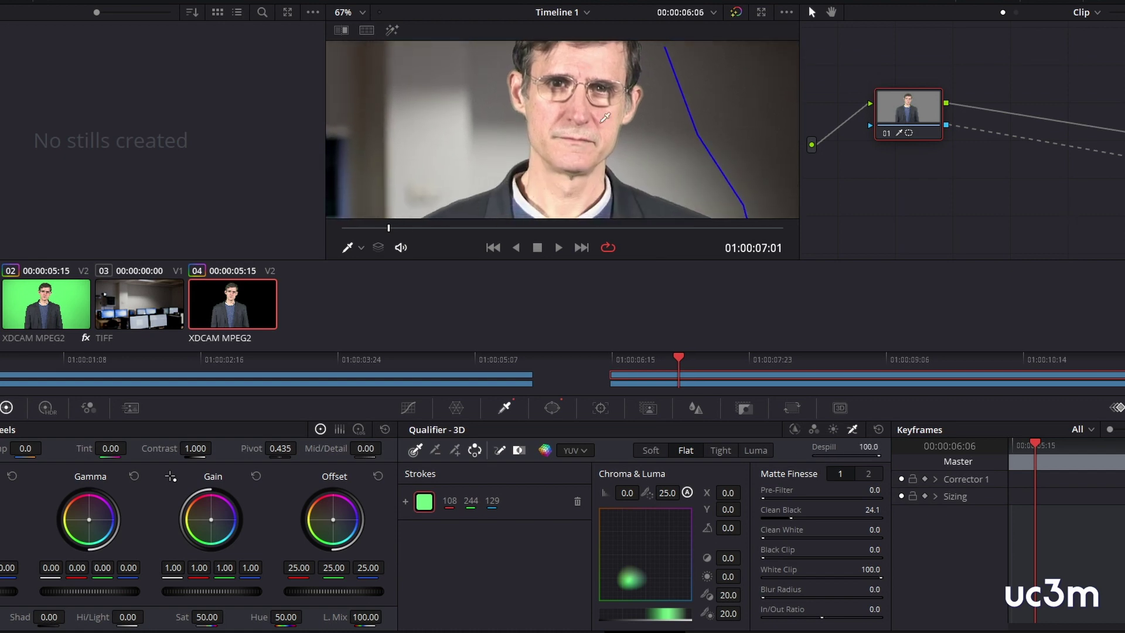
pyautogui.scroll(5, 663, 170)
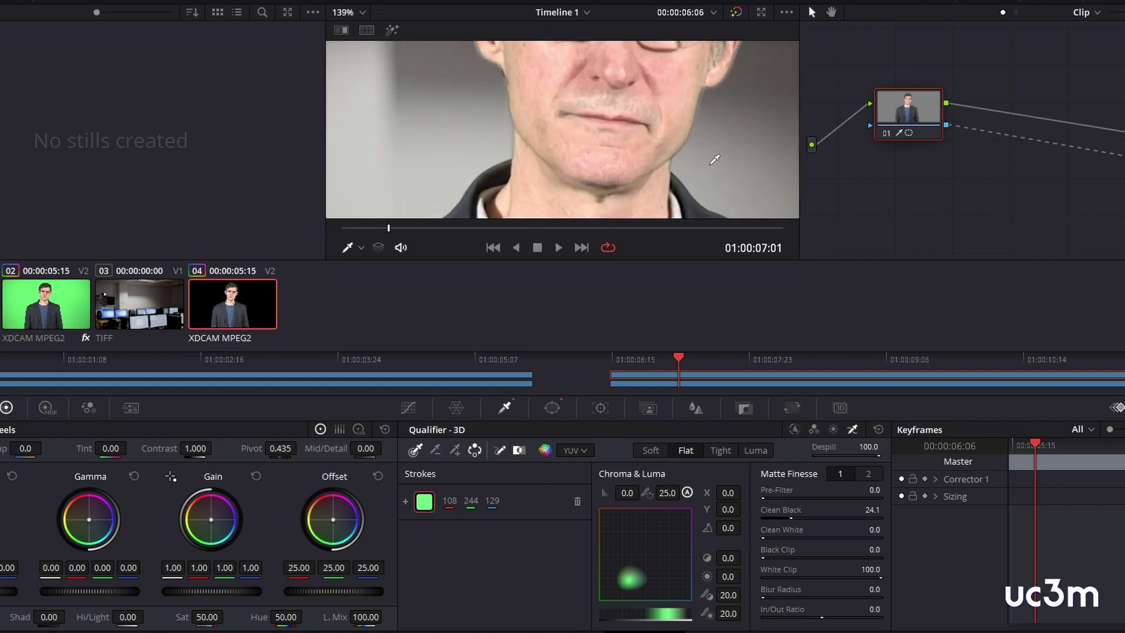
pyautogui.moveTo(714, 159); pyautogui.dragTo(616, 157)
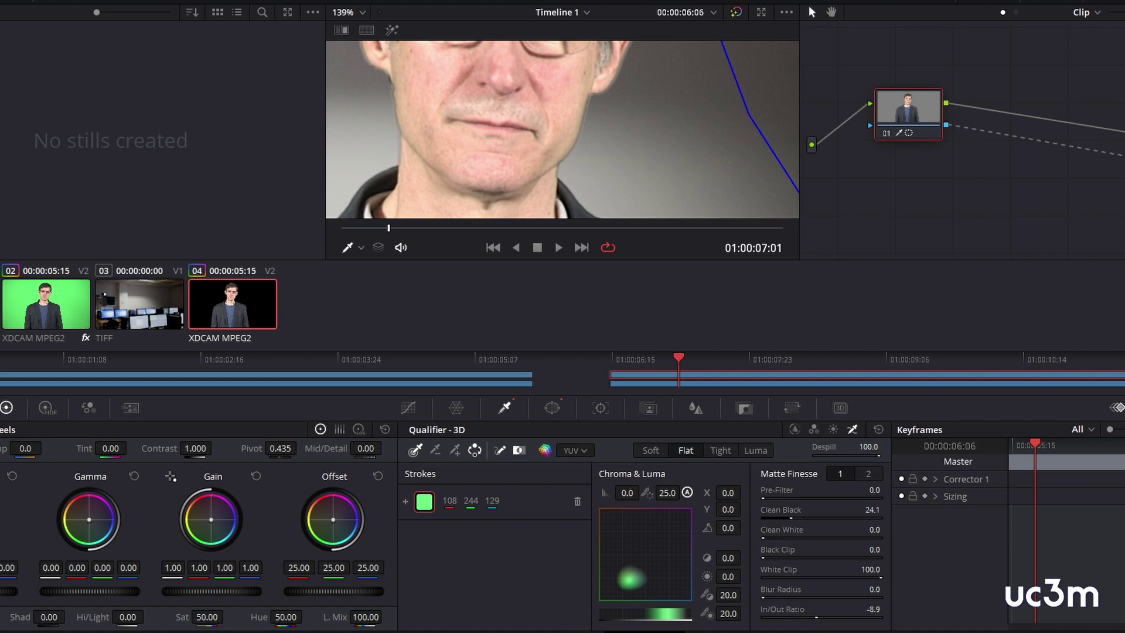
pyautogui.moveTo(816, 617); pyautogui.dragTo(807, 617)
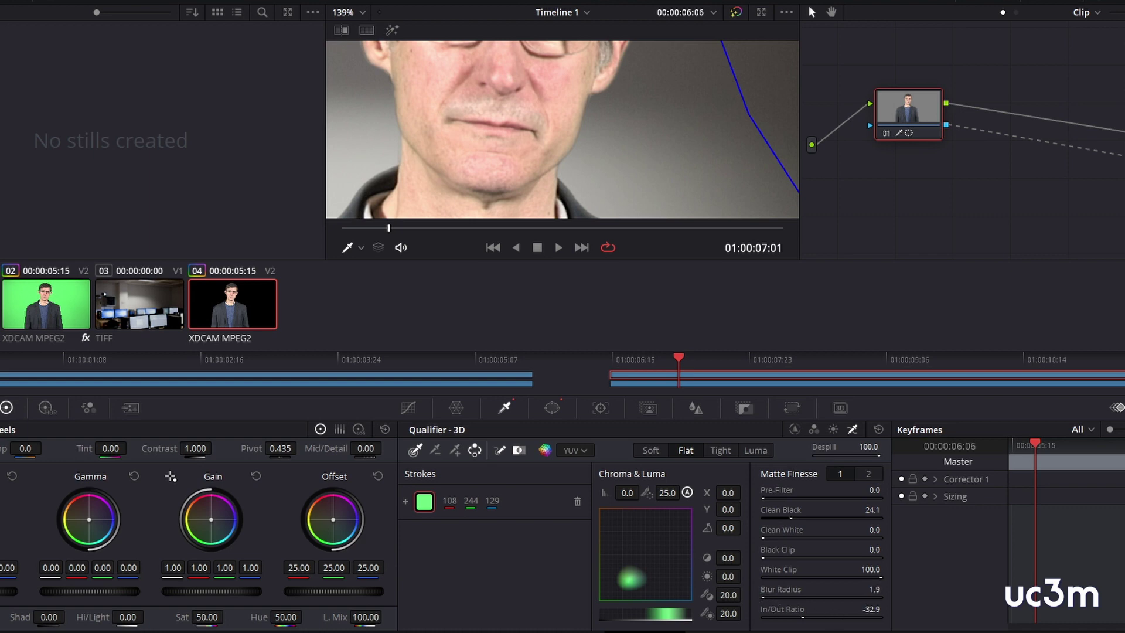
# - Zoom the viewer back out to fit the image and jump to the clip's start
pyautogui.scroll(-6, 600, 157)
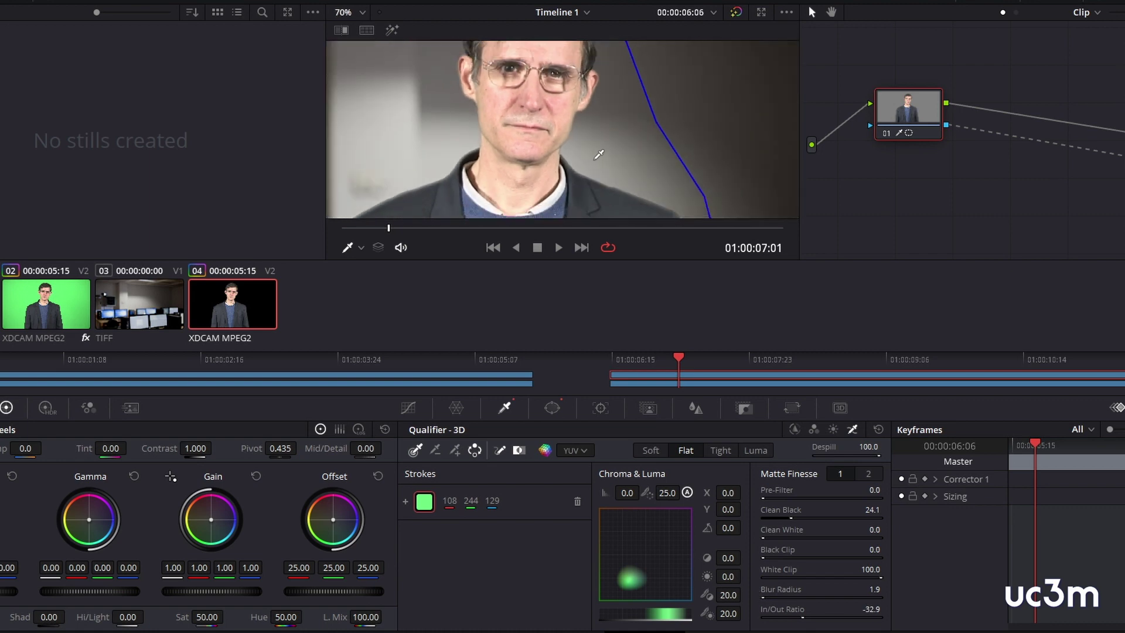
pyautogui.scroll(-2, 600, 156)
pyautogui.scroll(-1, 602, 157)
pyautogui.scroll(-2, 603, 156)
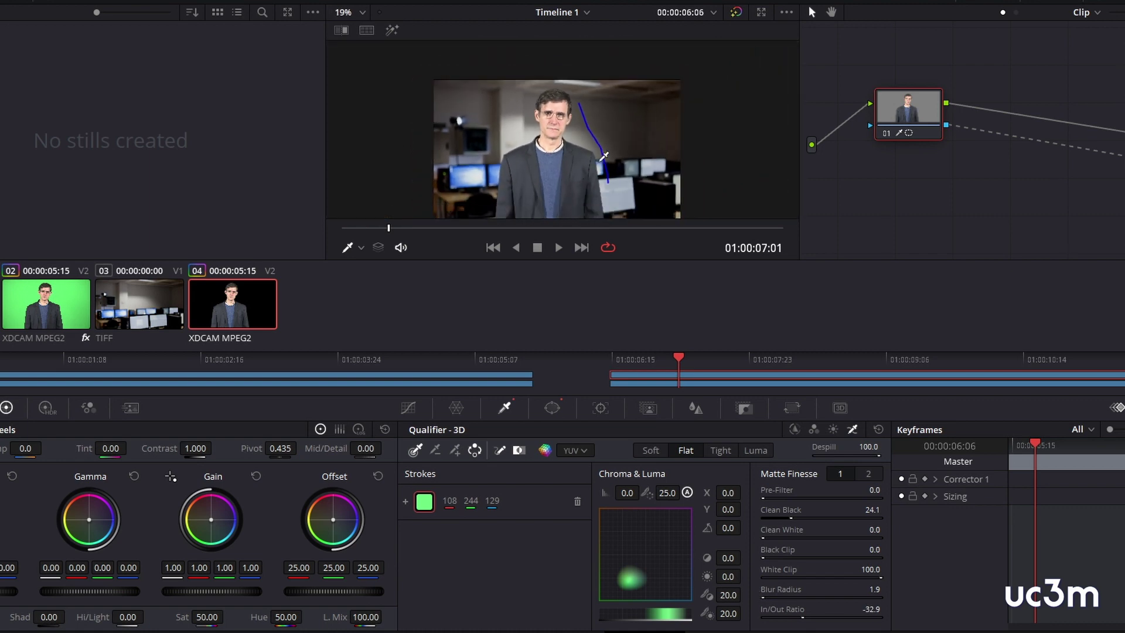
pyautogui.click(361, 12)
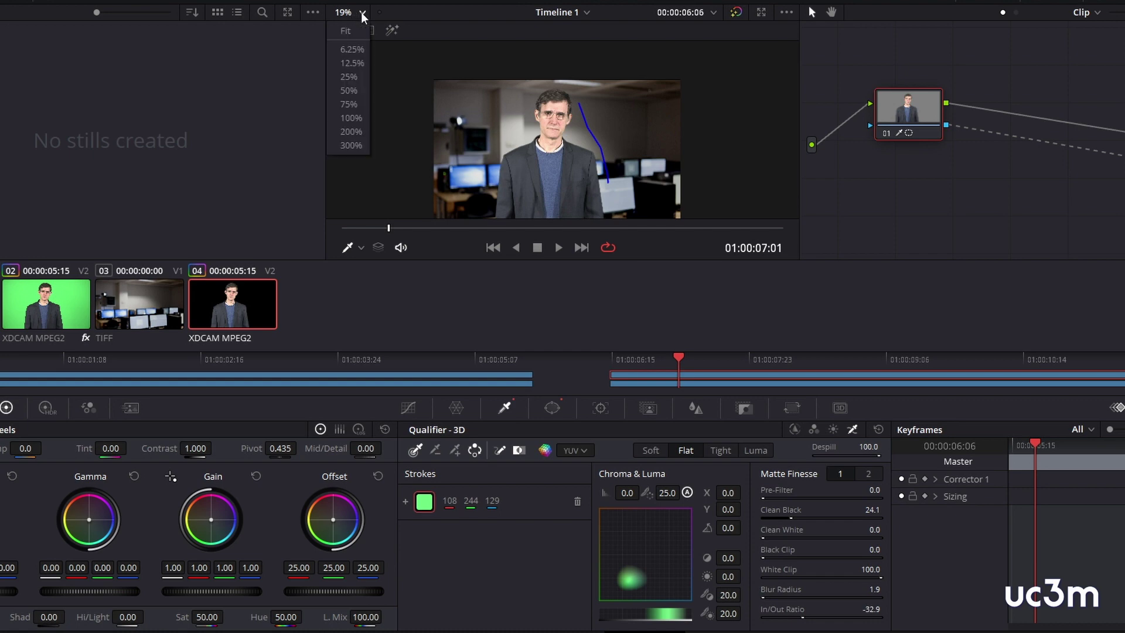
pyautogui.click(358, 37)
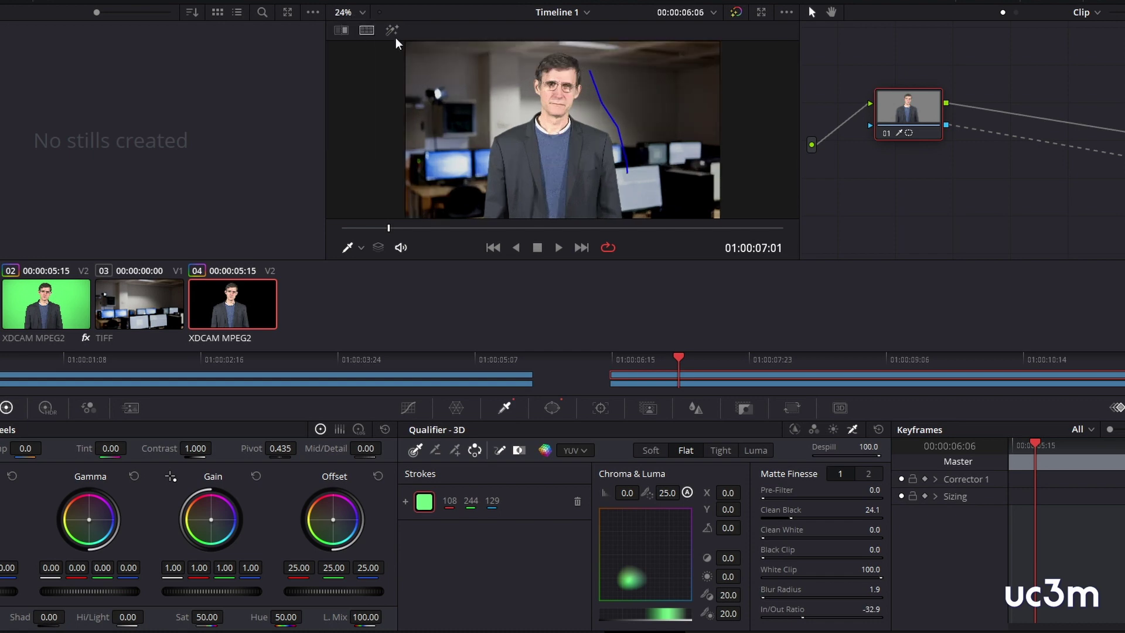
pyautogui.click(731, 384)
# - Lower Sat to 42 and pull the Custom curve midpoint slightly down to darken midtones
pyautogui.click(730, 377)
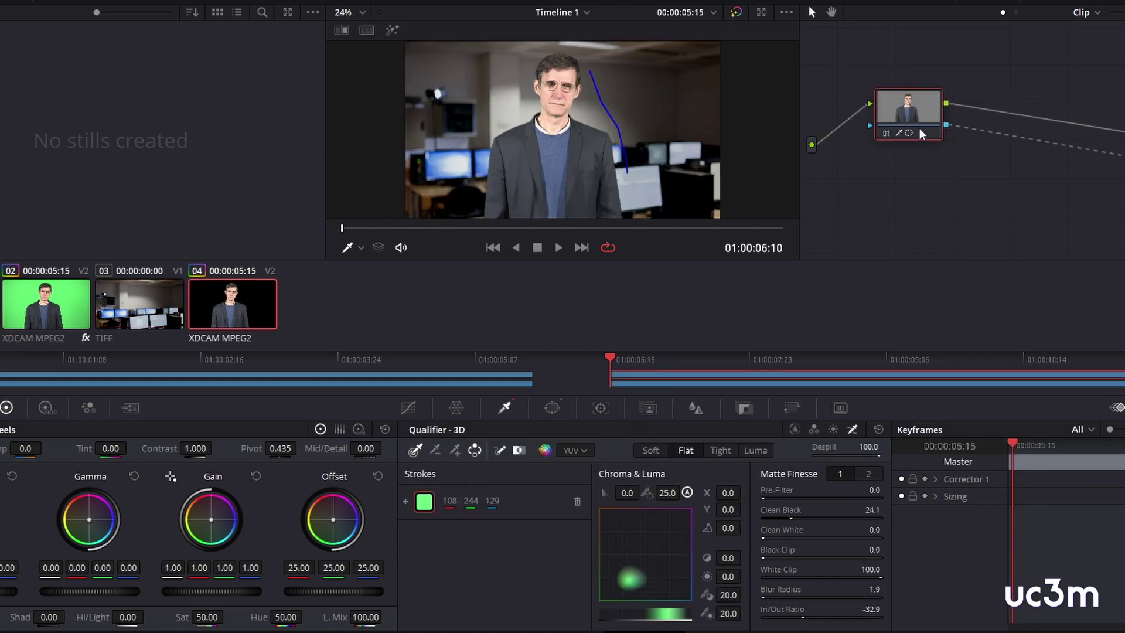
pyautogui.click(408, 408)
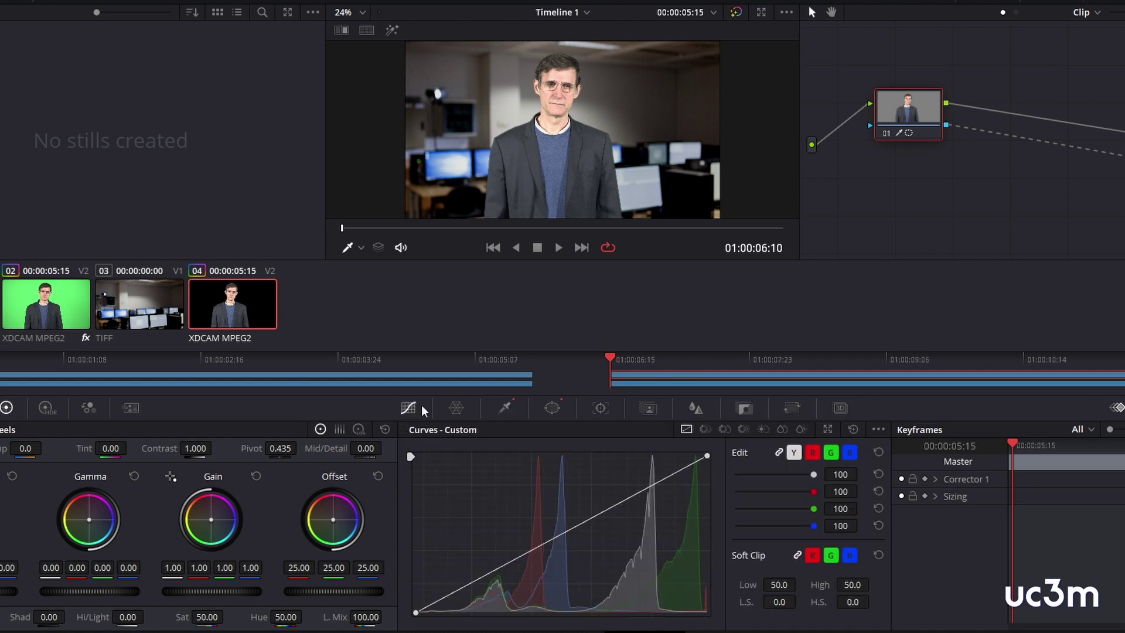
pyautogui.moveTo(564, 530); pyautogui.dragTo(572, 539)
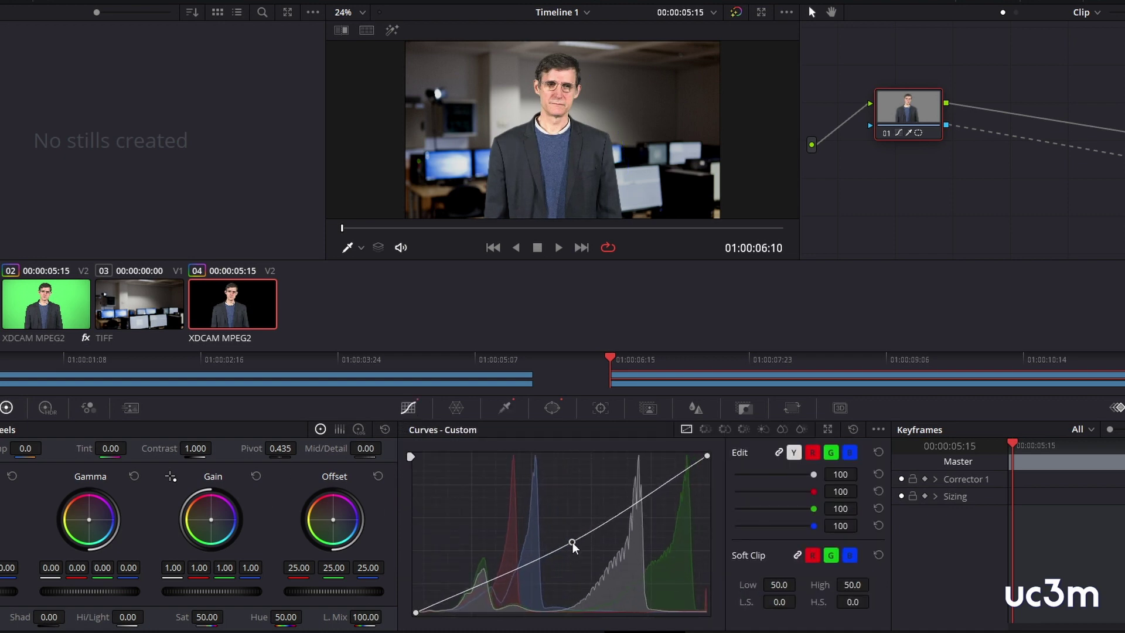
pyautogui.moveTo(572, 540); pyautogui.dragTo(571, 539)
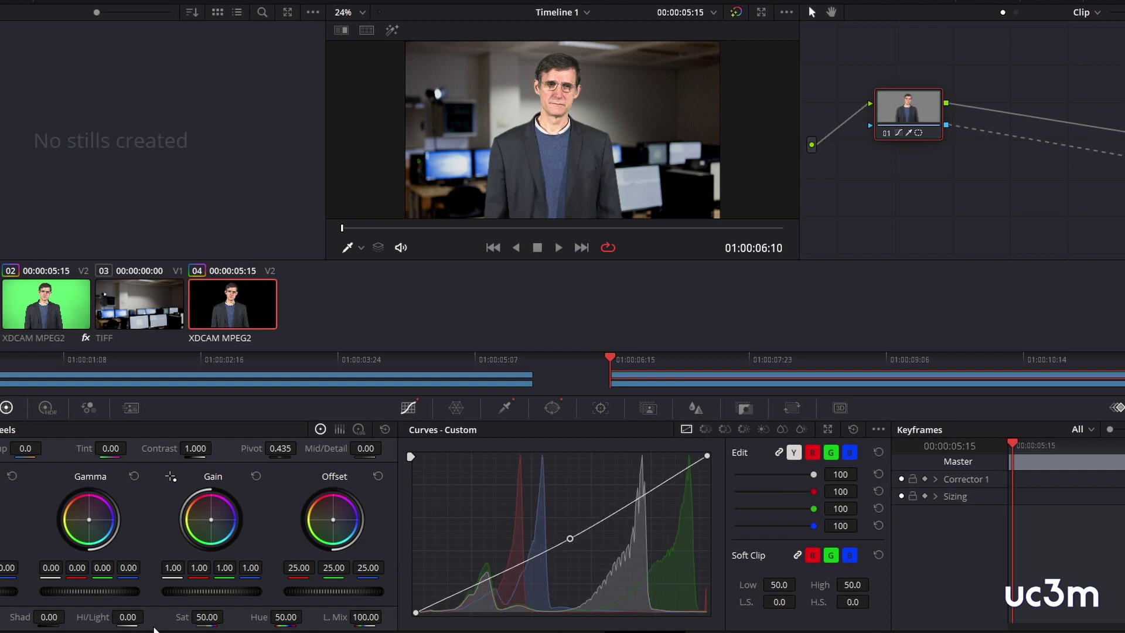
pyautogui.moveTo(206, 617); pyautogui.dragTo(198, 617)
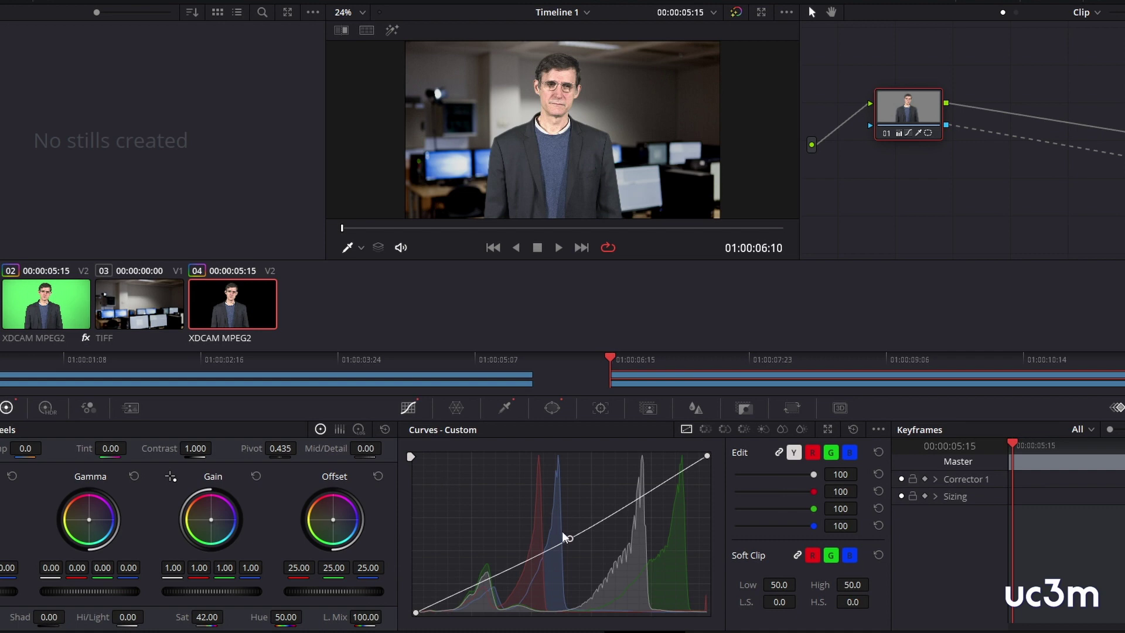
pyautogui.moveTo(570, 538); pyautogui.dragTo(571, 543)
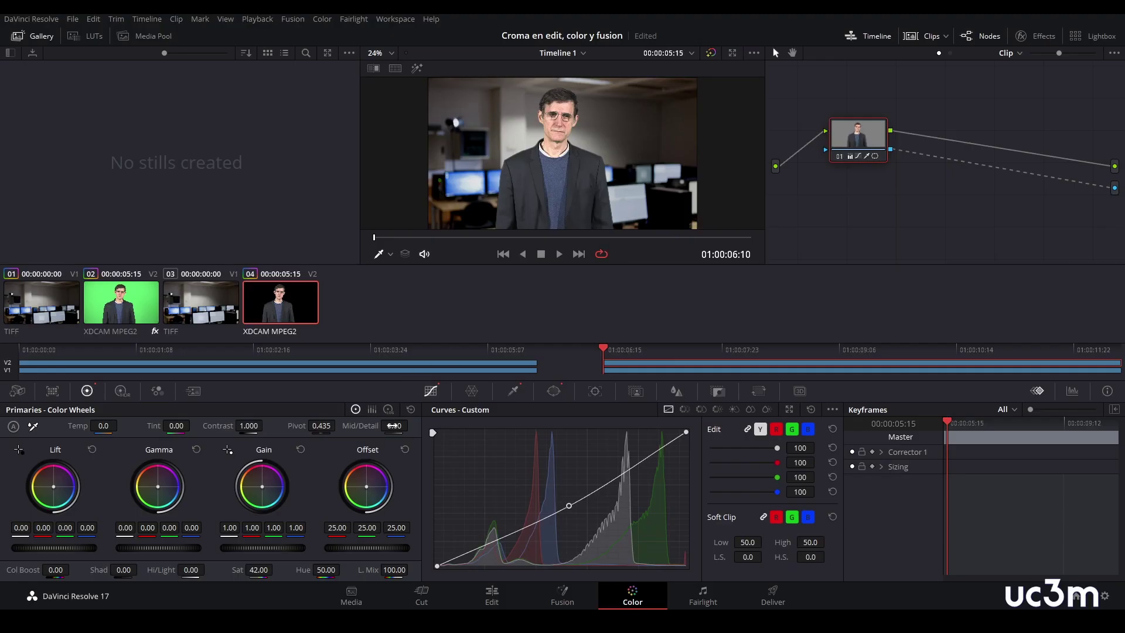
# - Set Mid/Detail to -27.50 and review the grade with a short playback
pyautogui.moveTo(394, 426); pyautogui.dragTo(363, 426)
pyautogui.click(562, 254)
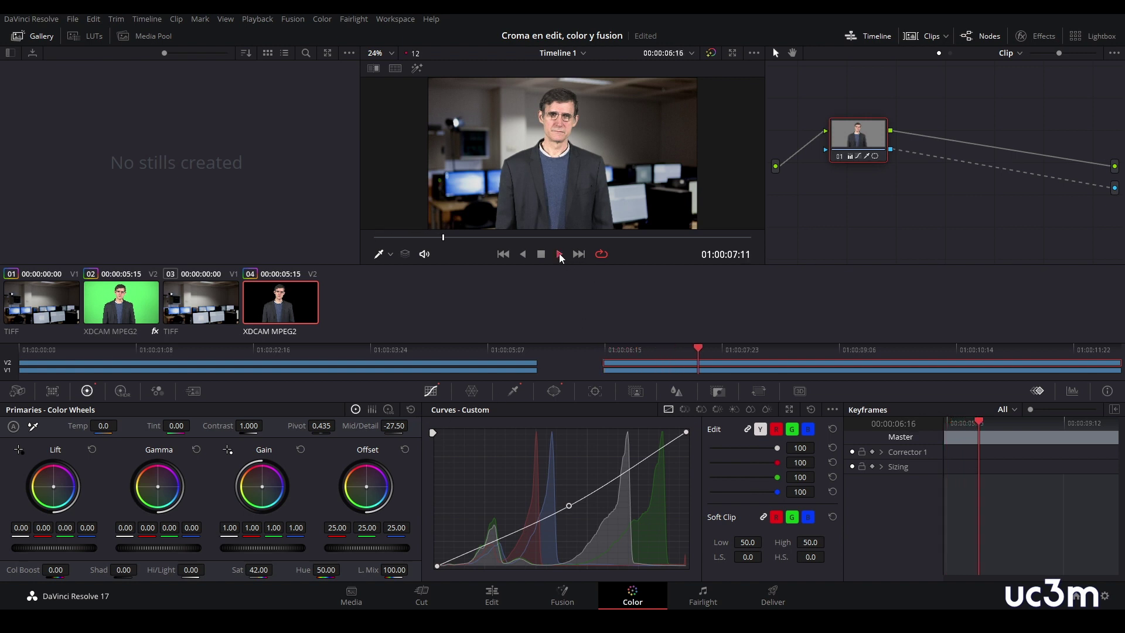
pyautogui.click(541, 254)
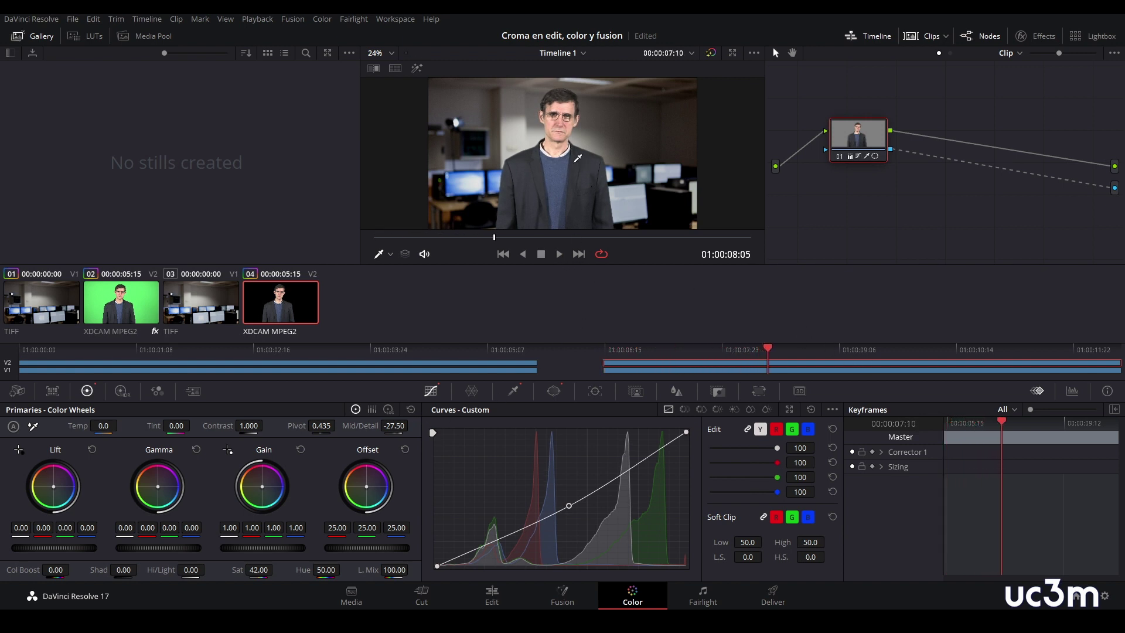
# - Grab the current frame as gallery still 2.2.1
pyautogui.rightClick(558, 137)
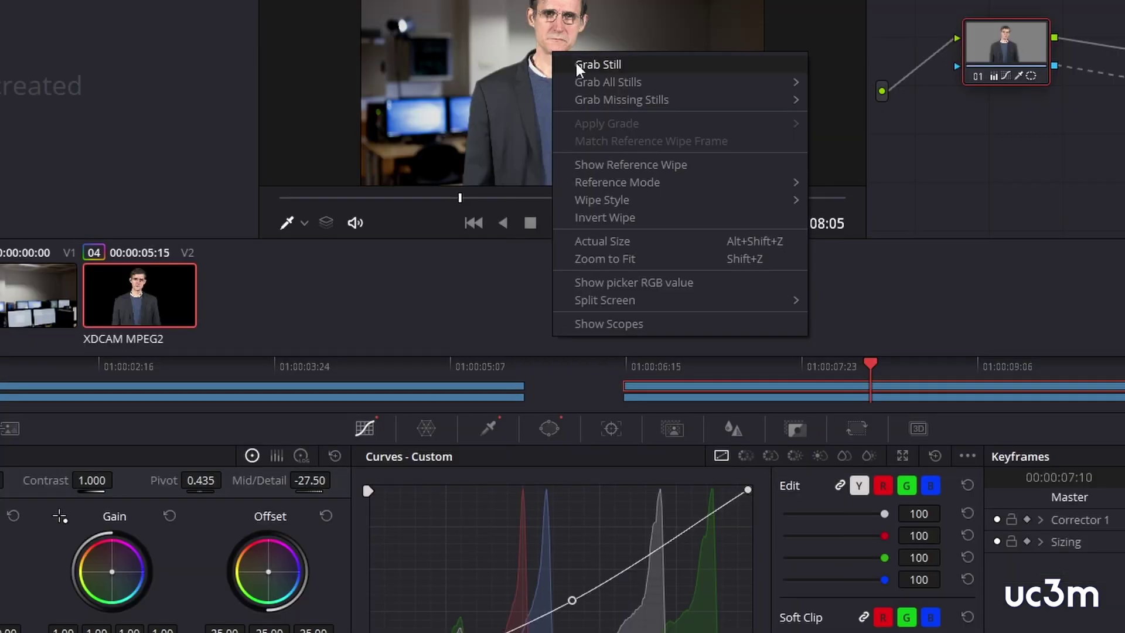
pyautogui.click(573, 151)
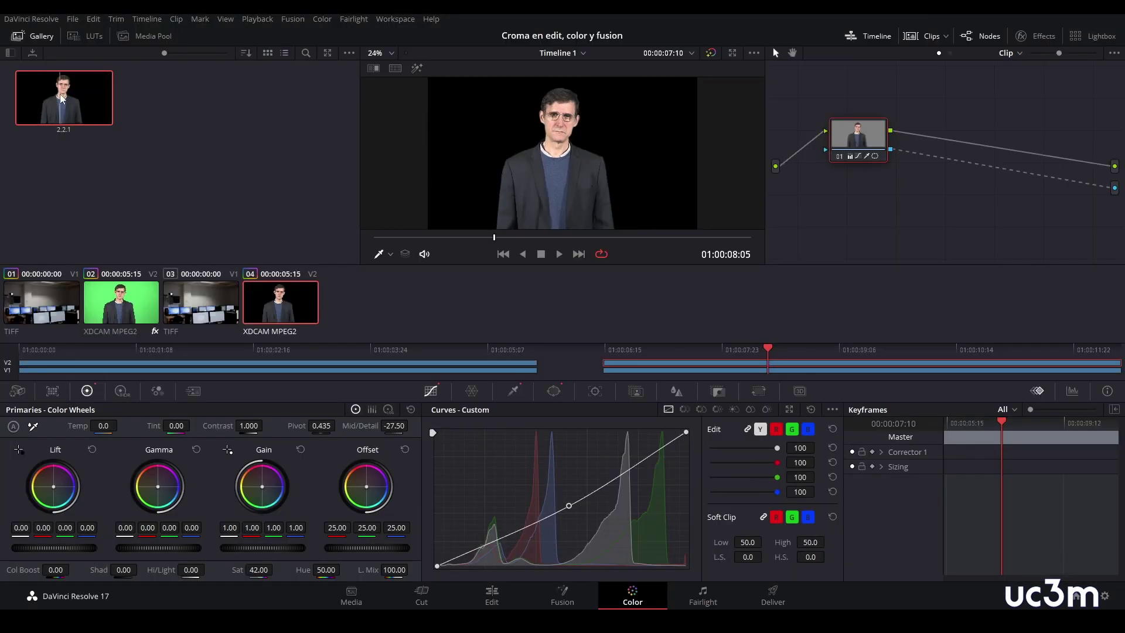
pyautogui.click(202, 139)
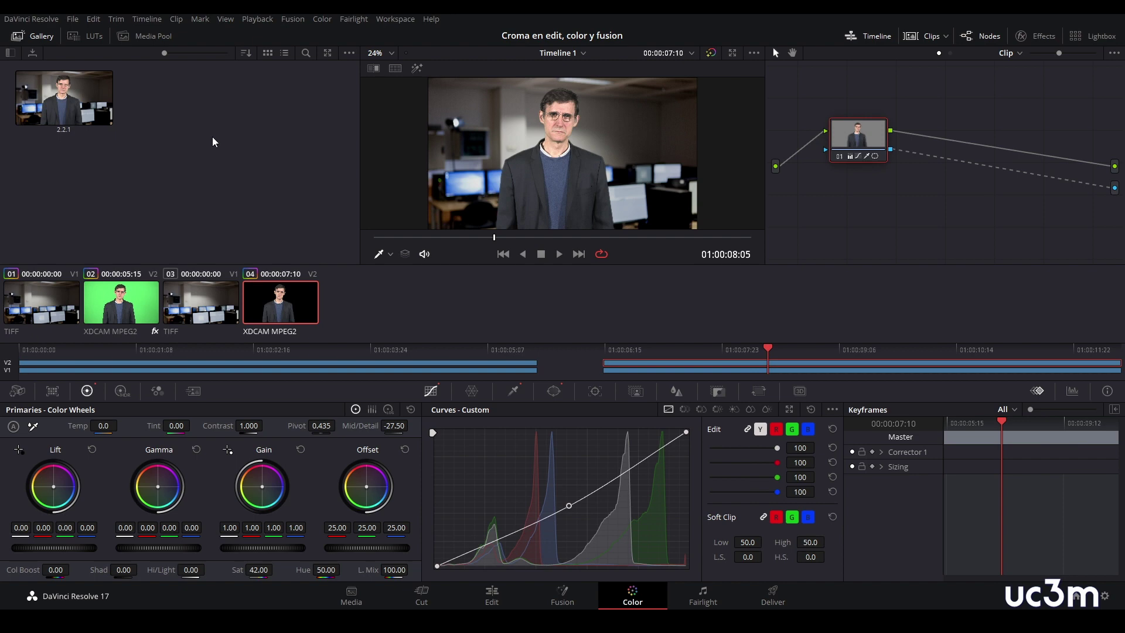
pyautogui.rightClick(78, 100)
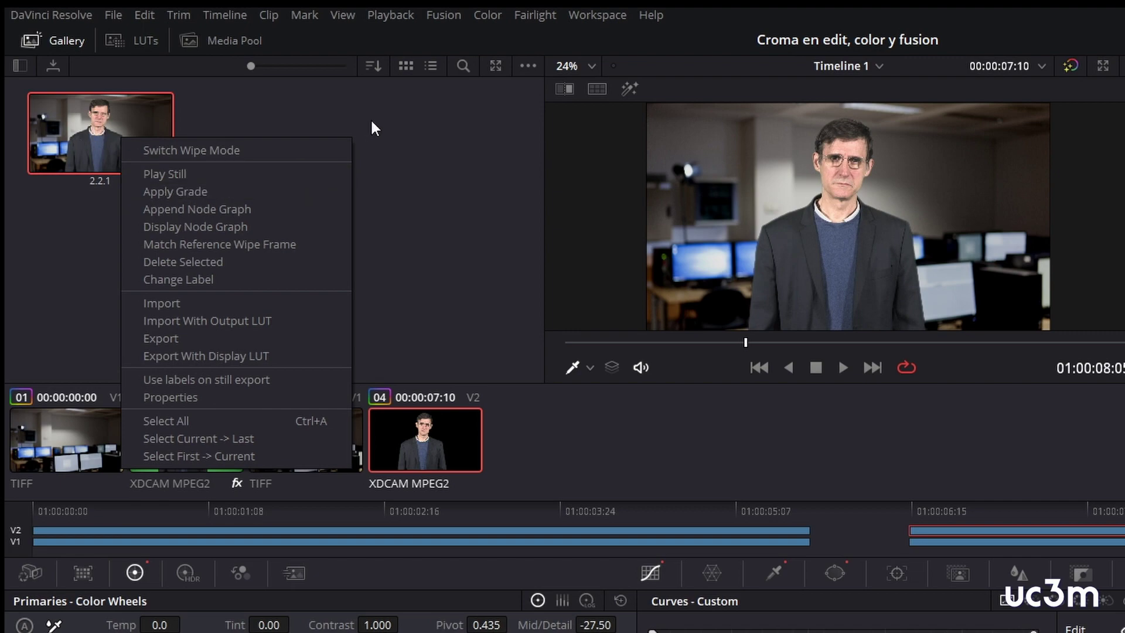
pyautogui.click(374, 120)
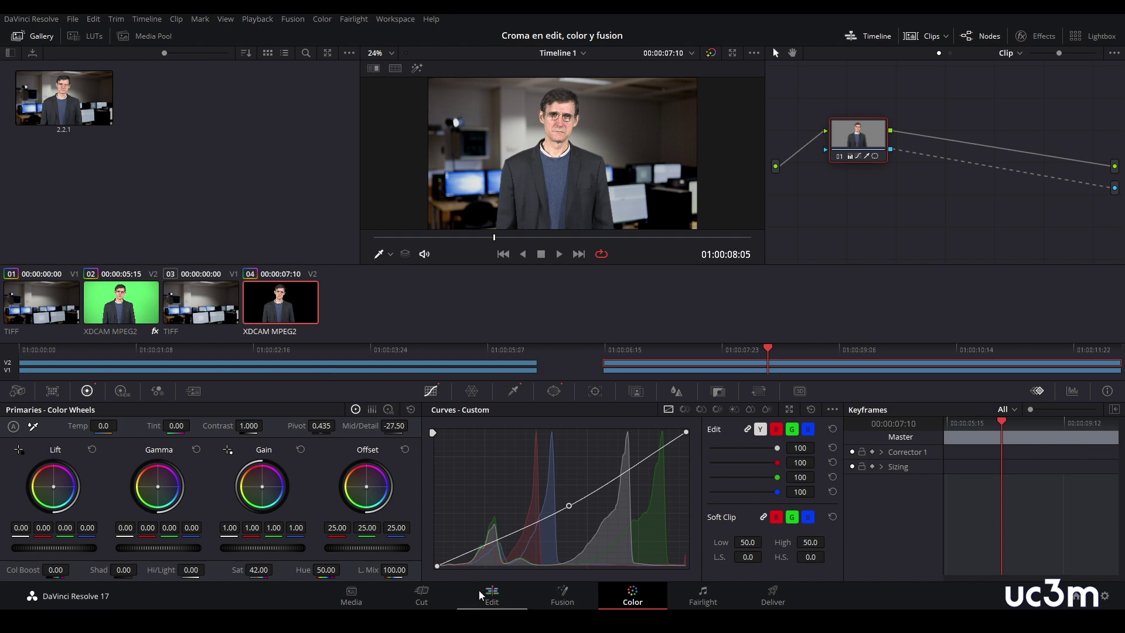
# - Go from the Edit and Color pages to Fusion, showing AA234801.MXF as MediaIn1 feeding MediaOut1
pyautogui.click(492, 597)
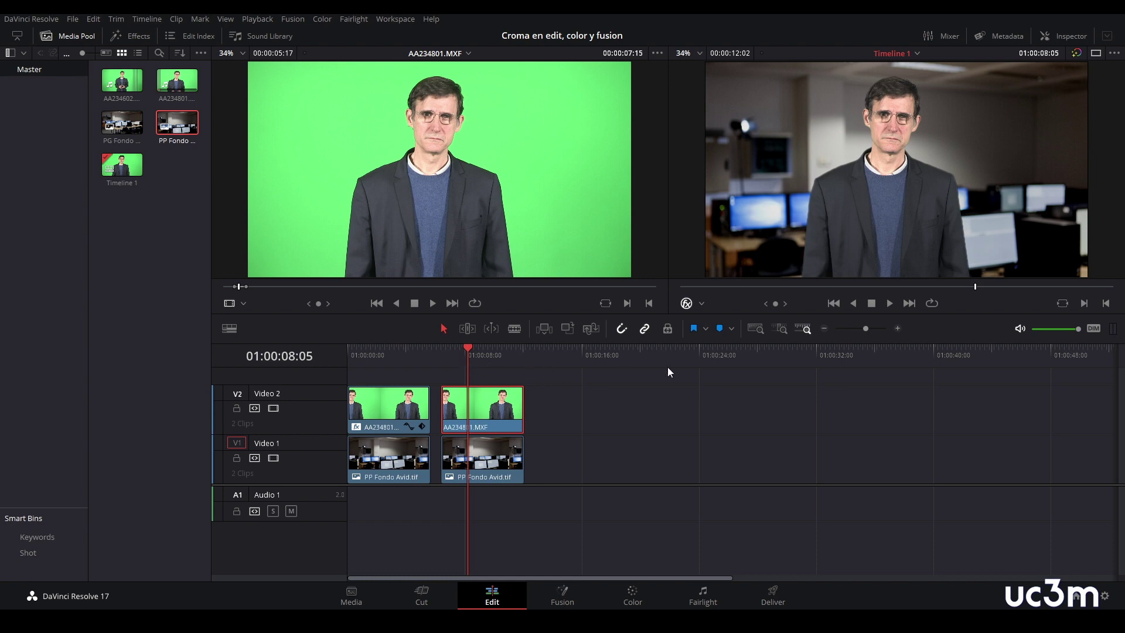
pyautogui.click(633, 597)
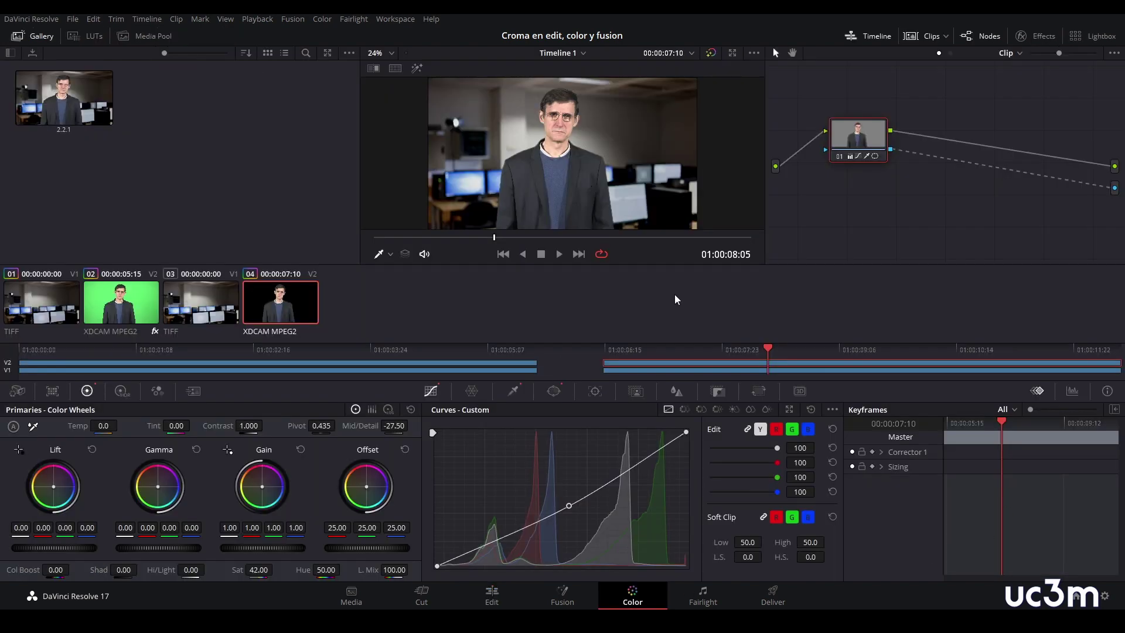
pyautogui.click(511, 599)
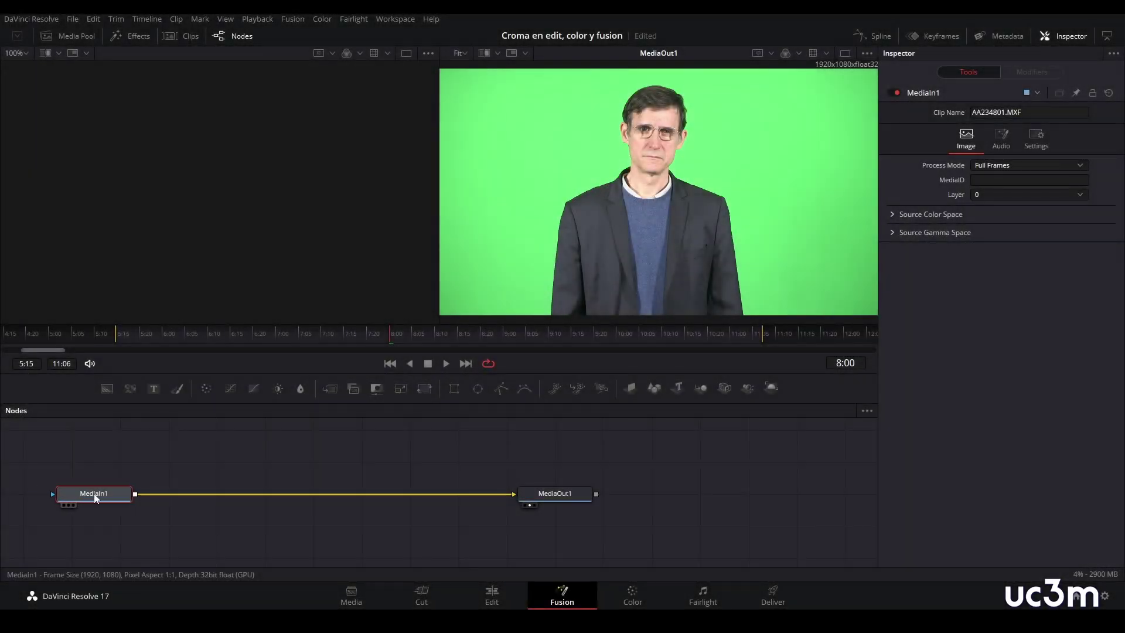
# - Switch to a single large viewer and spread out the MediaIn1 and MediaOut1 nodes
pyautogui.moveTo(555, 493); pyautogui.dragTo(630, 493)
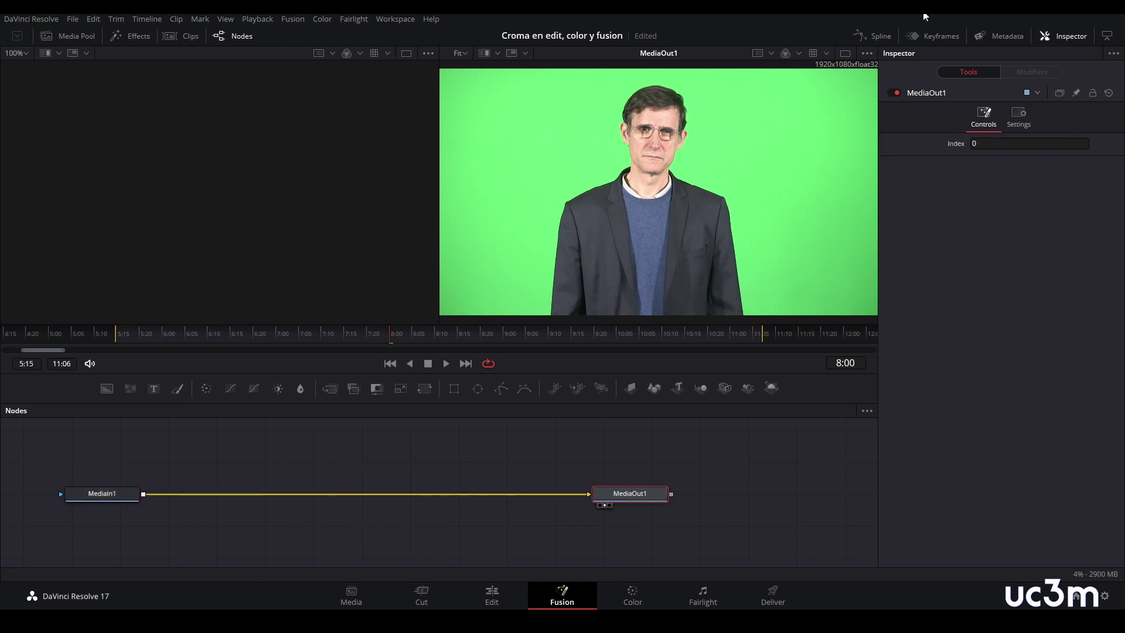
pyautogui.click(845, 54)
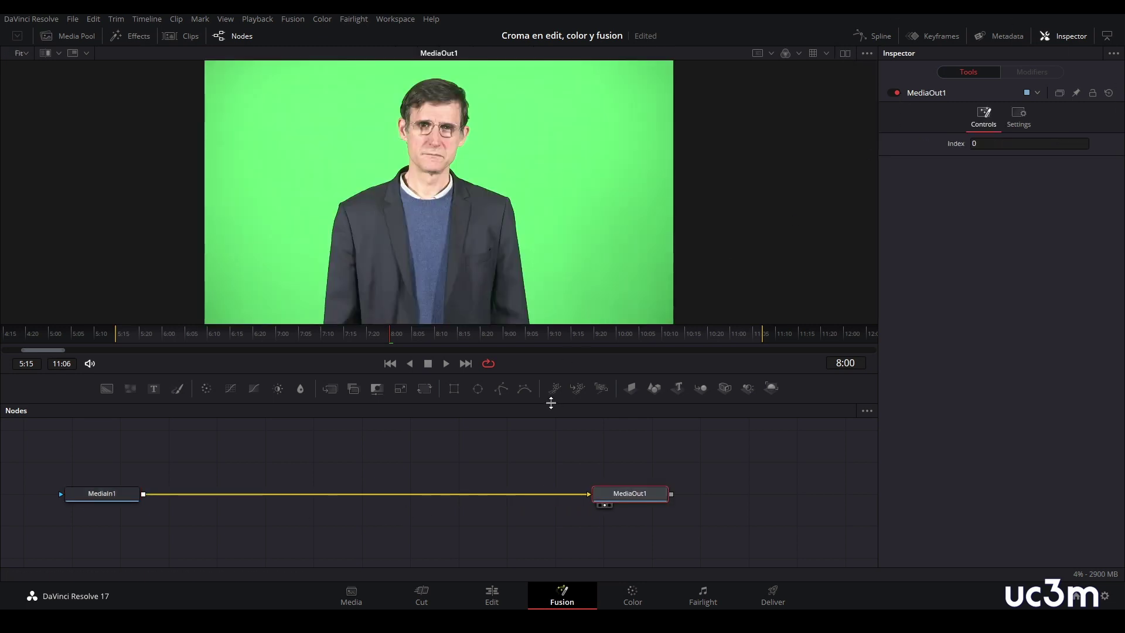
pyautogui.moveTo(557, 403); pyautogui.dragTo(556, 452)
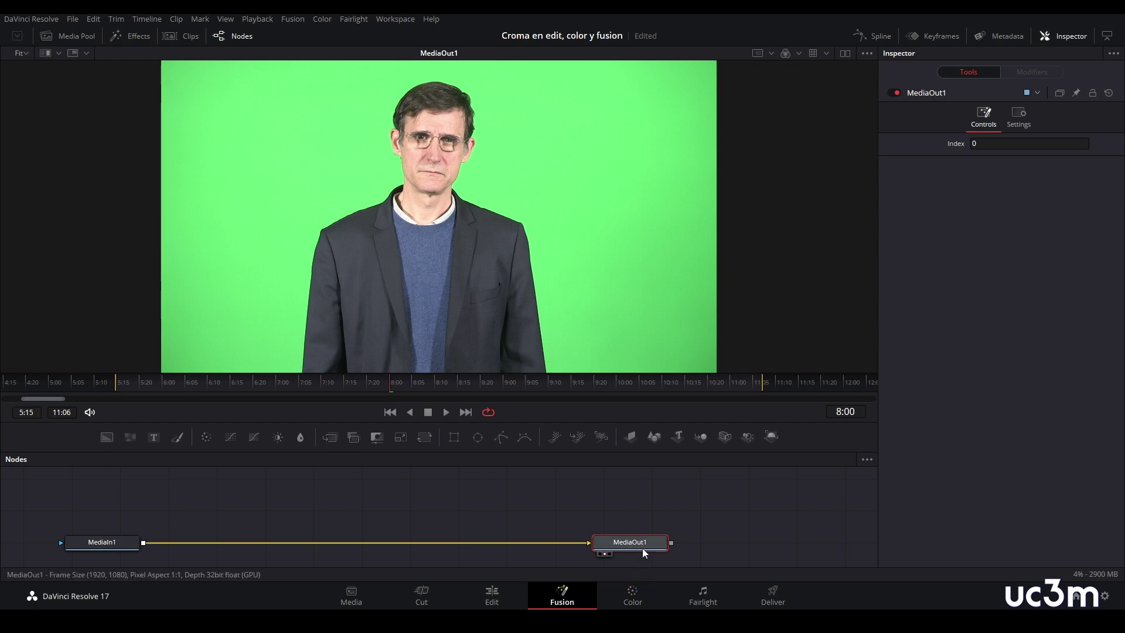
pyautogui.moveTo(645, 546); pyautogui.dragTo(683, 535)
pyautogui.moveTo(114, 539); pyautogui.dragTo(137, 533)
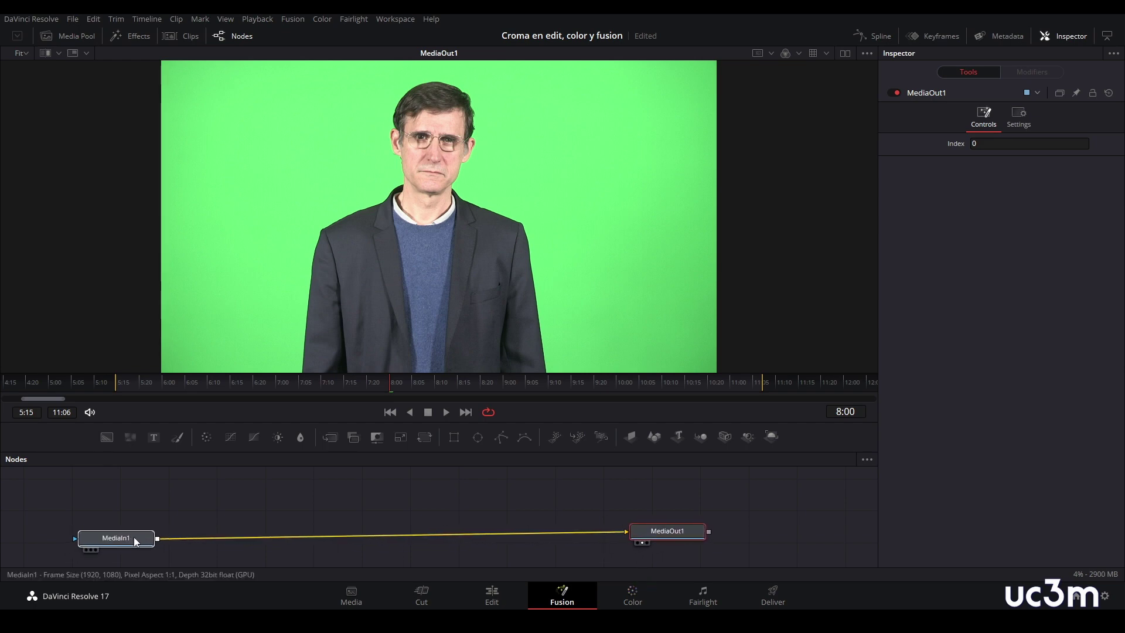
pyautogui.scroll(-3, 388, 502)
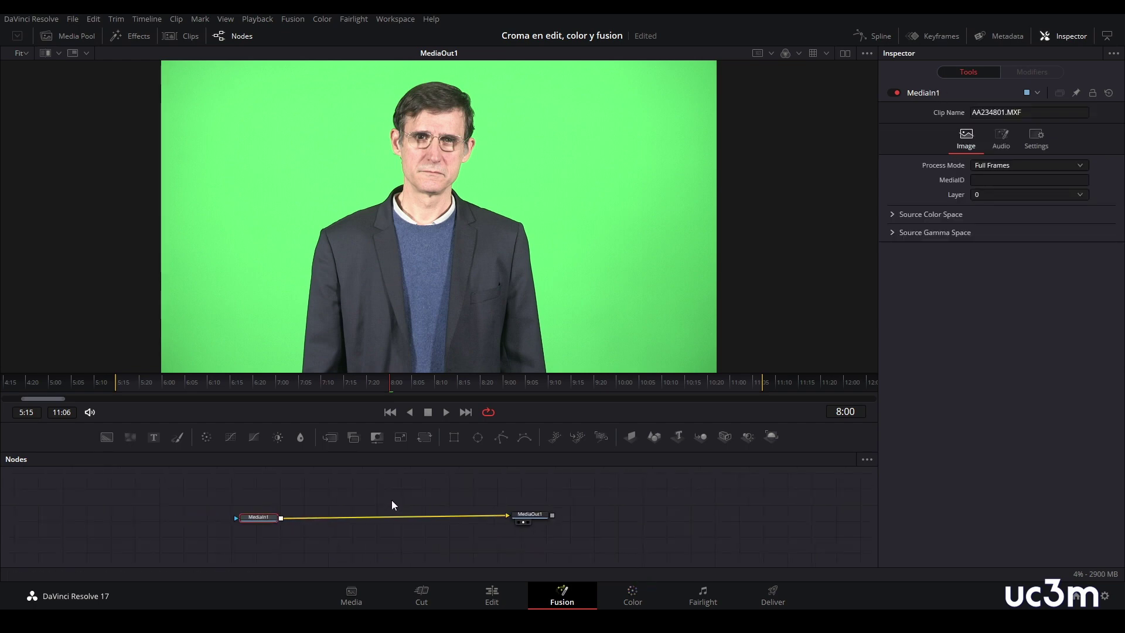
pyautogui.scroll(2, 421, 515)
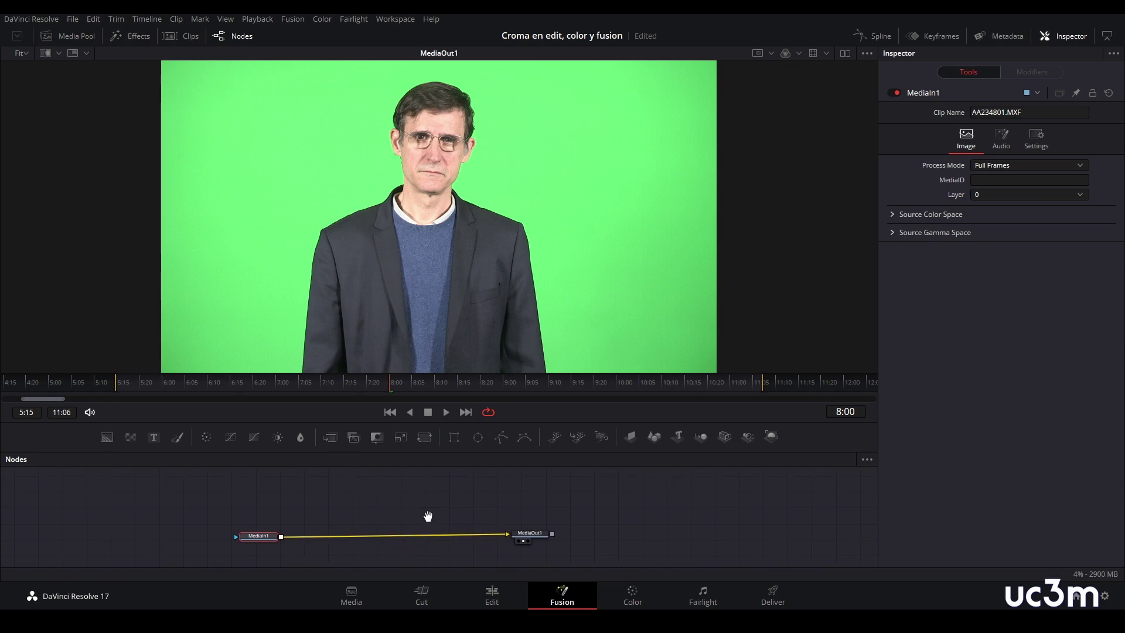
pyautogui.moveTo(533, 541); pyautogui.dragTo(537, 536)
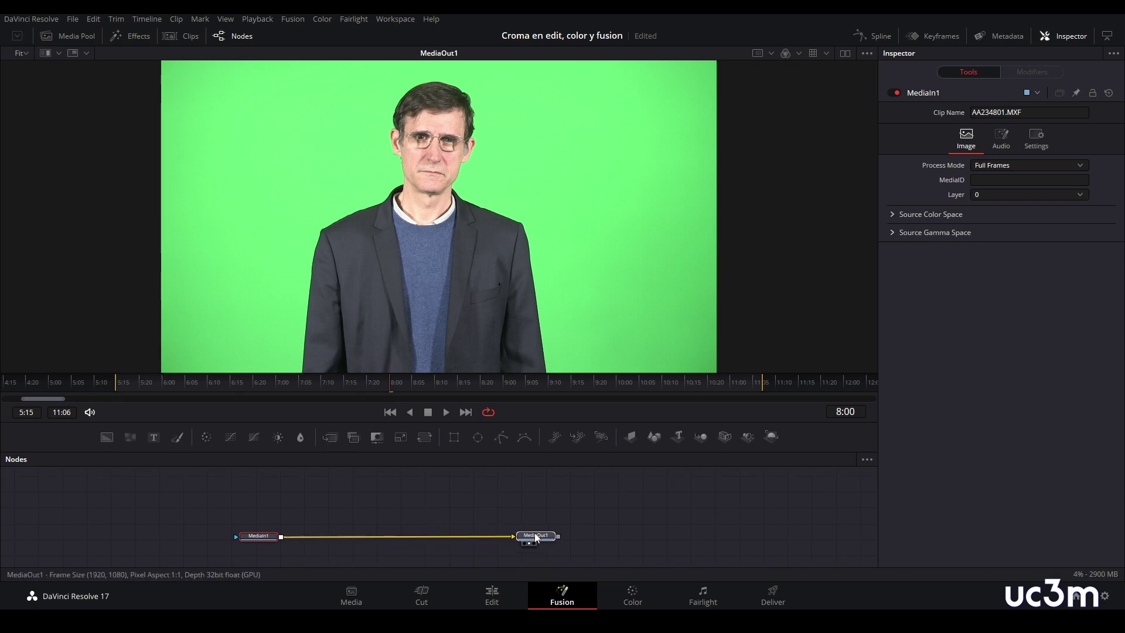
# - Drag PP Fondo Avid.tif from the Media Pool into the node graph as MediaIn2
pyautogui.click(681, 520)
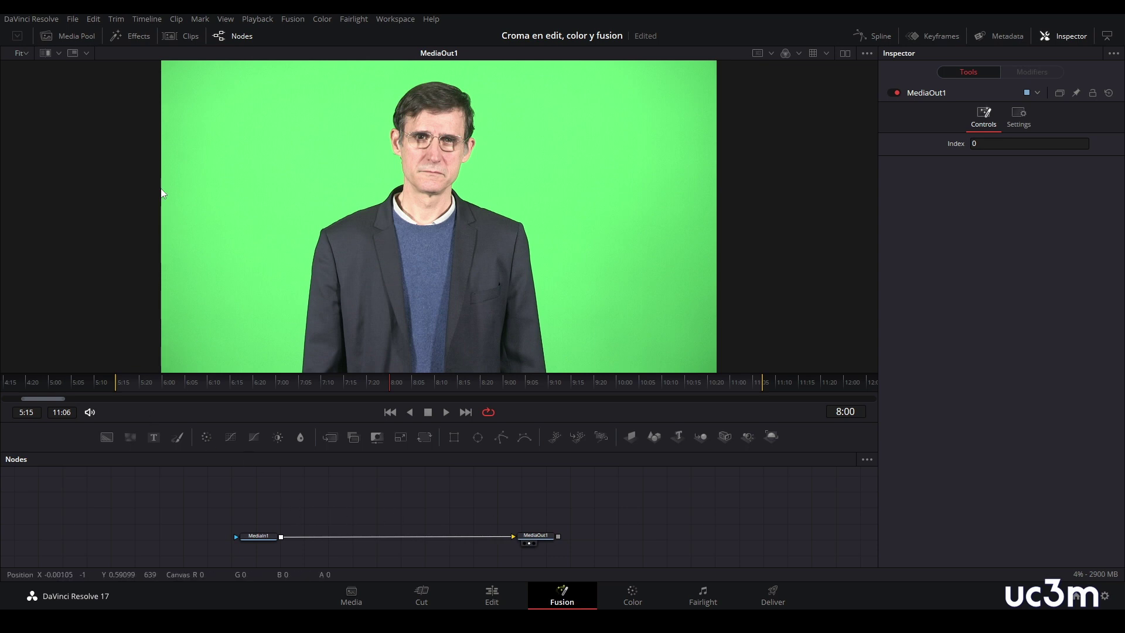
pyautogui.click(69, 36)
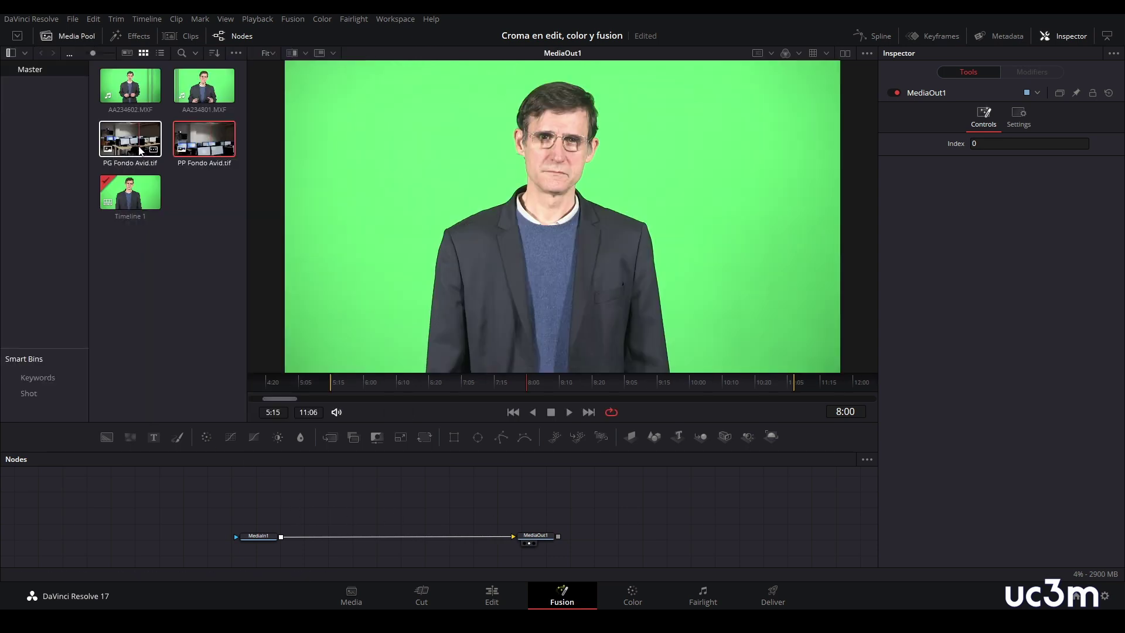
pyautogui.moveTo(197, 143)
pyautogui.mouseDown()
pyautogui.moveTo(305, 384)
pyautogui.moveTo(188, 530)
pyautogui.moveTo(351, 498)
pyautogui.mouseUp()
# - Pull MediaIn1 out of the chain and wire the MediaIn2 background into MediaOut1
pyautogui.click(252, 537)
pyautogui.moveTo(513, 536); pyautogui.dragTo(446, 528)
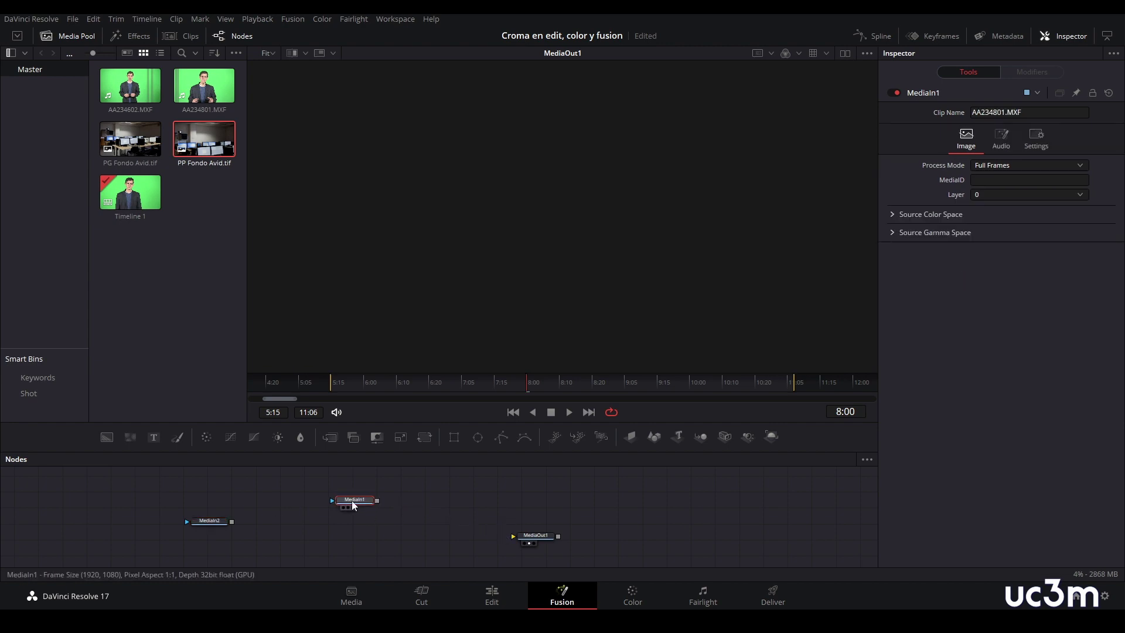
pyautogui.moveTo(351, 498); pyautogui.dragTo(332, 494)
pyautogui.moveTo(209, 521)
pyautogui.mouseDown()
pyautogui.moveTo(522, 540)
pyautogui.moveTo(540, 526)
pyautogui.mouseUp()
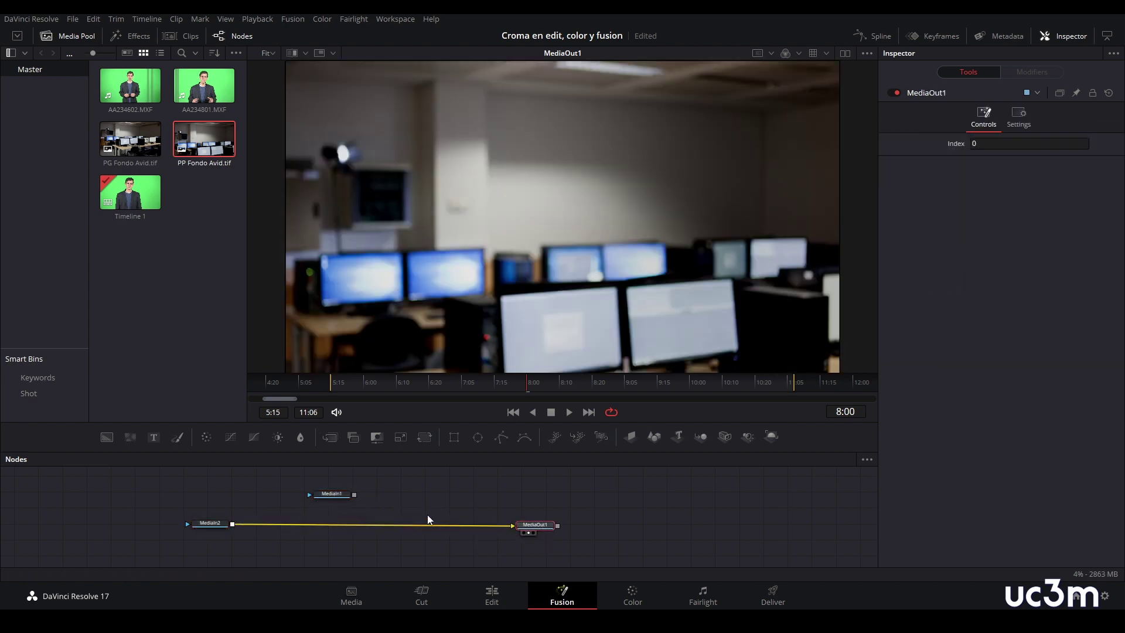
# - Drop MediaIn1 onto the link to create Merge1 with the presenter as foreground, then align the nodes
pyautogui.moveTo(354, 494); pyautogui.dragTo(232, 524)
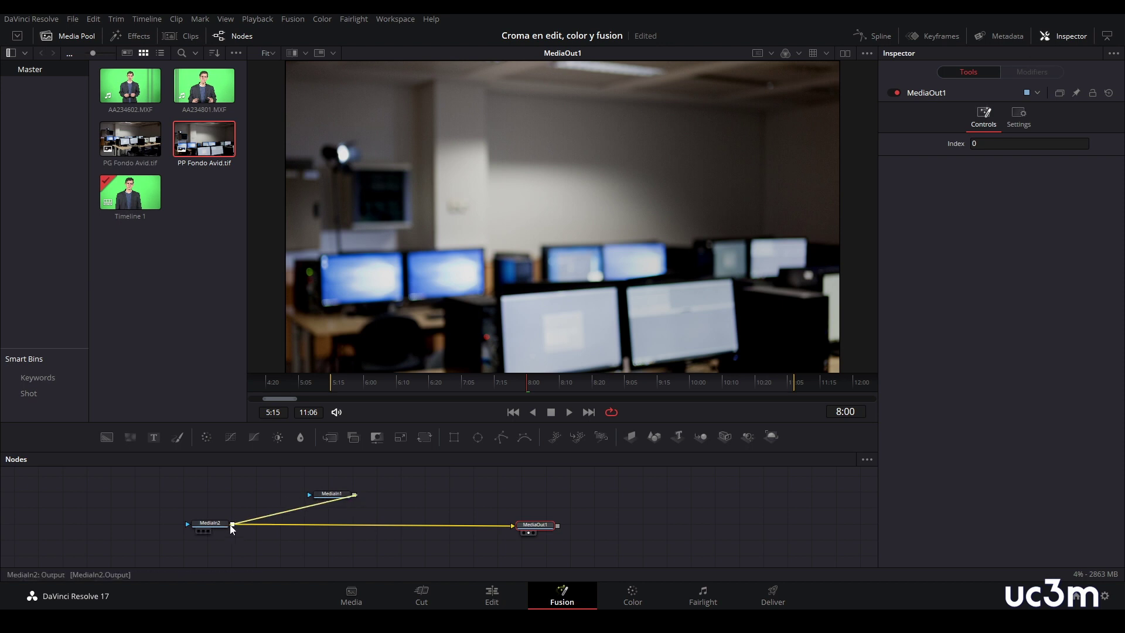
pyautogui.moveTo(325, 496); pyautogui.dragTo(326, 492)
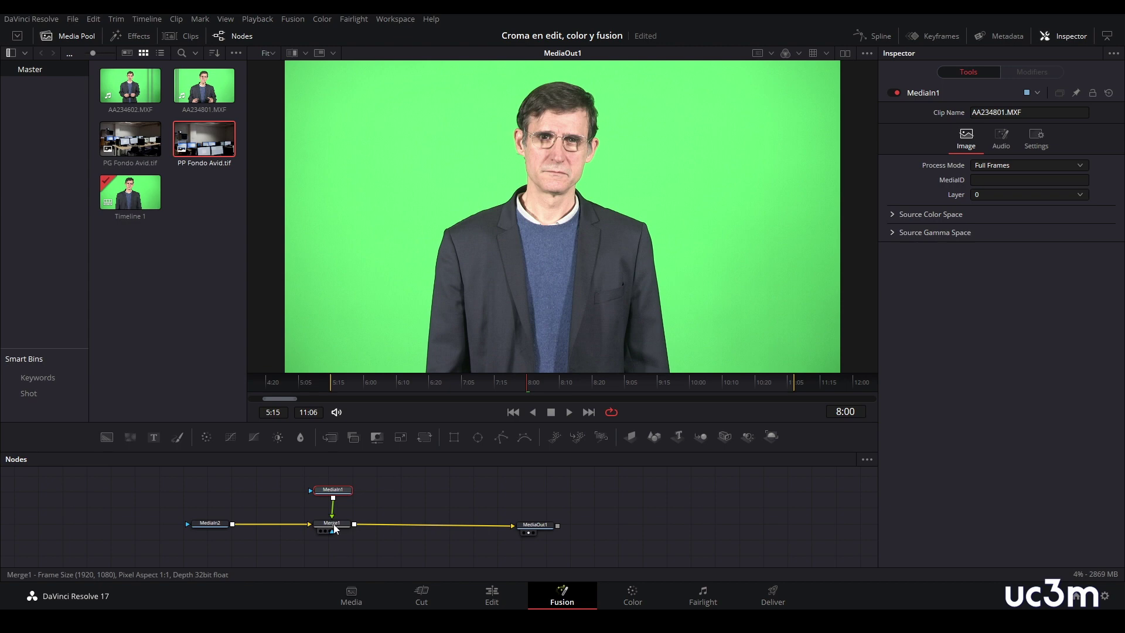
pyautogui.moveTo(334, 526); pyautogui.dragTo(336, 545)
pyautogui.moveTo(222, 524); pyautogui.dragTo(217, 535)
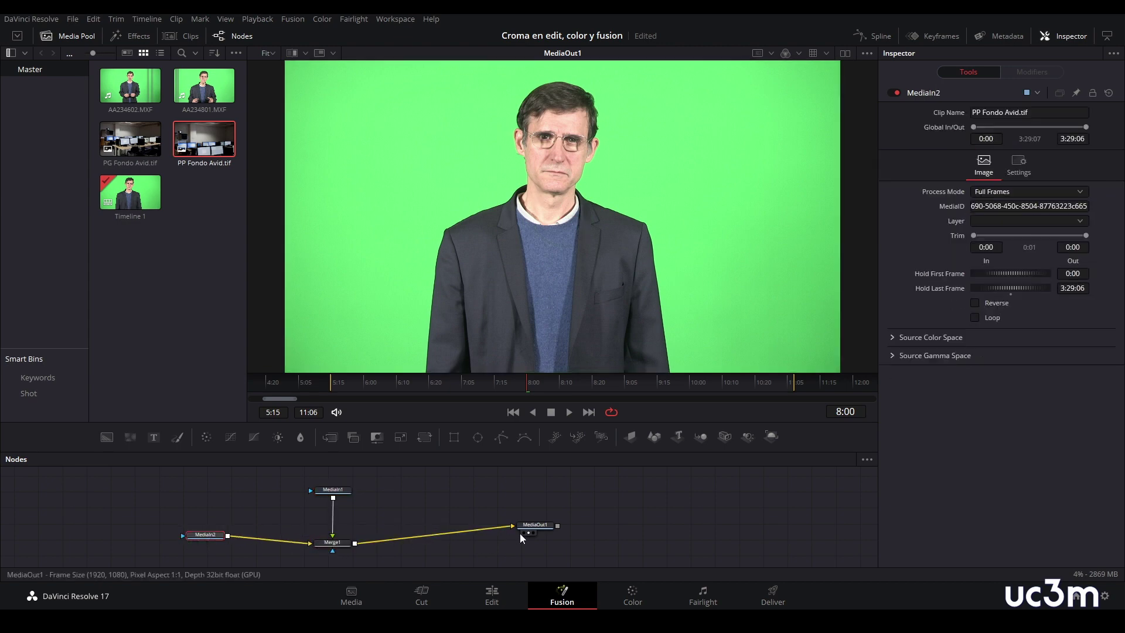
pyautogui.moveTo(535, 530); pyautogui.dragTo(532, 540)
pyautogui.moveTo(193, 534); pyautogui.dragTo(193, 538)
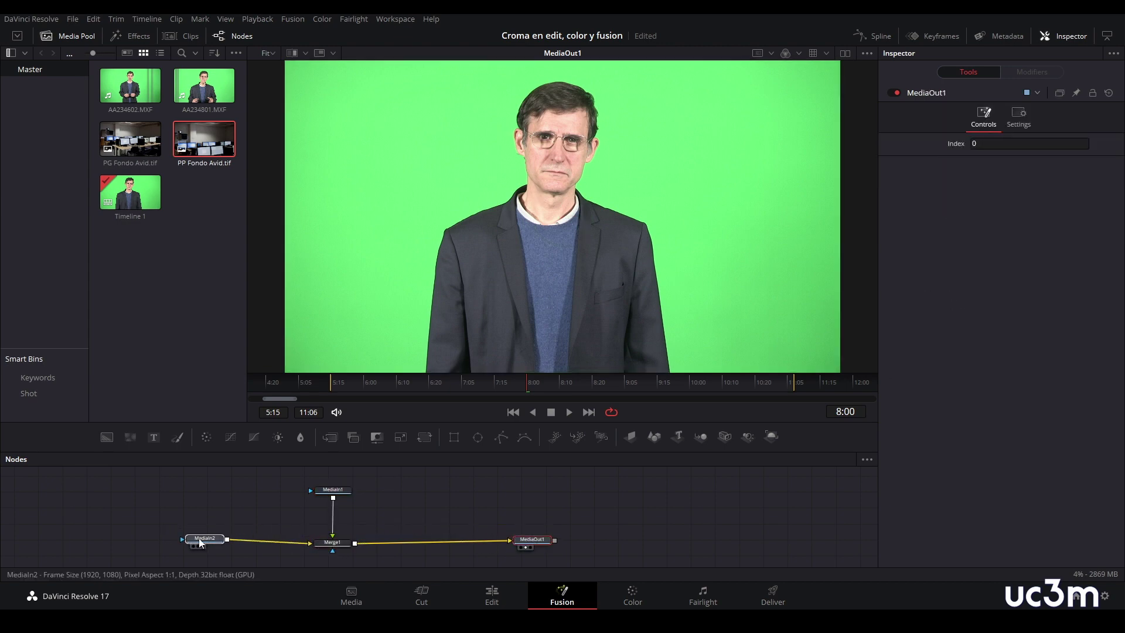
pyautogui.click(331, 490)
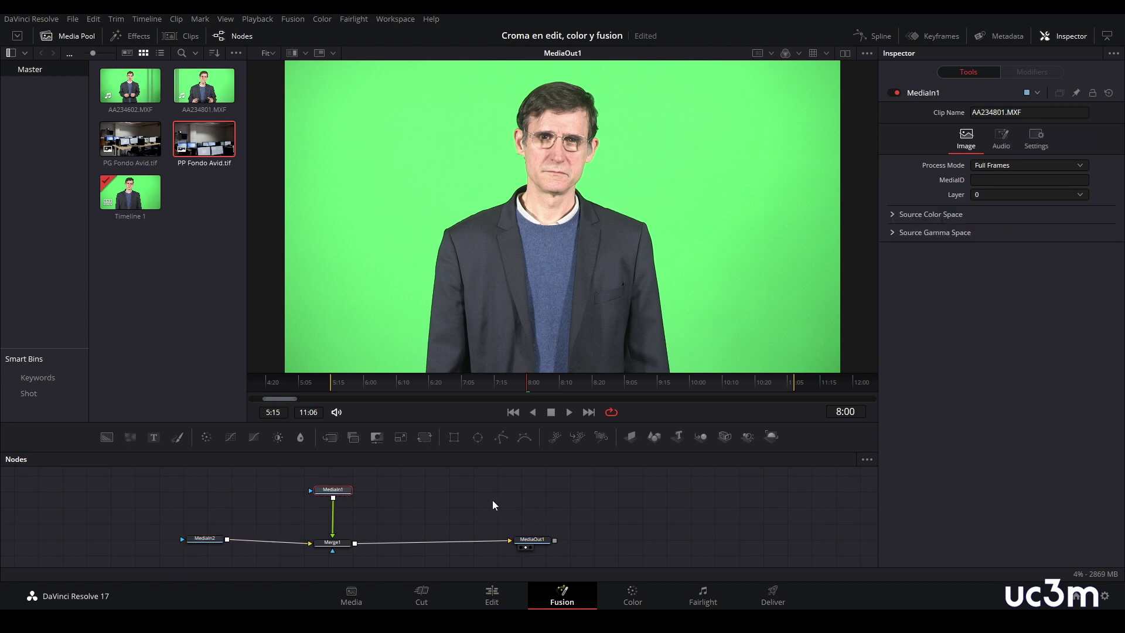
# - Insert a Delta Keyer, found by searching 'del', as DeltaKeyer1 between MediaIn1 and Merge1
pyautogui.hotkey('shift', 'space')
pyautogui.write('del')
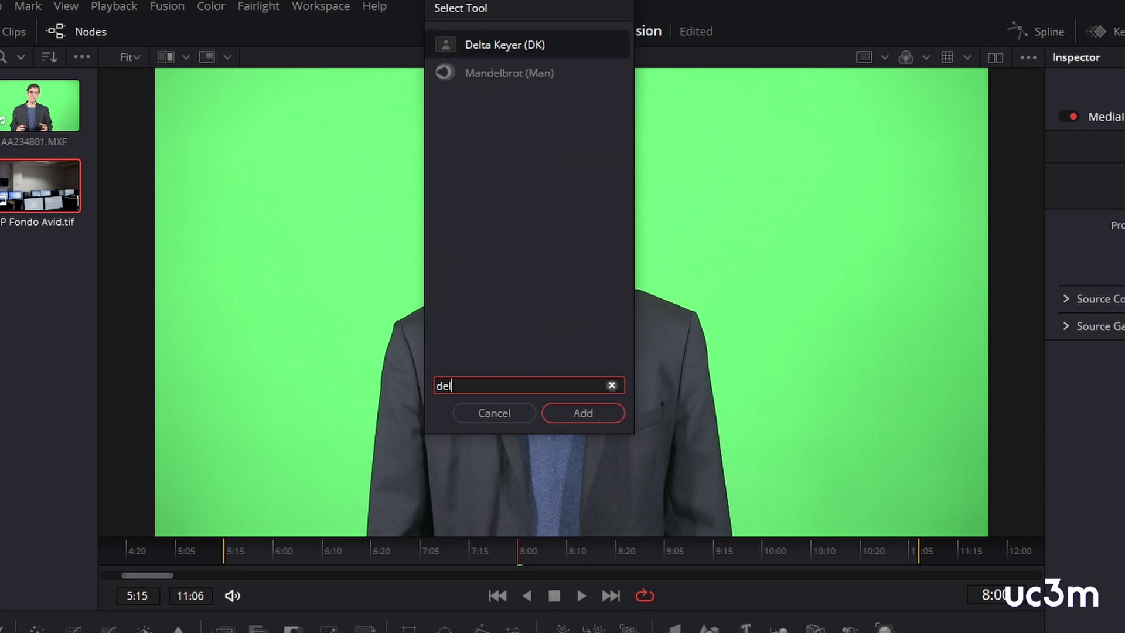
pyautogui.click(486, 48)
pyautogui.click(600, 414)
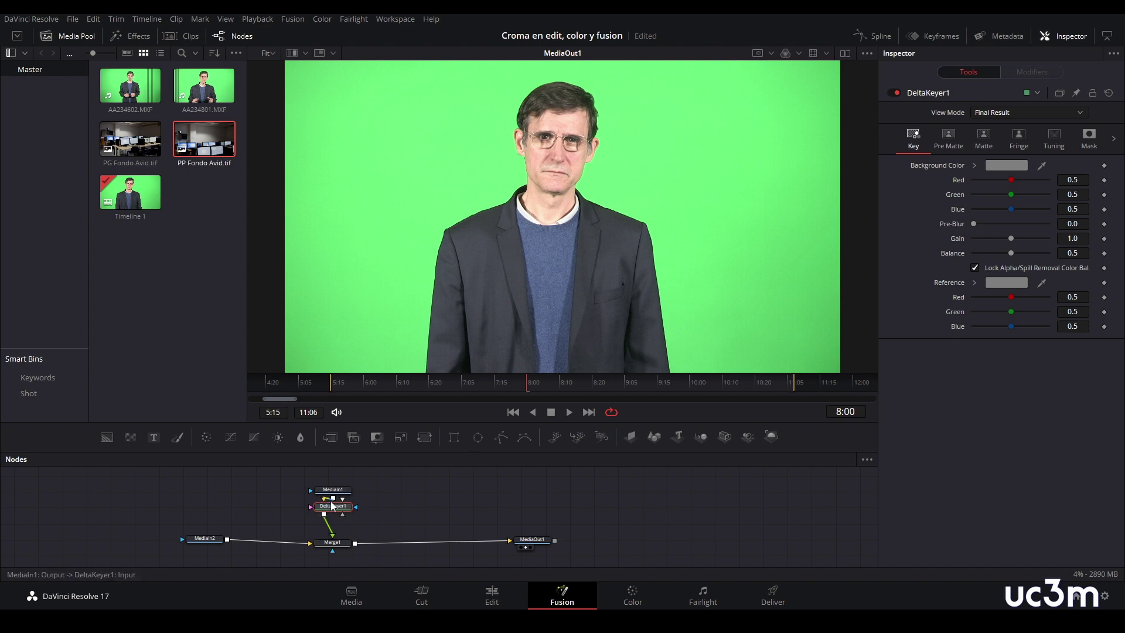
pyautogui.moveTo(359, 520); pyautogui.dragTo(361, 517)
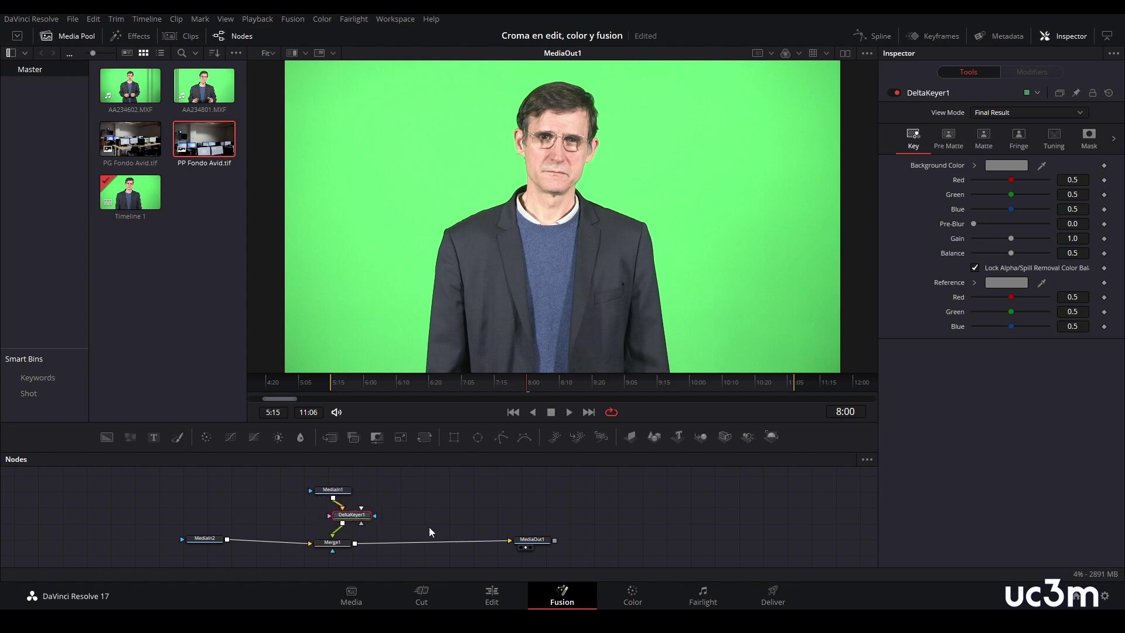
pyautogui.scroll(3, 429, 526)
pyautogui.scroll(-1, 378, 551)
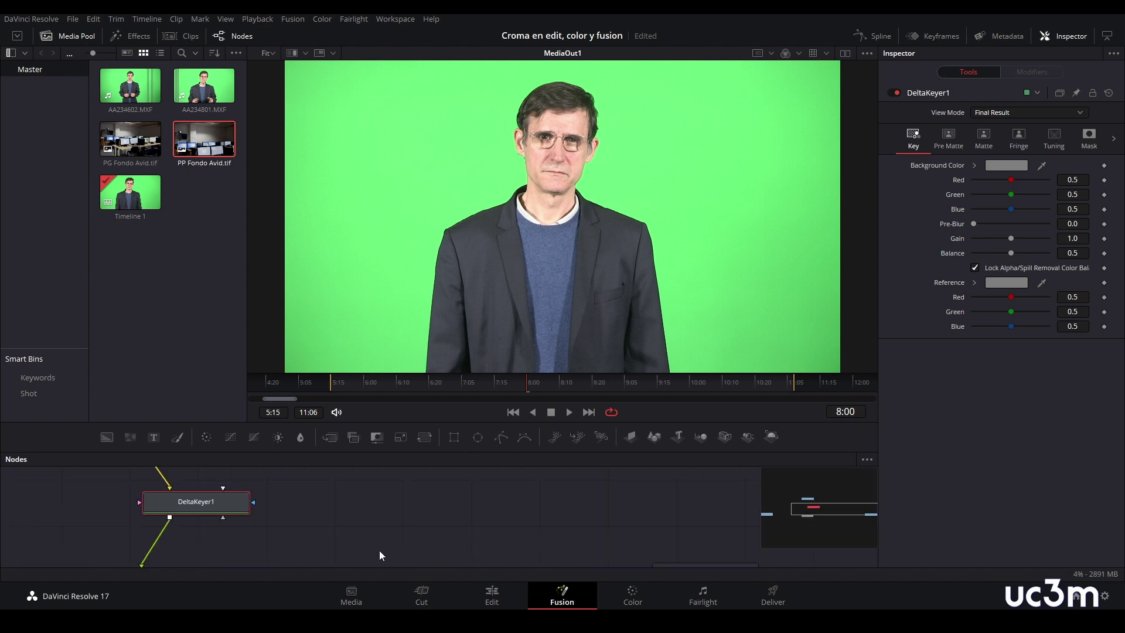
pyautogui.scroll(-2, 379, 550)
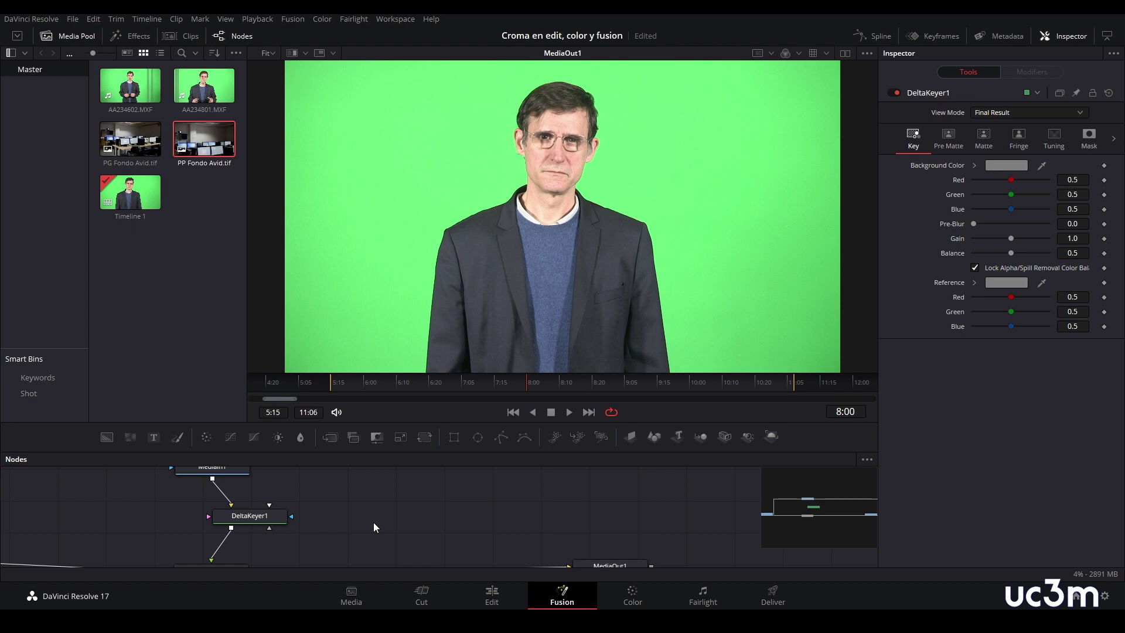
pyautogui.hotkey('ctrl', 's')
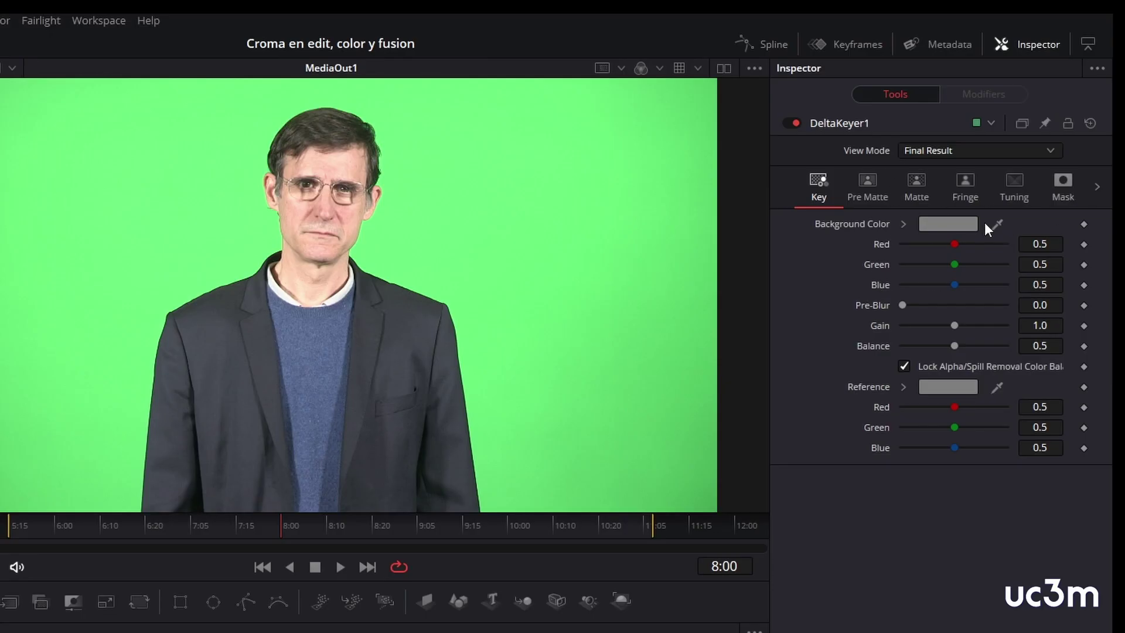
pyautogui.click(868, 185)
pyautogui.click(918, 182)
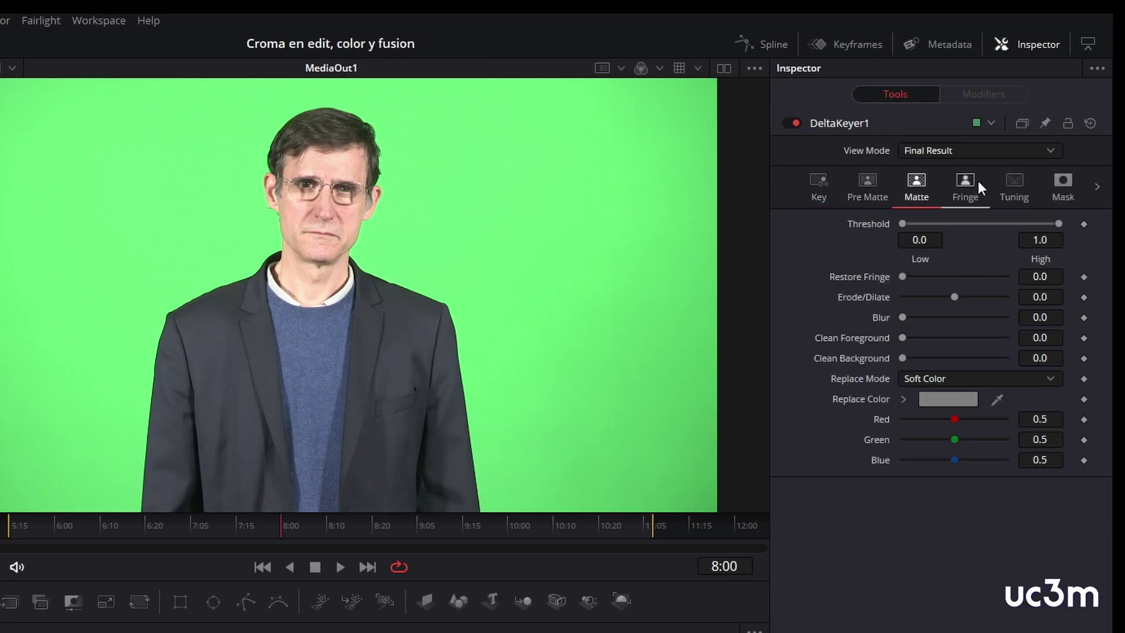
pyautogui.click(966, 182)
pyautogui.click(1003, 182)
pyautogui.click(1062, 186)
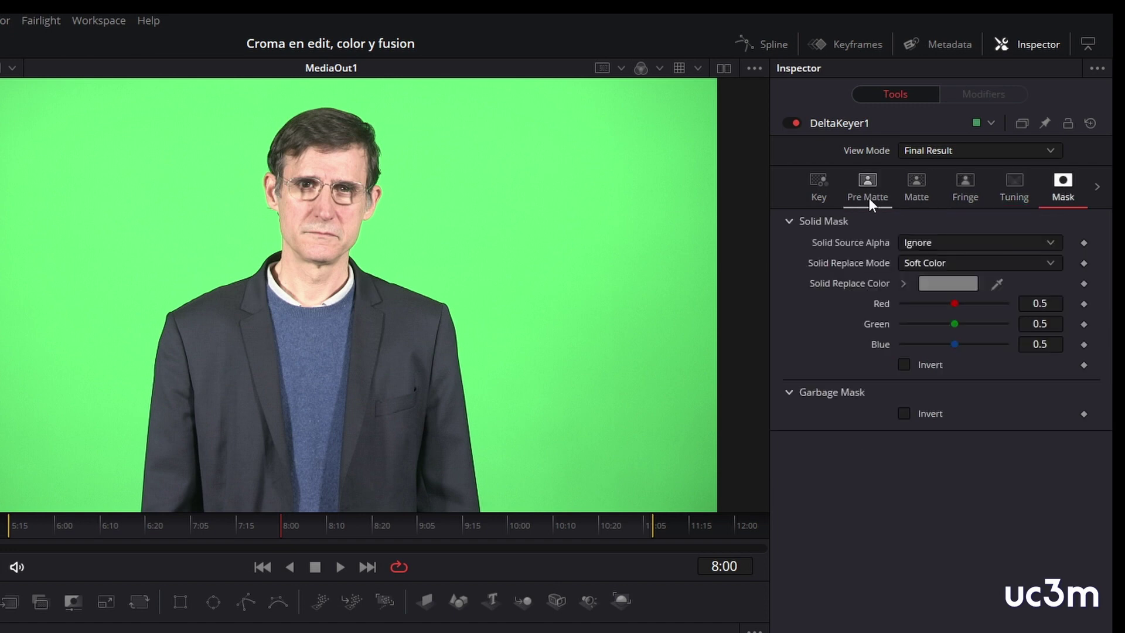
pyautogui.click(826, 191)
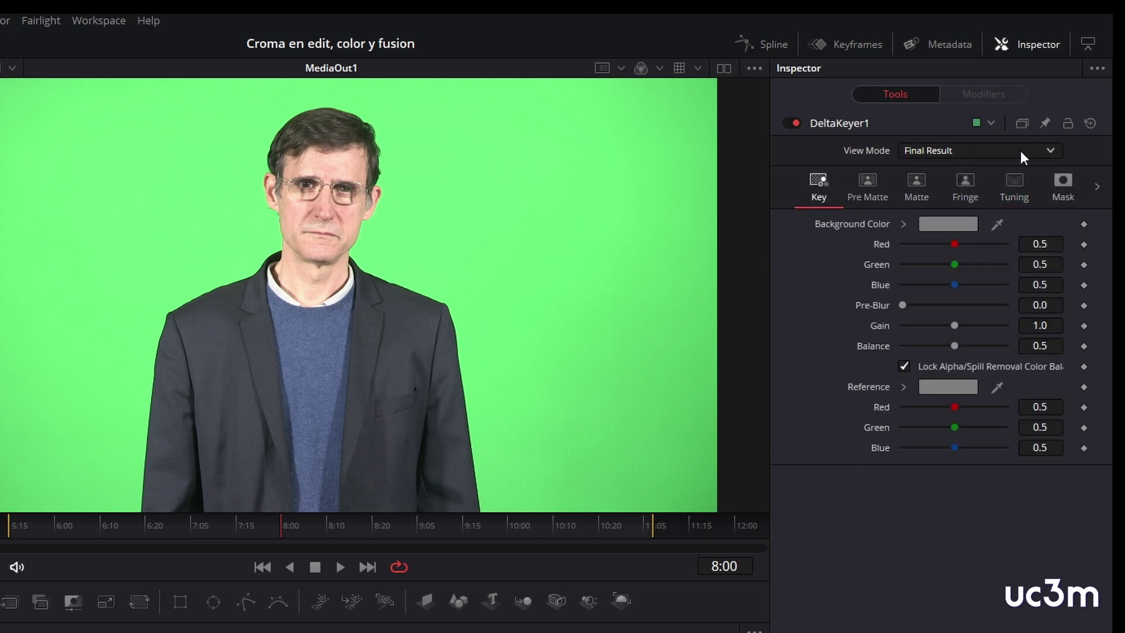
pyautogui.click(1053, 151)
pyautogui.click(950, 188)
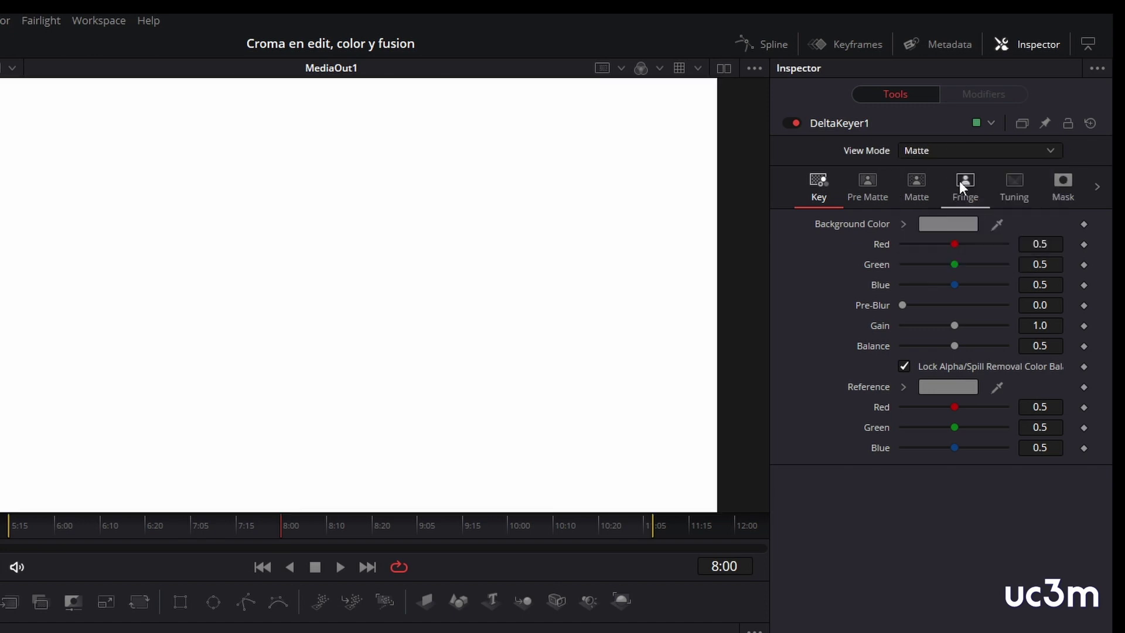
pyautogui.click(981, 150)
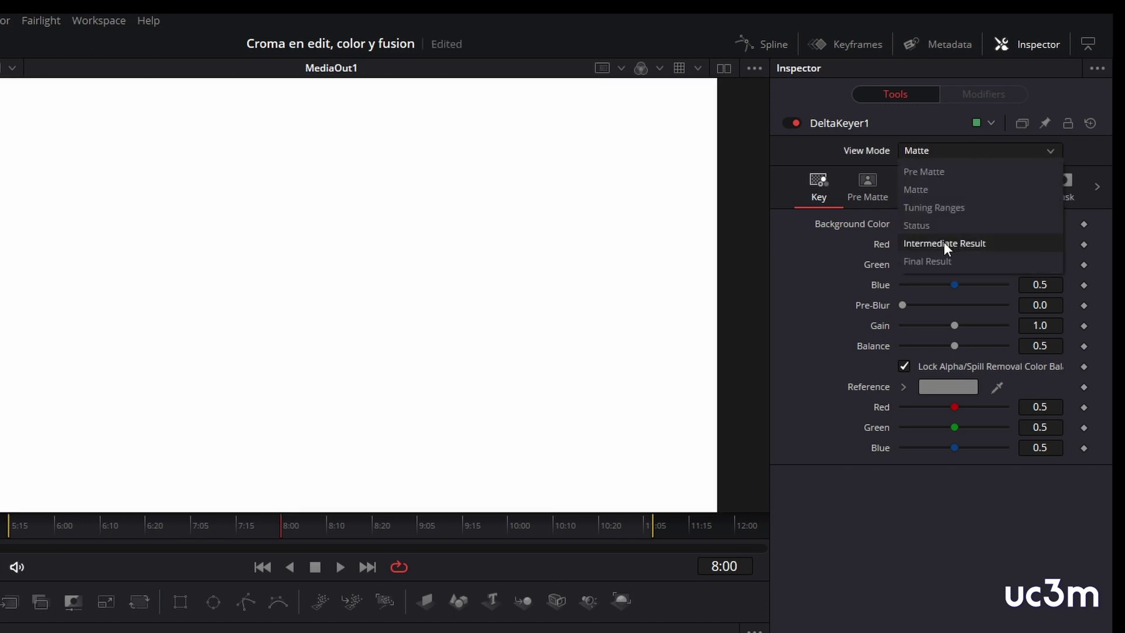
pyautogui.click(944, 262)
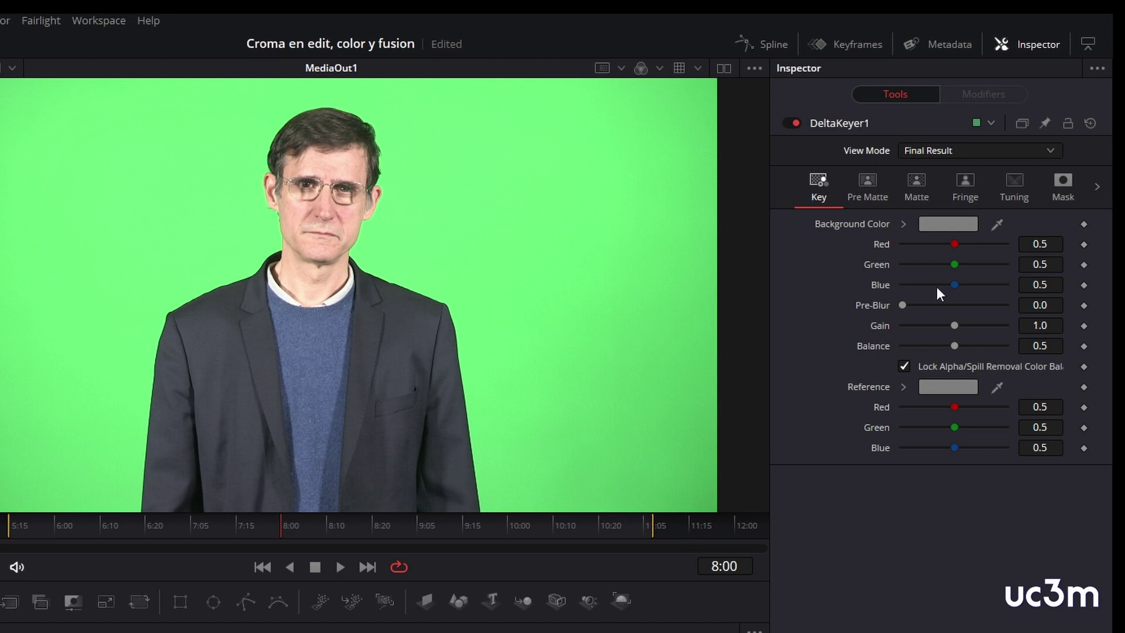
pyautogui.click(914, 185)
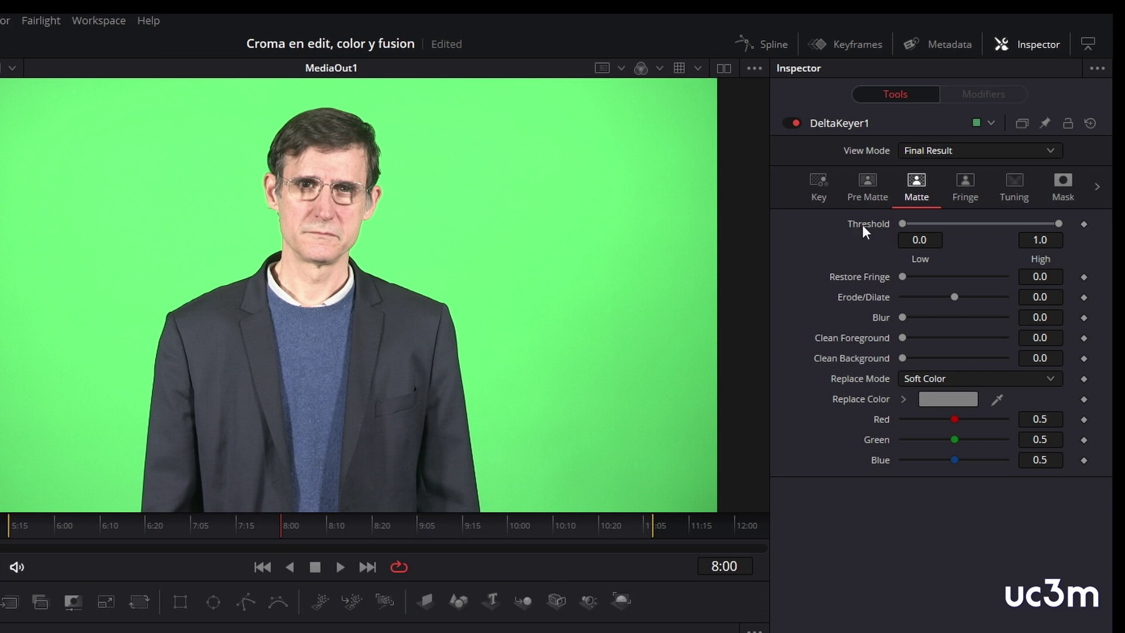
pyautogui.click(822, 197)
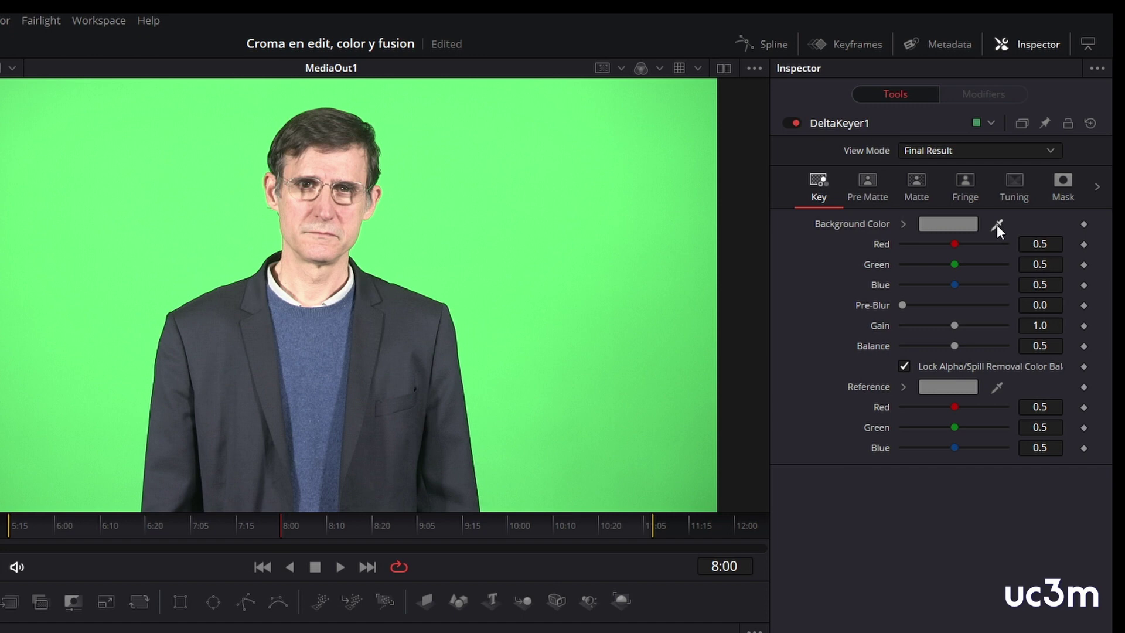
# - Sample the green screen (0.421371, 0.969211, 0.512348) as DeltaKeyer1's background colour and inspect the edges close up
pyautogui.moveTo(997, 224)
pyautogui.mouseDown()
pyautogui.moveTo(545, 279)
pyautogui.moveTo(444, 253)
pyautogui.mouseUp()
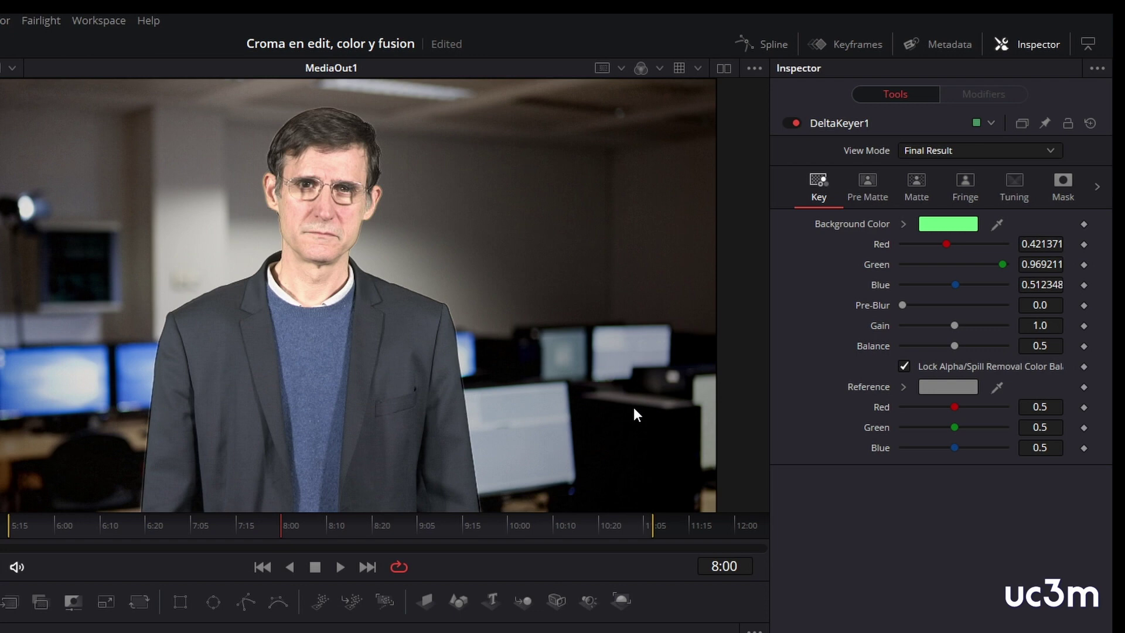
pyautogui.scroll(3, 420, 361)
pyautogui.scroll(2, 420, 352)
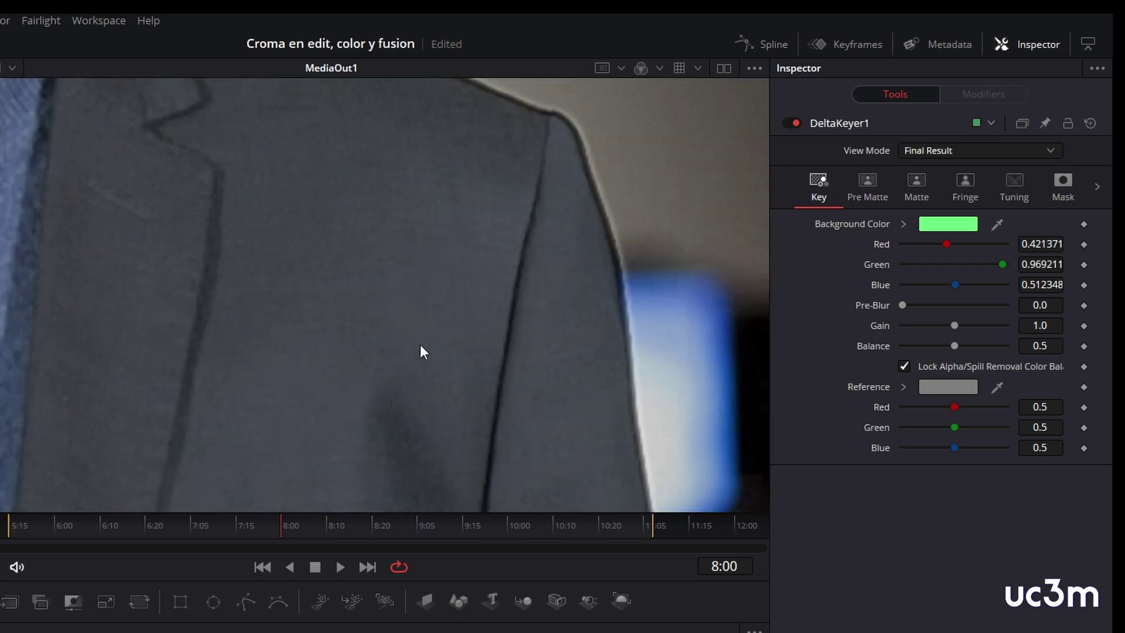
pyautogui.scroll(-2, 420, 352)
pyautogui.moveTo(324, 182)
pyautogui.mouseDown()
pyautogui.moveTo(460, 455)
pyautogui.moveTo(442, 371)
pyautogui.mouseUp()
pyautogui.scroll(-2, 437, 345)
pyautogui.scroll(-2, 443, 342)
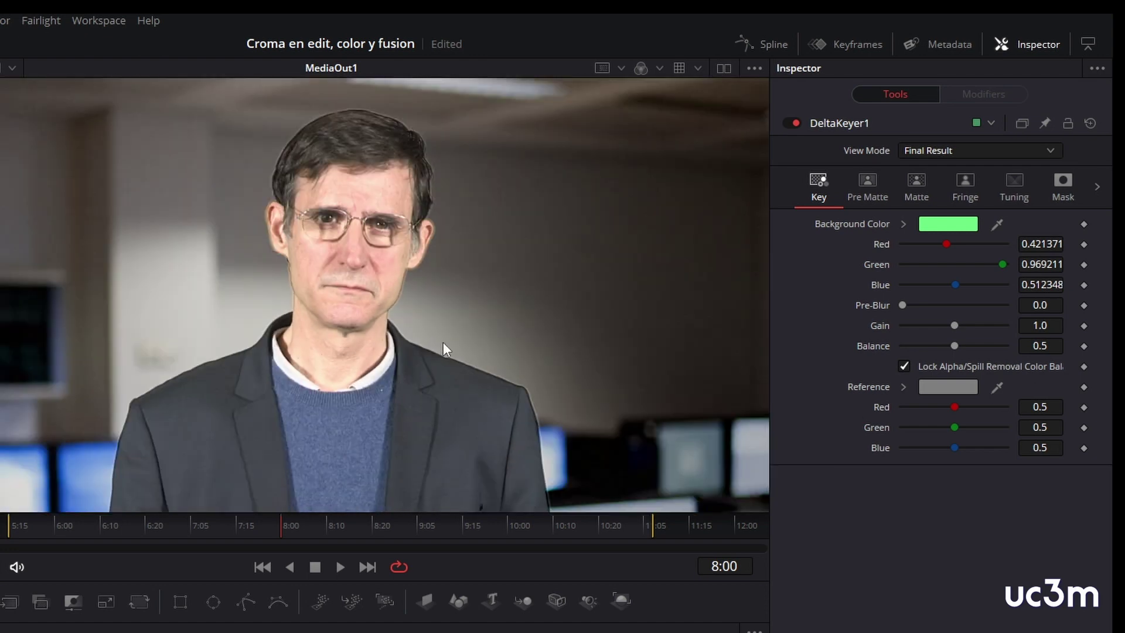
pyautogui.scroll(-2, 519, 343)
pyautogui.scroll(-1, 501, 312)
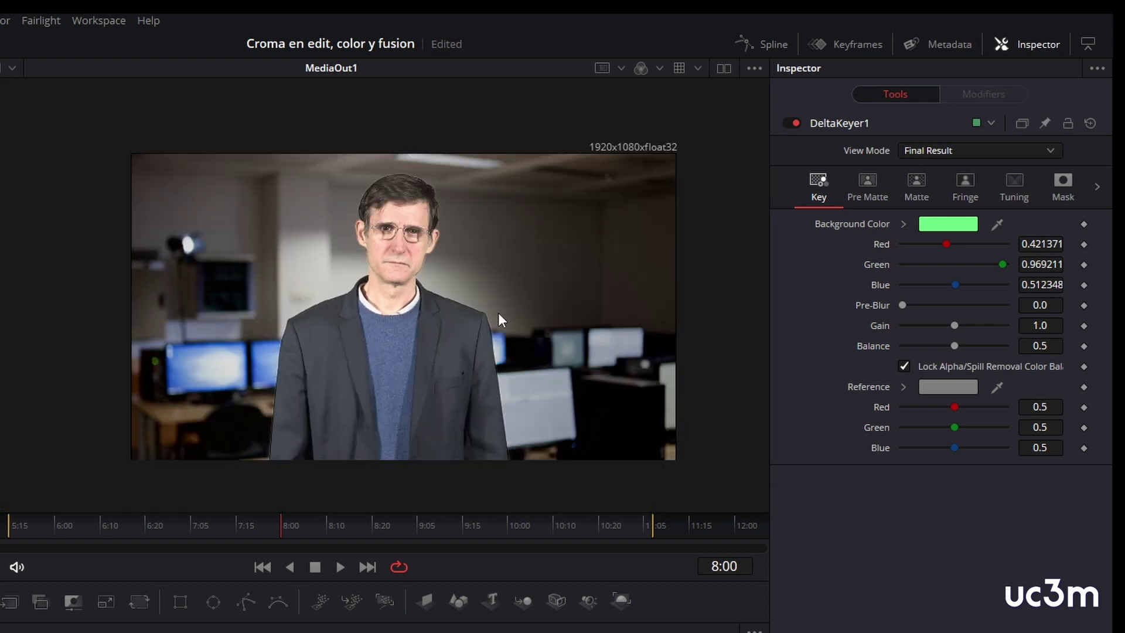
pyautogui.moveTo(516, 331); pyautogui.dragTo(443, 322)
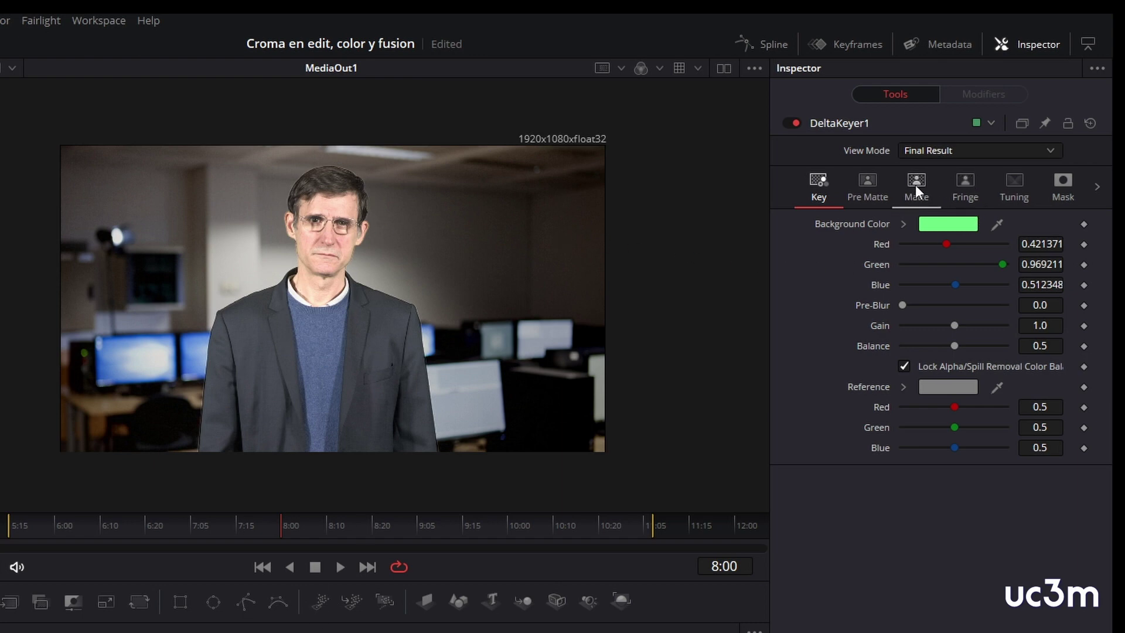
pyautogui.click(972, 147)
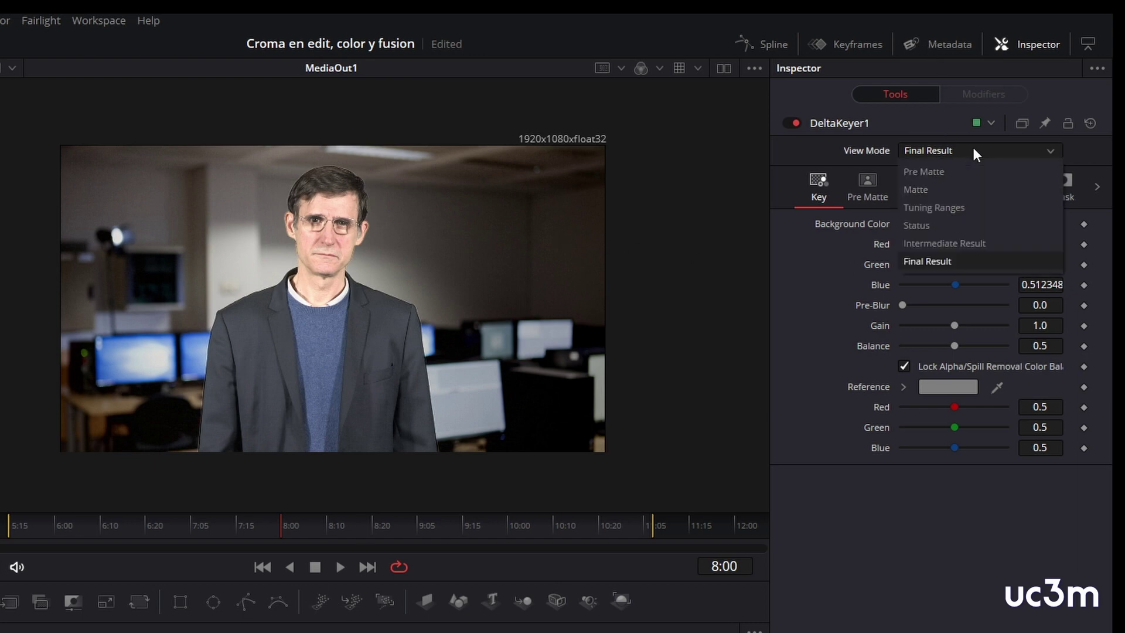
# - In Matte view, set Threshold Low to 0.117 and High to 0.933, then save the project
pyautogui.click(936, 192)
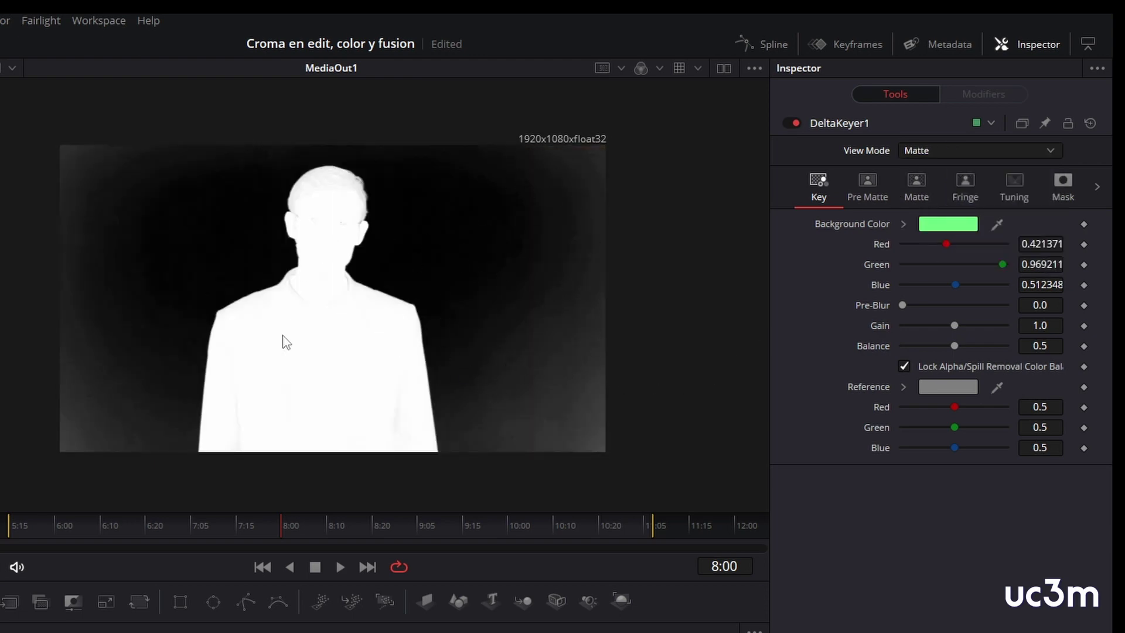
pyautogui.click(918, 187)
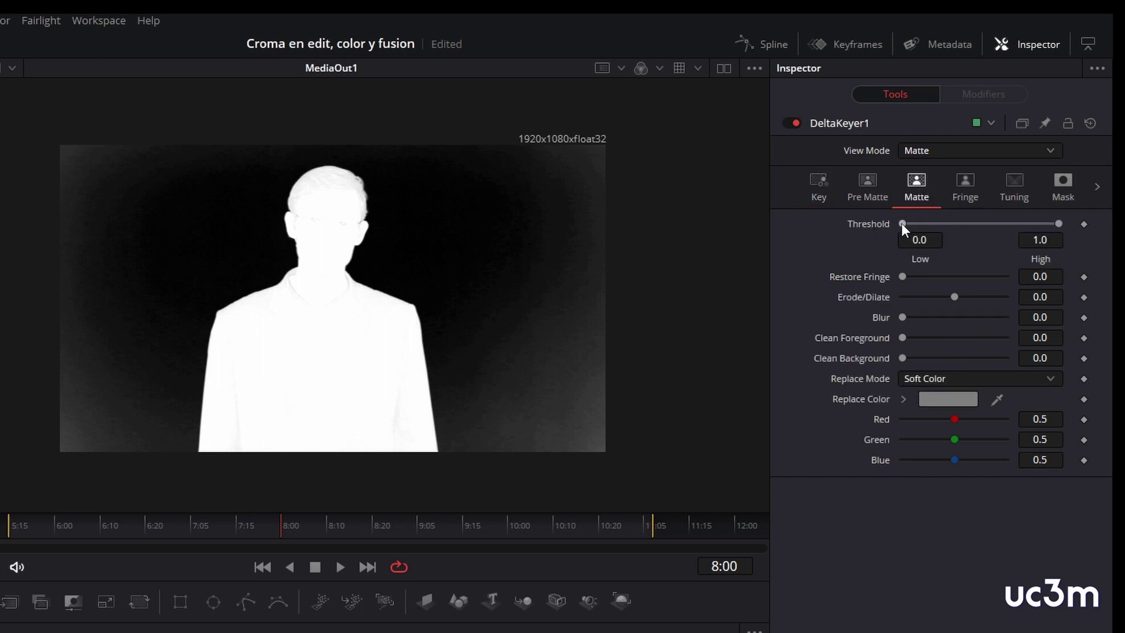
pyautogui.moveTo(901, 222)
pyautogui.mouseDown()
pyautogui.moveTo(938, 224)
pyautogui.moveTo(898, 226)
pyautogui.mouseUp()
pyautogui.moveTo(1060, 223); pyautogui.dragTo(1063, 224)
pyautogui.moveTo(903, 223); pyautogui.dragTo(924, 223)
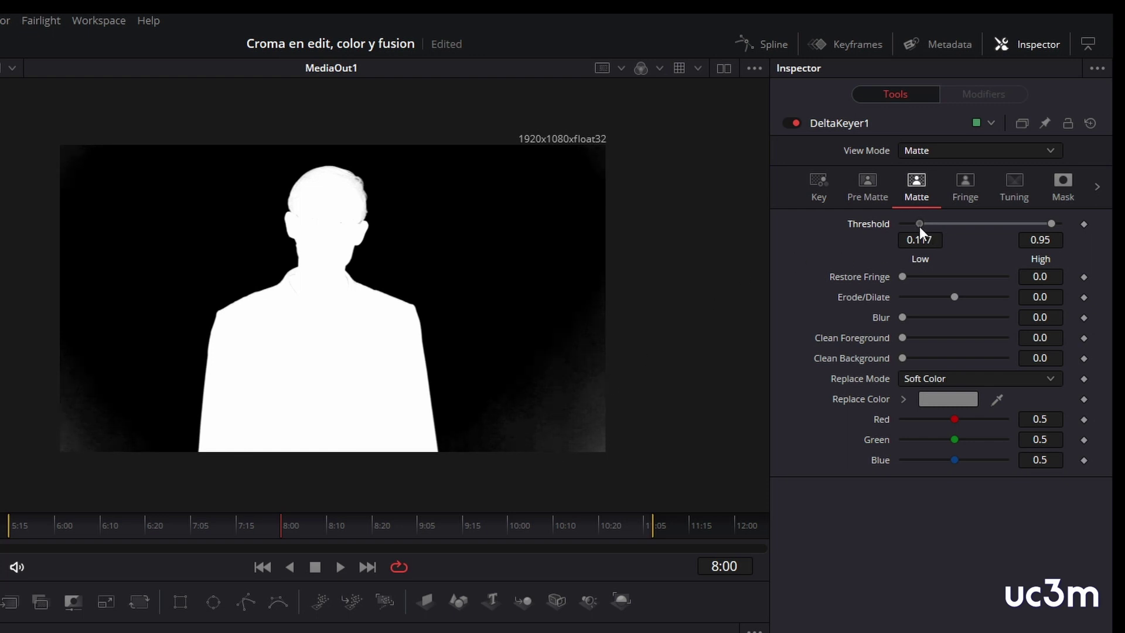
pyautogui.moveTo(919, 227); pyautogui.dragTo(919, 226)
pyautogui.hotkey('ctrl', 's')
# - Add slight Clean Background and Clean Foreground (0.00079), then return to the Final Result view
pyautogui.moveTo(904, 359); pyautogui.dragTo(909, 370)
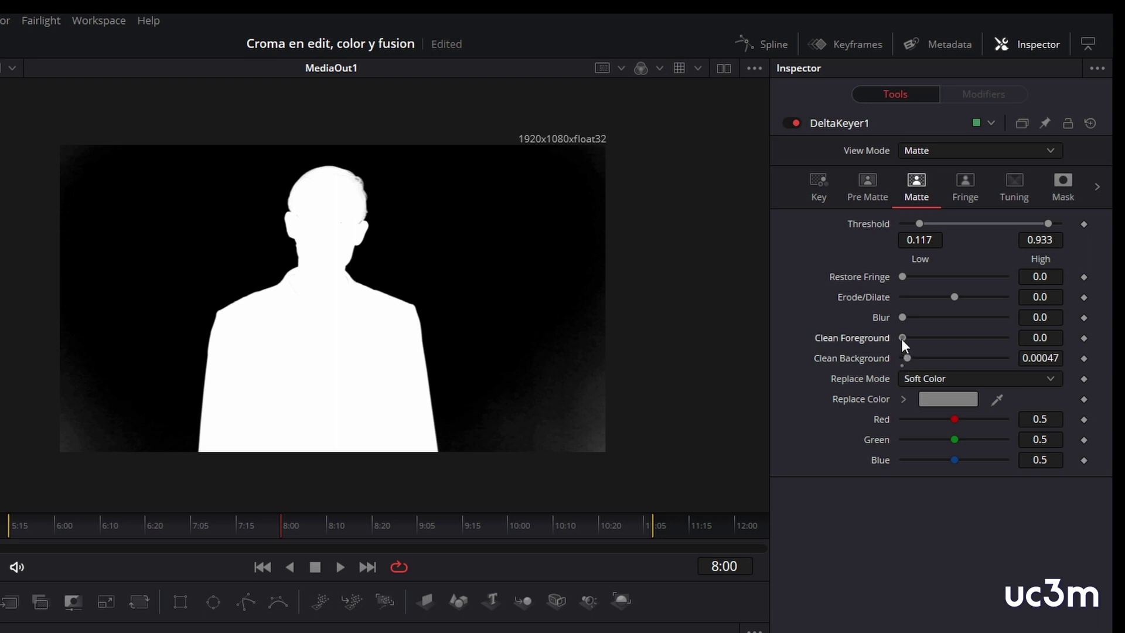
pyautogui.moveTo(902, 338); pyautogui.dragTo(911, 340)
pyautogui.click(958, 150)
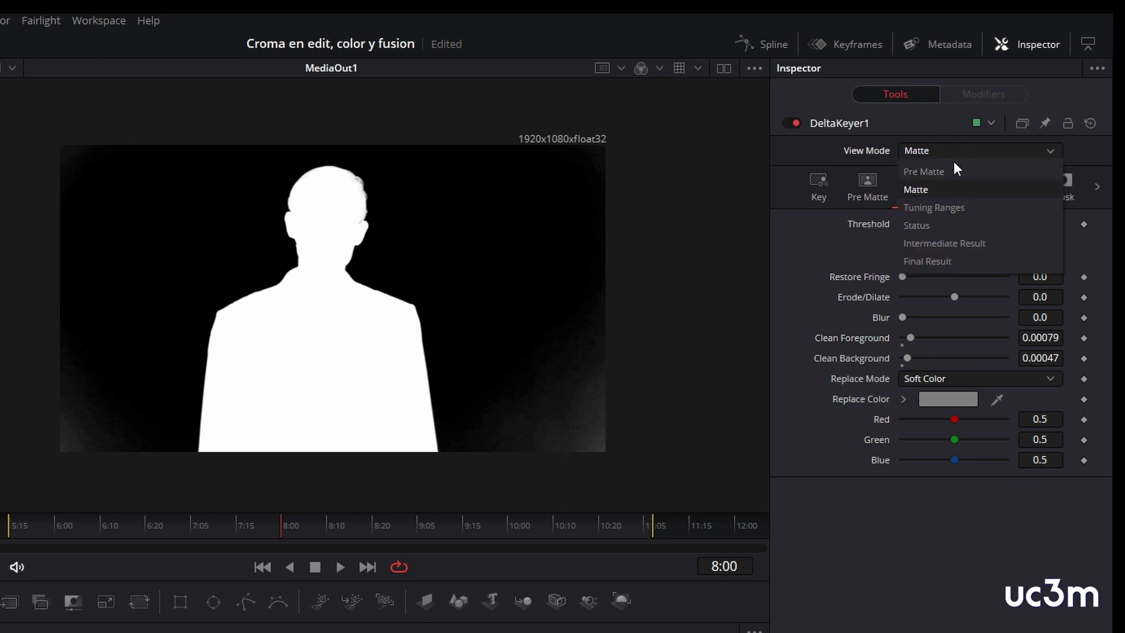
pyautogui.click(939, 261)
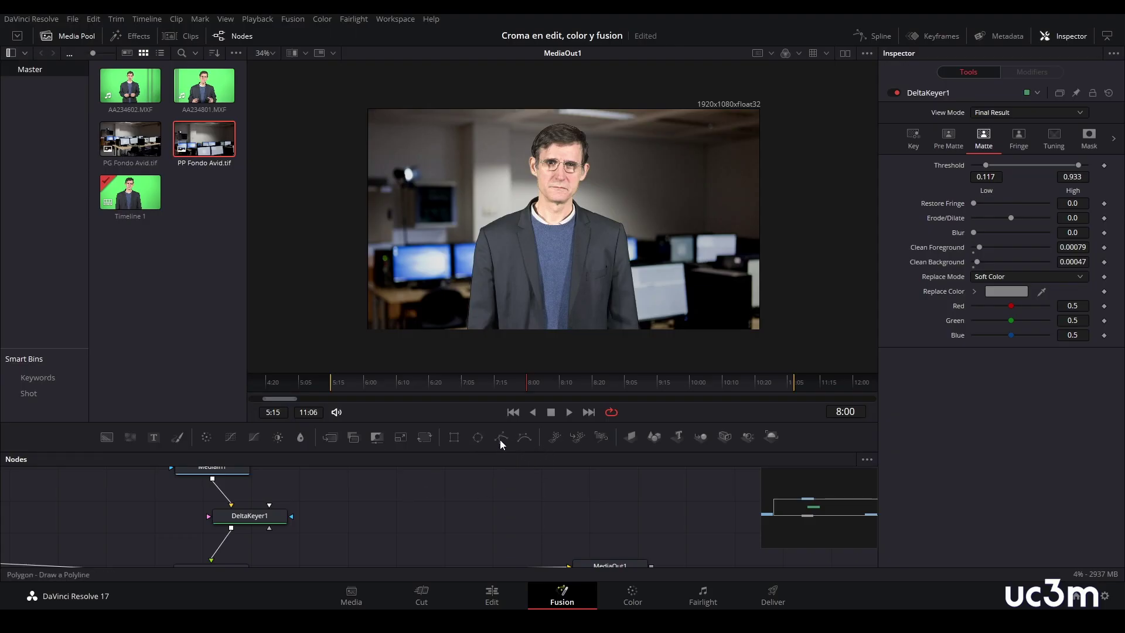
# - Draw a closed polygon mask around the presenter, curving it above the head and at lower right
pyautogui.click(500, 440)
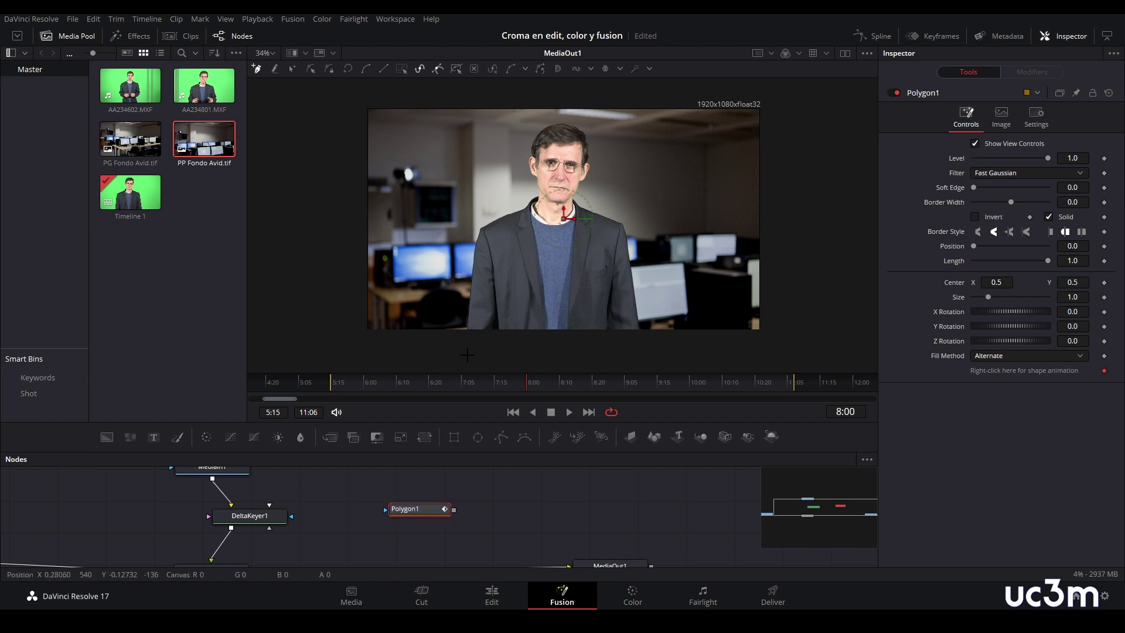
pyautogui.moveTo(440, 345); pyautogui.dragTo(480, 345)
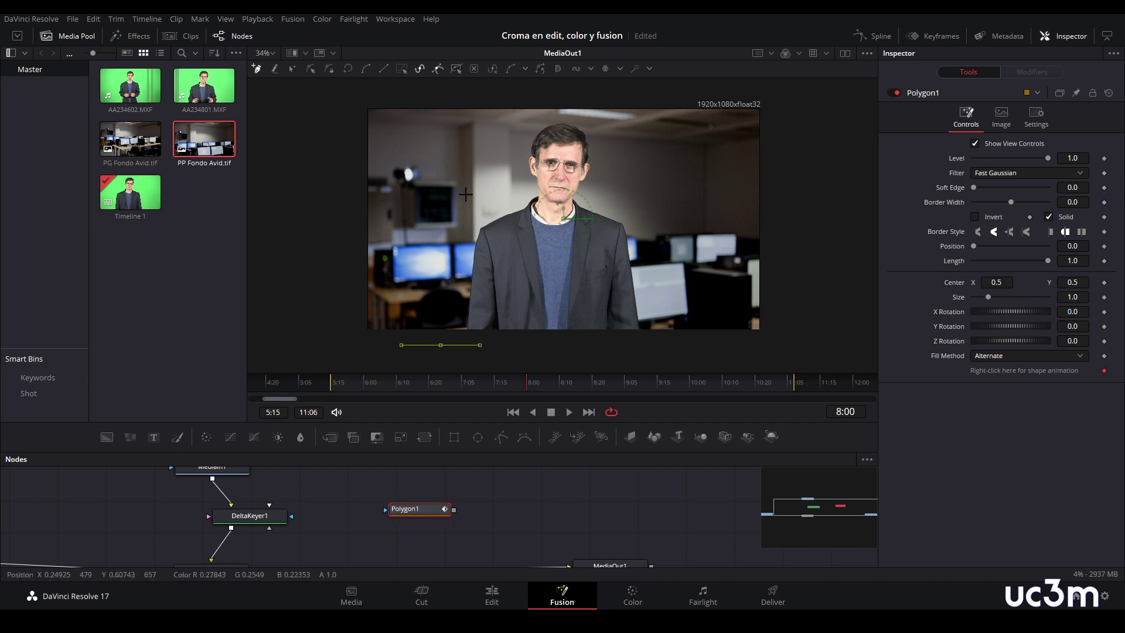
pyautogui.click(454, 204)
pyautogui.moveTo(551, 112); pyautogui.dragTo(614, 114)
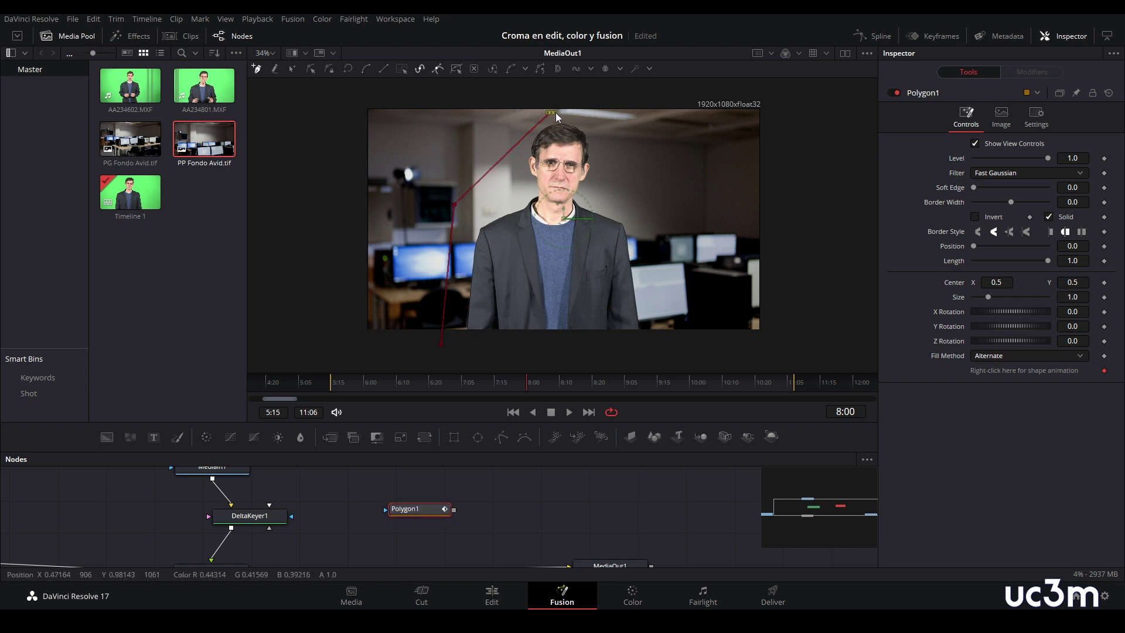
pyautogui.click(638, 168)
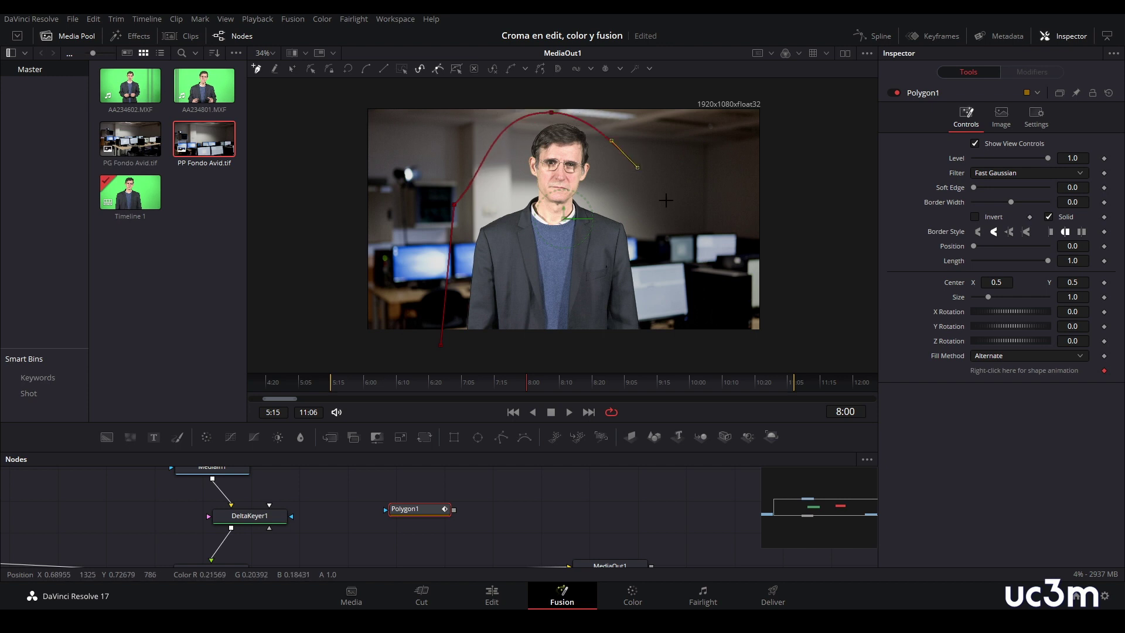
pyautogui.moveTo(659, 287); pyautogui.dragTo(669, 347)
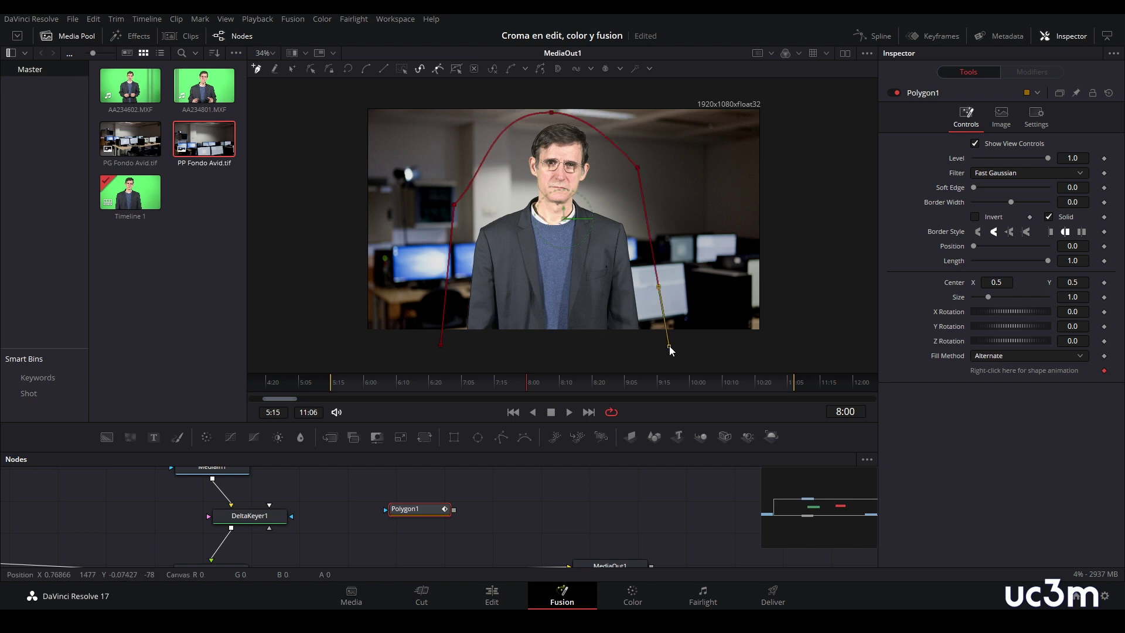
pyautogui.click(441, 345)
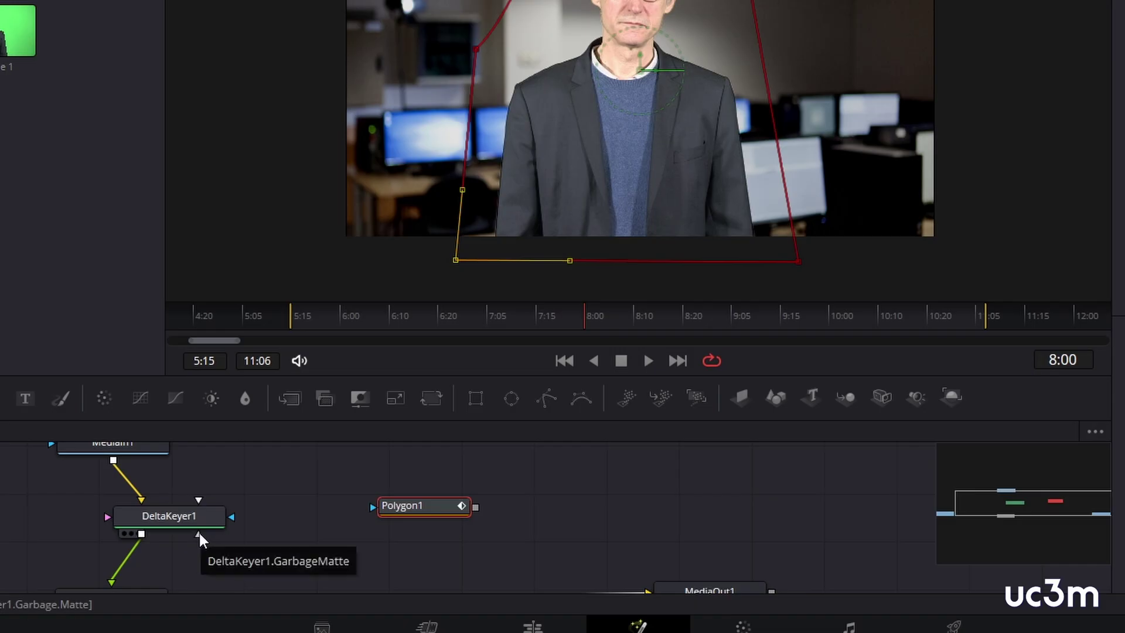
# - Connect Polygon1 to DeltaKeyer1's Garbage Matte input, invert it and set Soft Edge to 0.022
pyautogui.moveTo(475, 507); pyautogui.dragTo(200, 535)
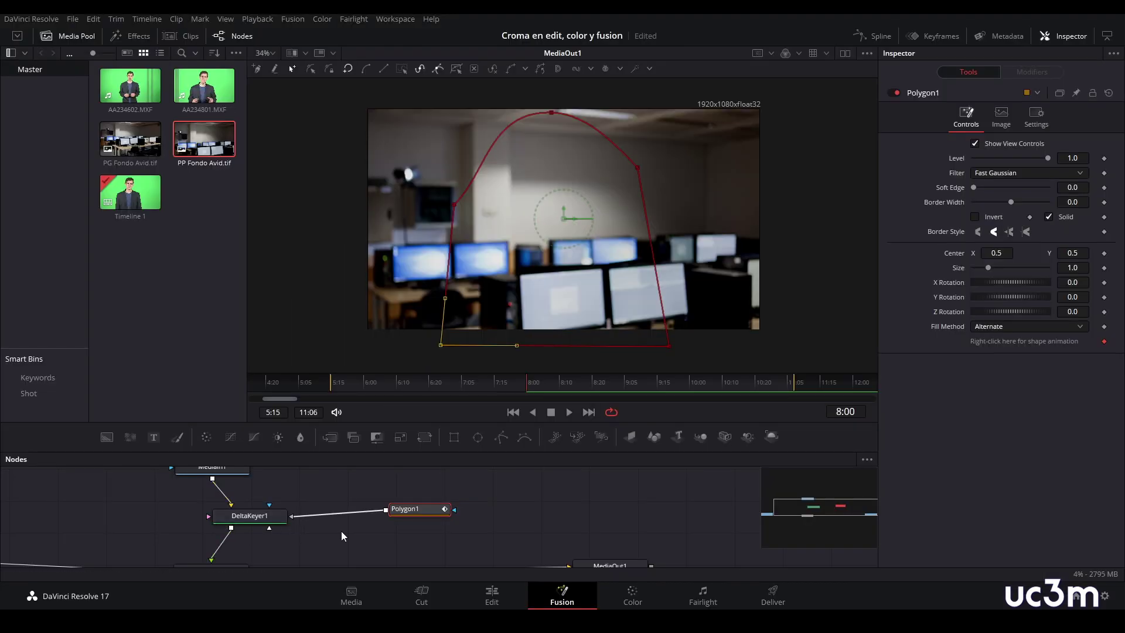
pyautogui.click(975, 217)
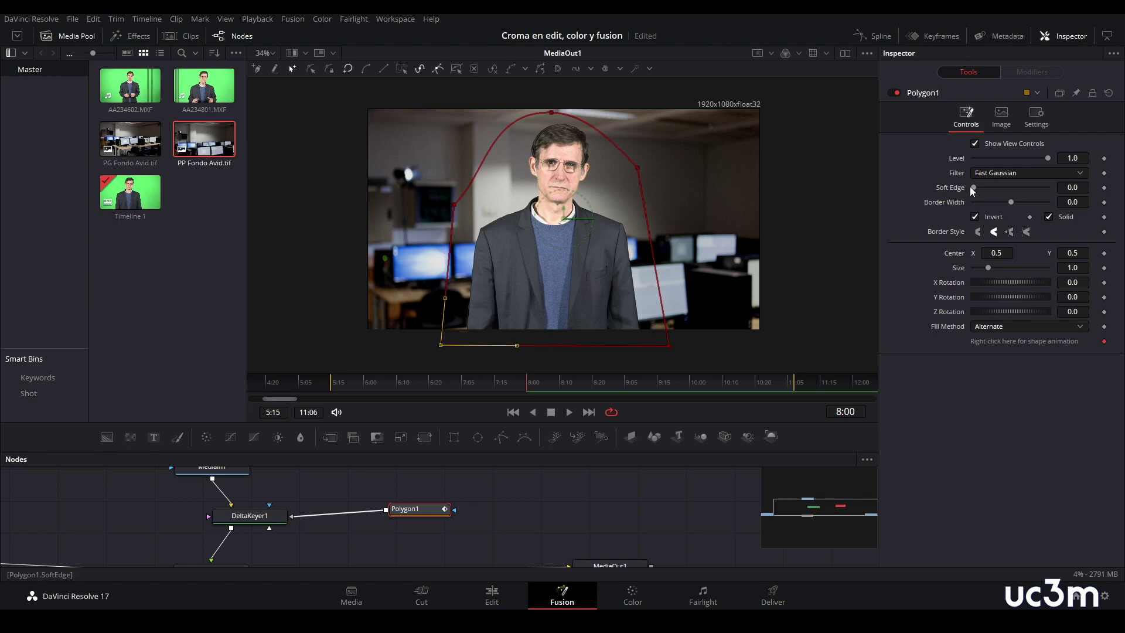
pyautogui.moveTo(974, 187); pyautogui.dragTo(981, 188)
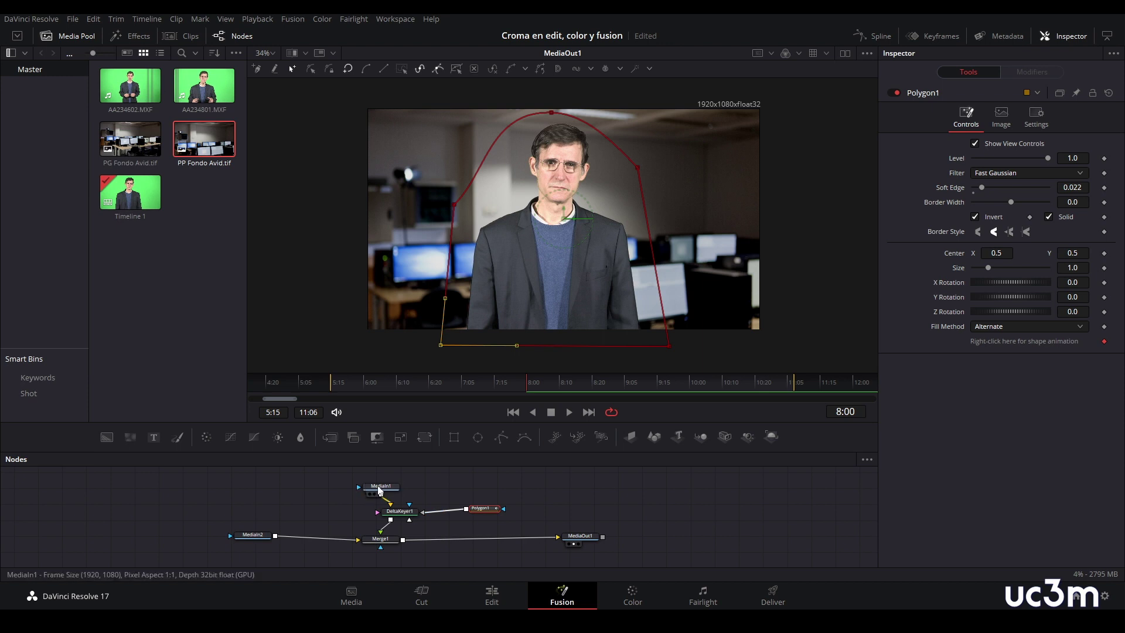
pyautogui.moveTo(378, 490)
pyautogui.mouseDown()
pyautogui.moveTo(391, 485)
pyautogui.moveTo(384, 513)
pyautogui.mouseUp()
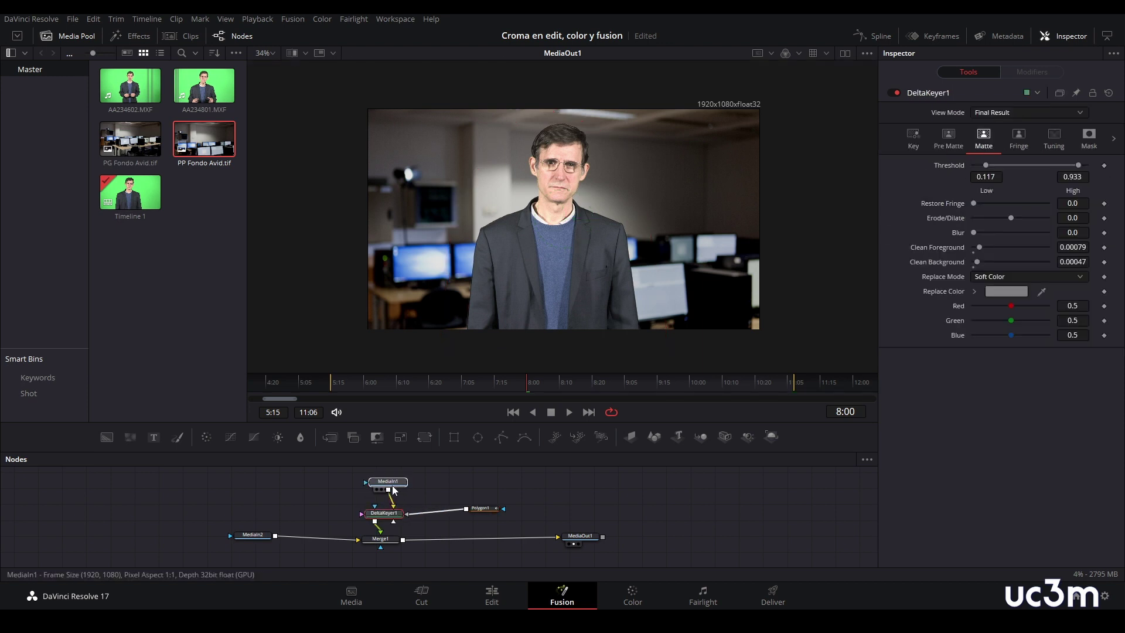
# - Reposition the MediaIn2 and MediaOut1 nodes to tidy the graph
pyautogui.click(251, 535)
pyautogui.moveTo(215, 551); pyautogui.dragTo(216, 559)
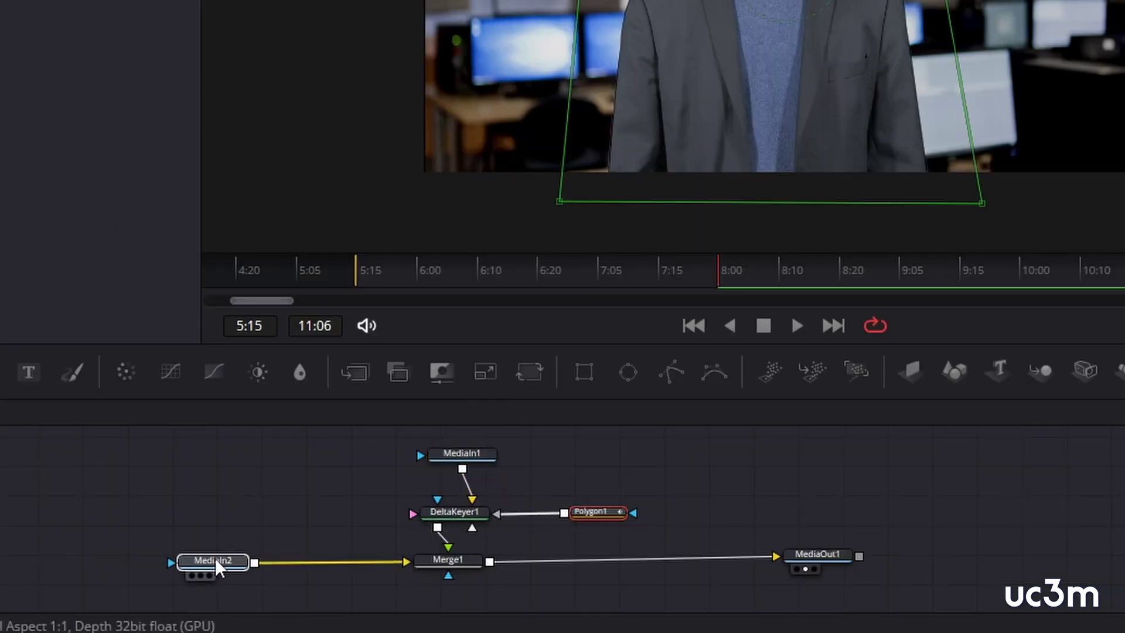
pyautogui.moveTo(825, 557); pyautogui.dragTo(817, 556)
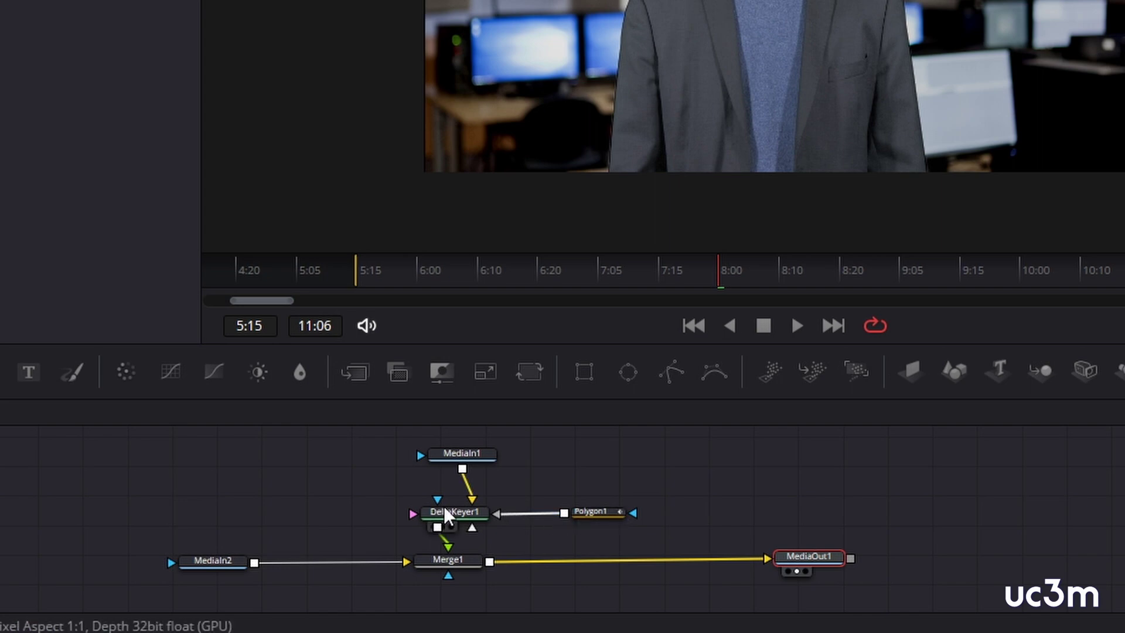
pyautogui.click(981, 510)
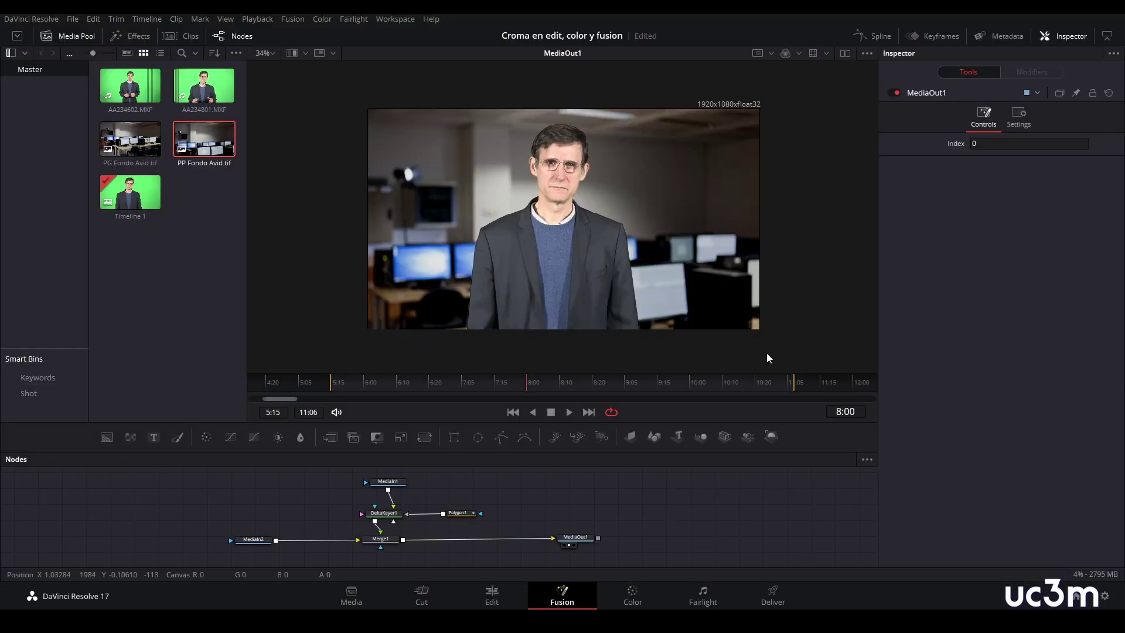
# - Set the viewer zoom to Fit, then review the keyed clip on the Edit page timeline
pyautogui.click(273, 54)
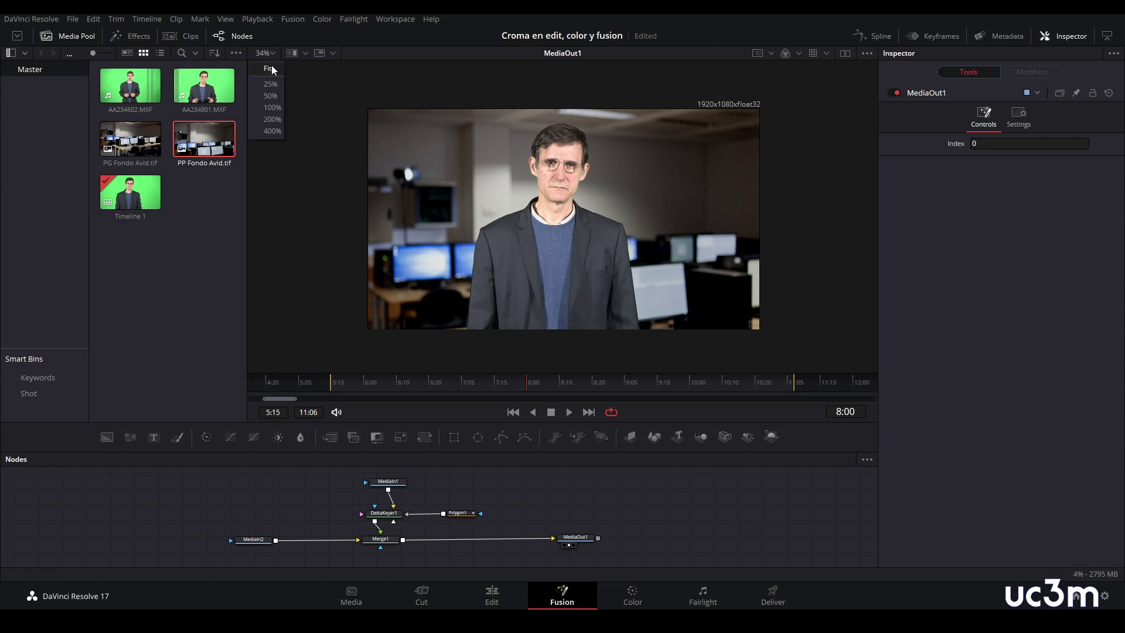
pyautogui.click(267, 69)
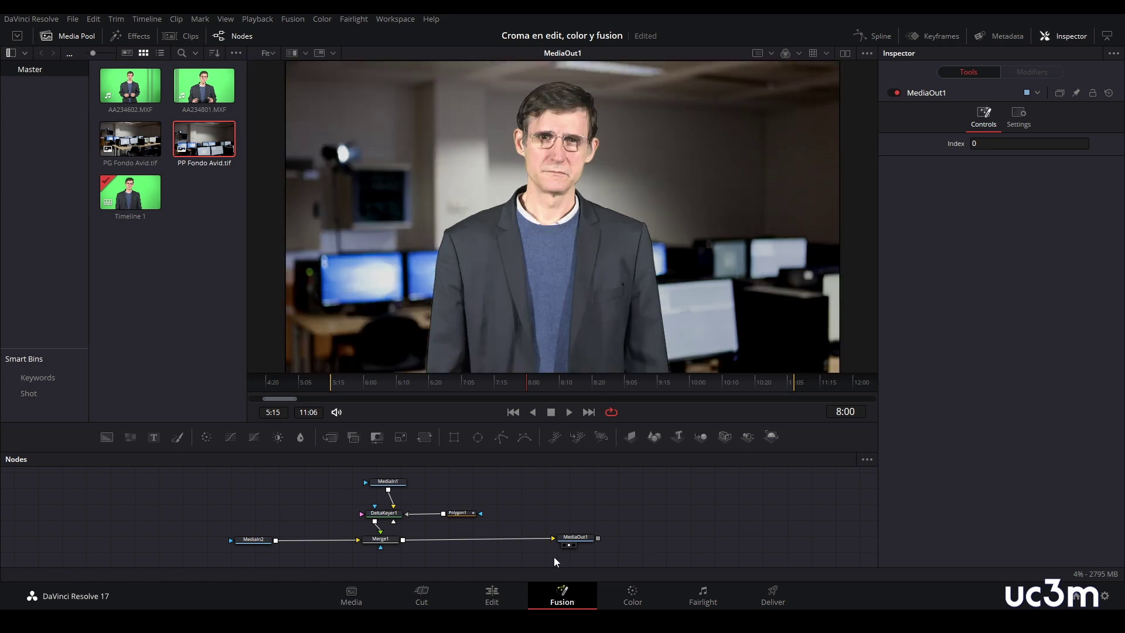
pyautogui.click(492, 593)
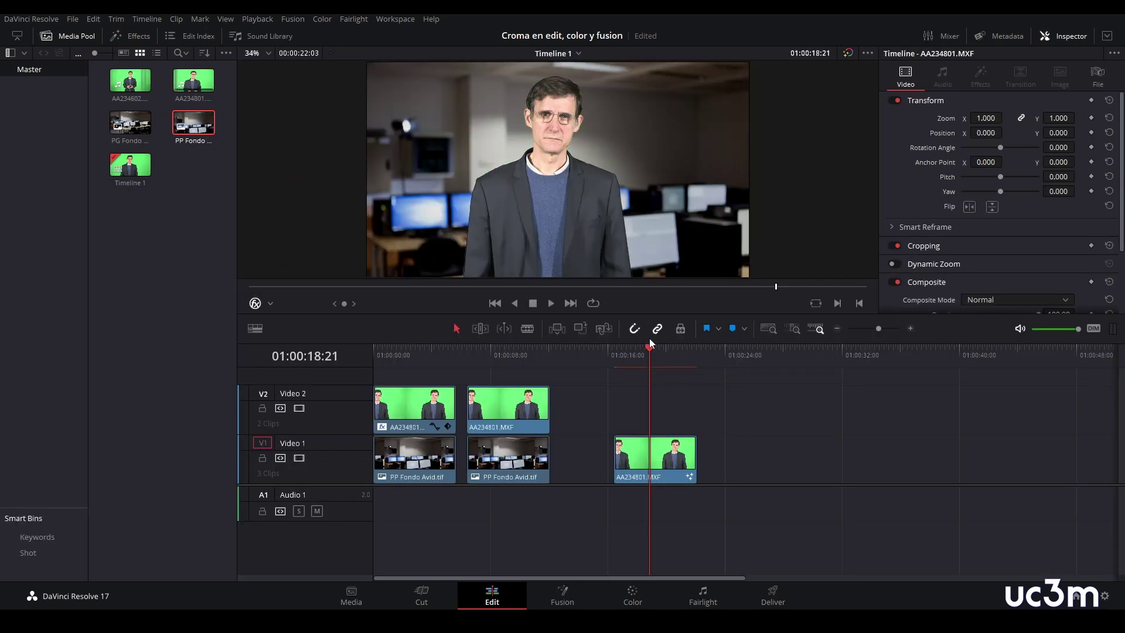
pyautogui.moveTo(650, 348); pyautogui.dragTo(652, 350)
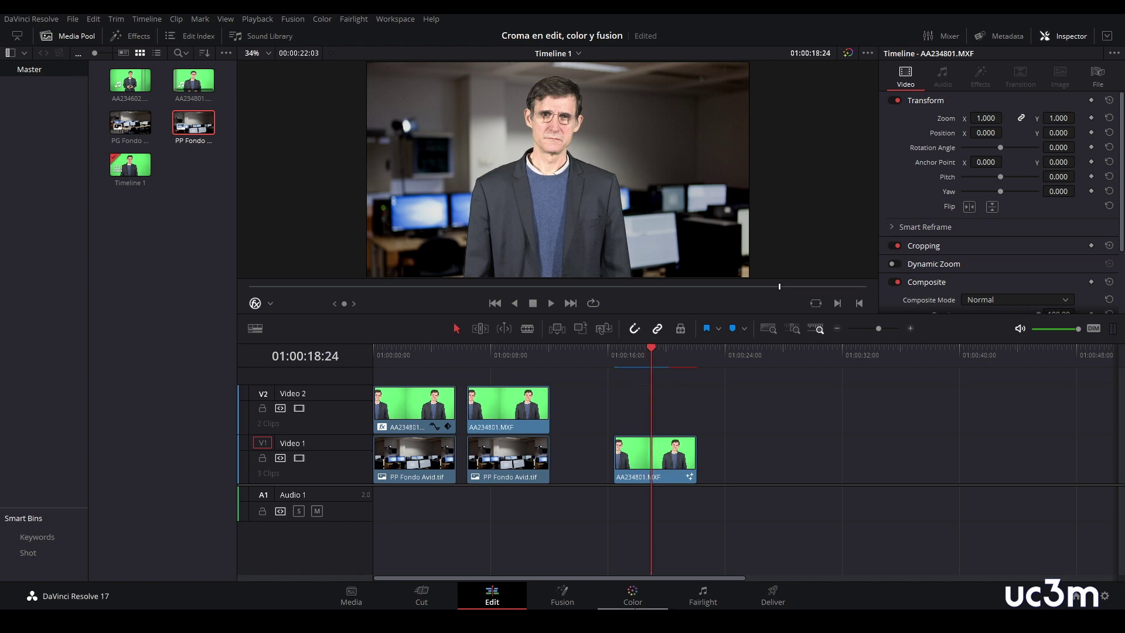
# - On the Color page, lower a Custom curve point, set Sat to 42.40 and Mid/Detail to -10.50
pyautogui.click(631, 595)
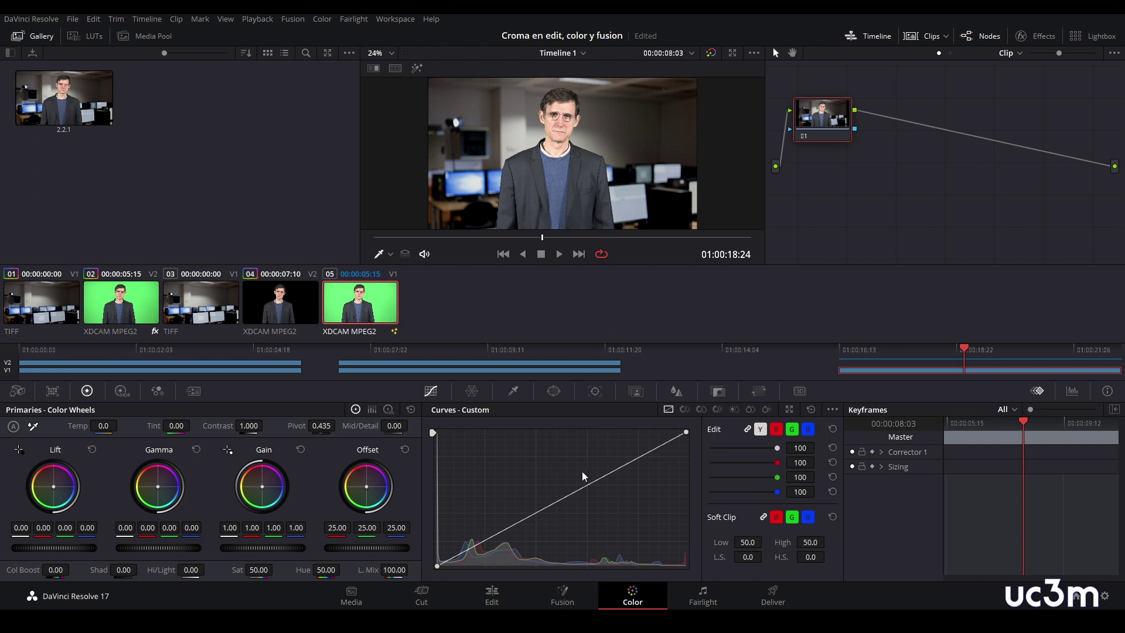
pyautogui.click(572, 492)
pyautogui.moveTo(573, 493); pyautogui.dragTo(579, 499)
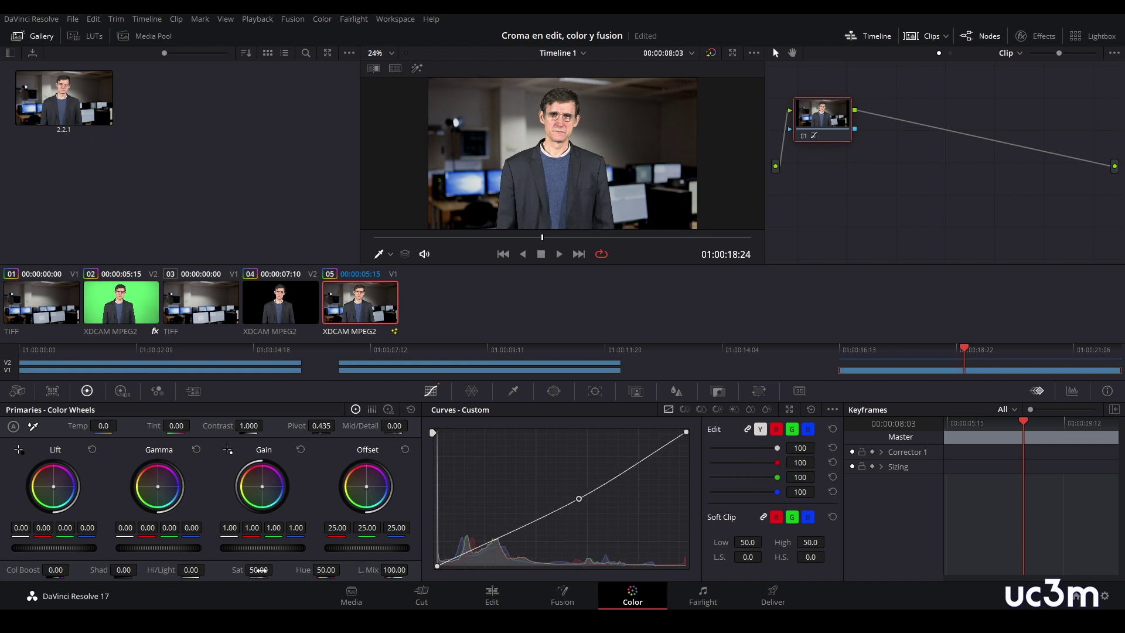
pyautogui.moveTo(259, 569); pyautogui.dragTo(249, 570)
pyautogui.moveTo(276, 570); pyautogui.dragTo(273, 570)
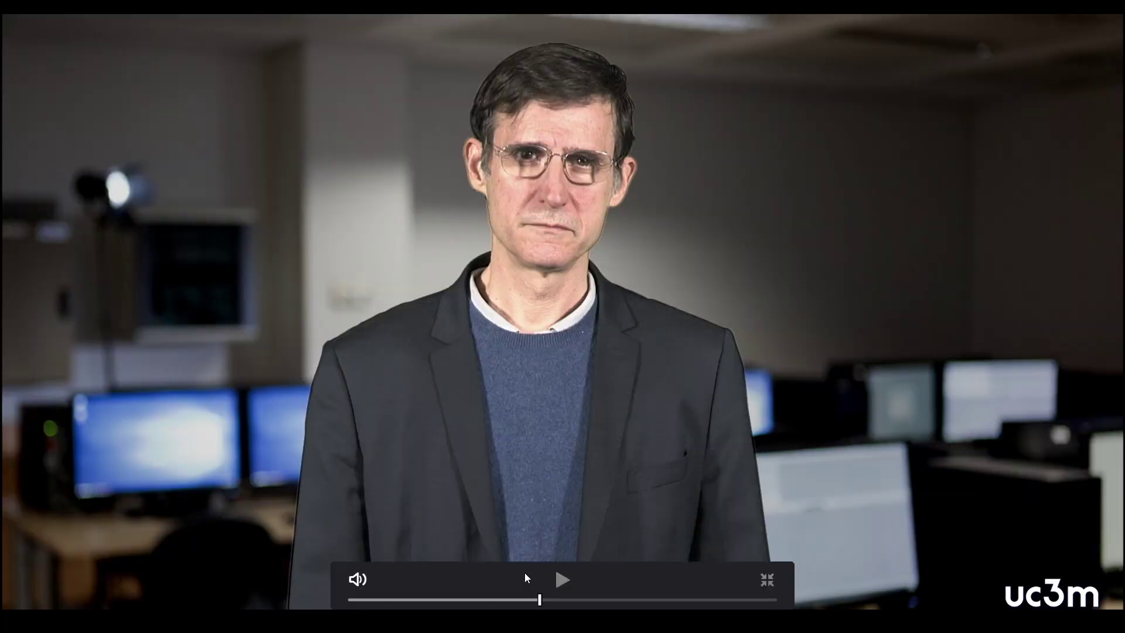
pyautogui.press('Escape')
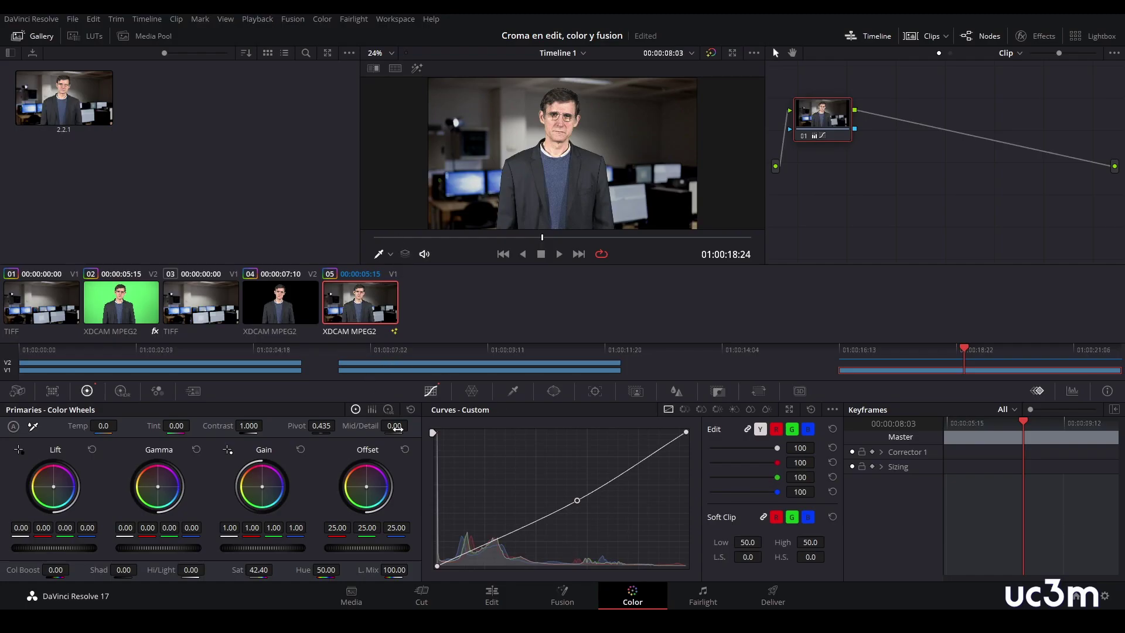
pyautogui.moveTo(395, 426); pyautogui.dragTo(375, 426)
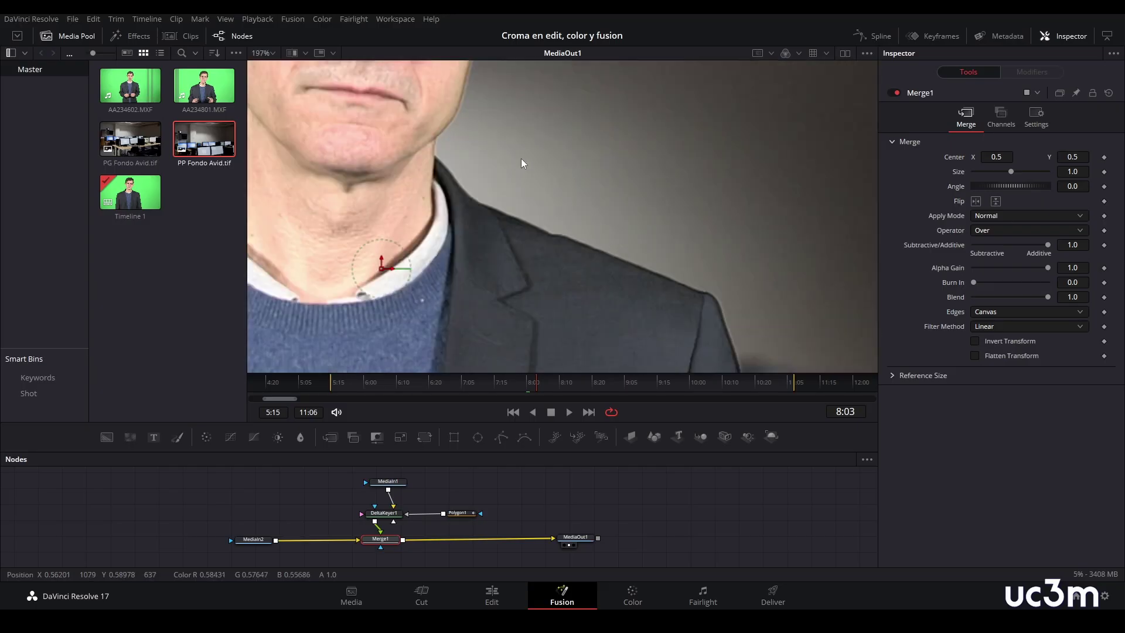
# - Set DeltaKeyer1's Erode/Dilate to -0.0013, Blur 0.0011, Restore Fringe 0.00031, then fit the viewer
pyautogui.moveTo(483, 132)
pyautogui.mouseDown()
pyautogui.moveTo(540, 213)
pyautogui.moveTo(532, 245)
pyautogui.mouseUp()
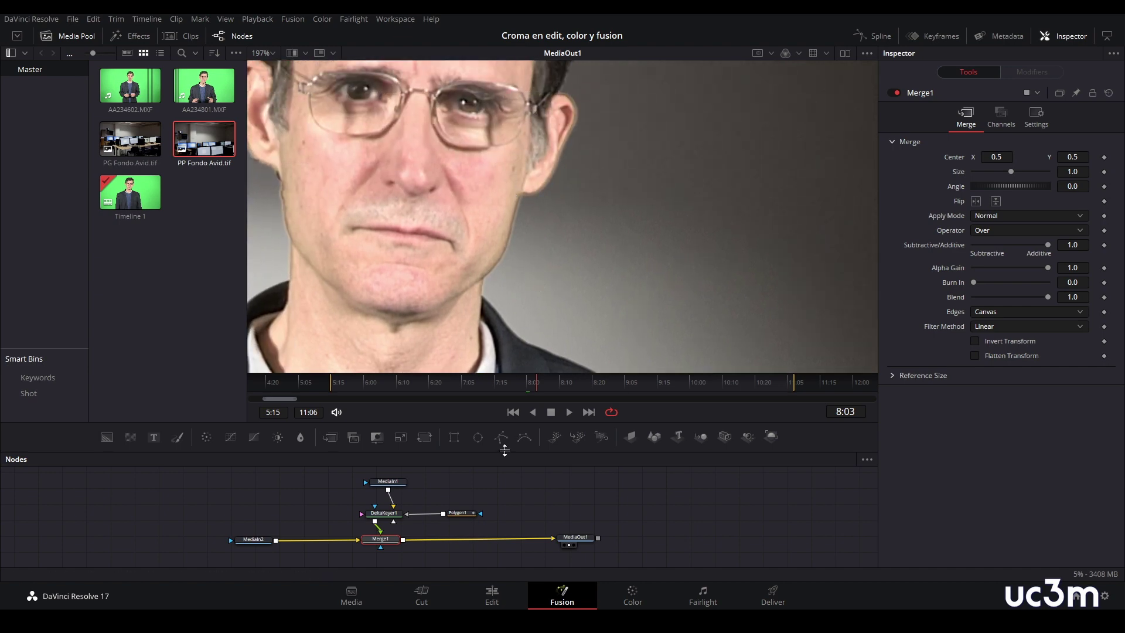
pyautogui.click(394, 517)
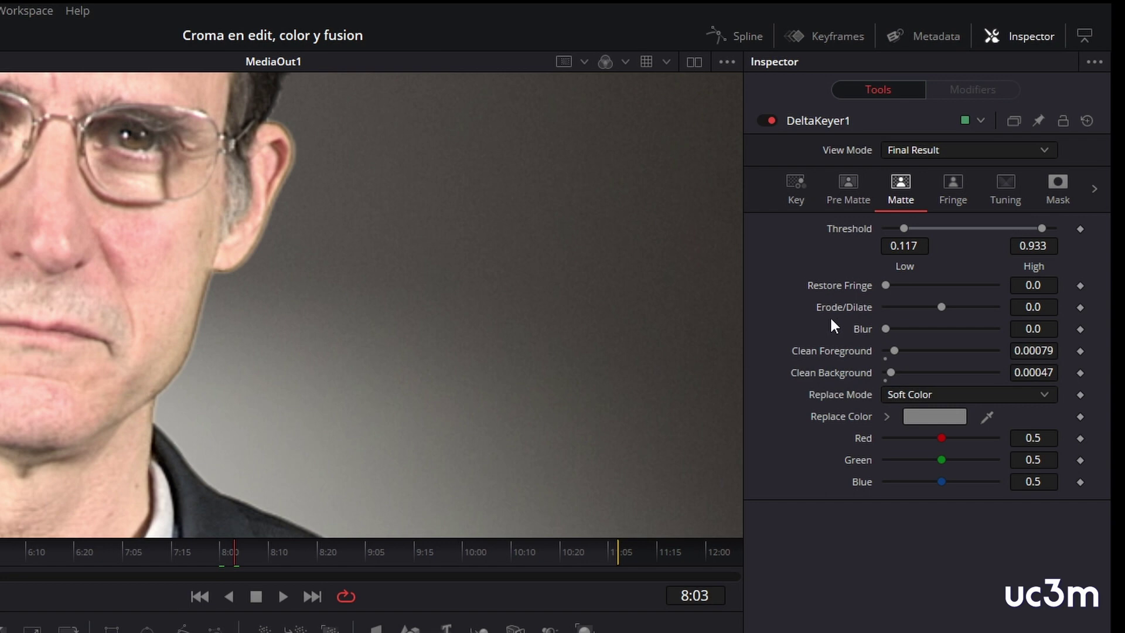
pyautogui.moveTo(941, 308)
pyautogui.mouseDown()
pyautogui.moveTo(961, 310)
pyautogui.moveTo(939, 315)
pyautogui.mouseUp()
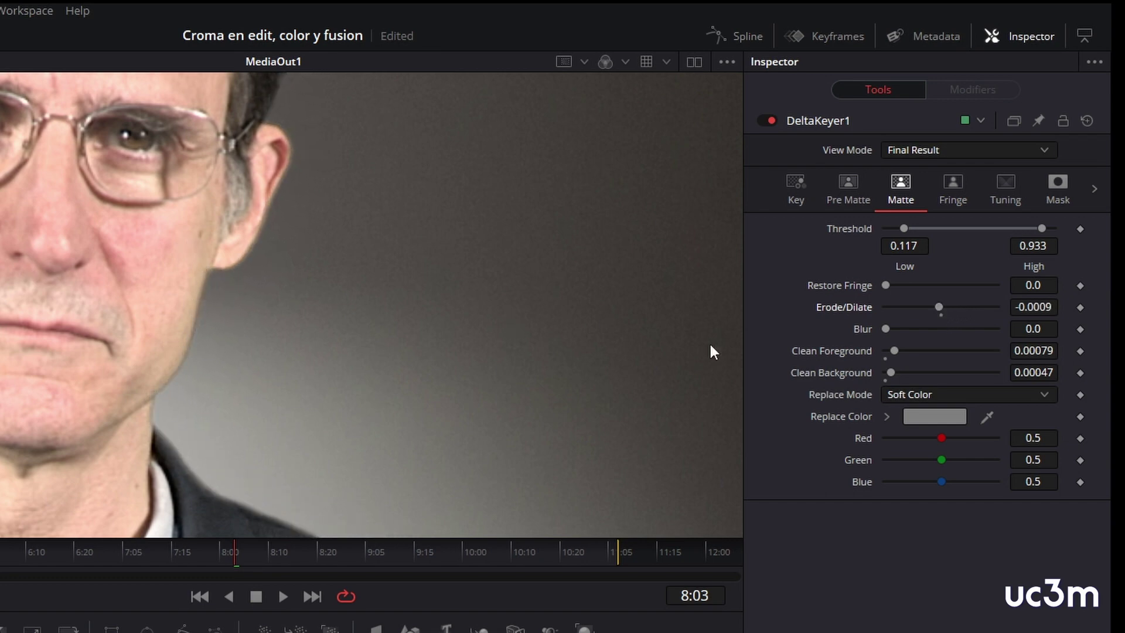
pyautogui.moveTo(885, 328); pyautogui.dragTo(892, 329)
pyautogui.moveTo(879, 286); pyautogui.dragTo(935, 309)
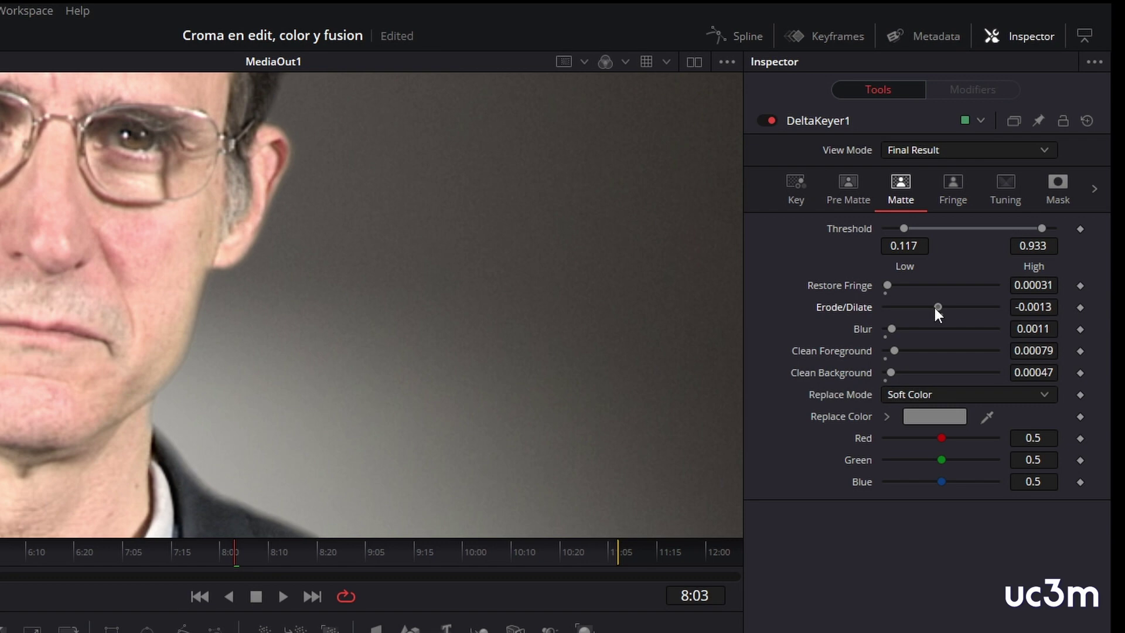
pyautogui.moveTo(935, 308); pyautogui.dragTo(937, 308)
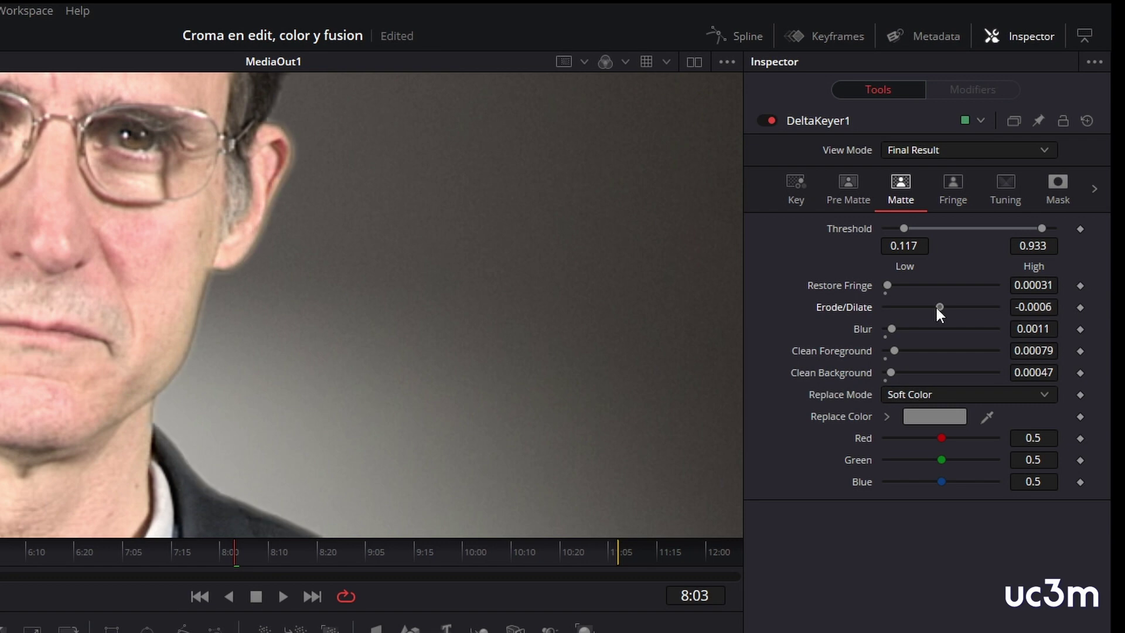
pyautogui.moveTo(937, 308); pyautogui.dragTo(934, 307)
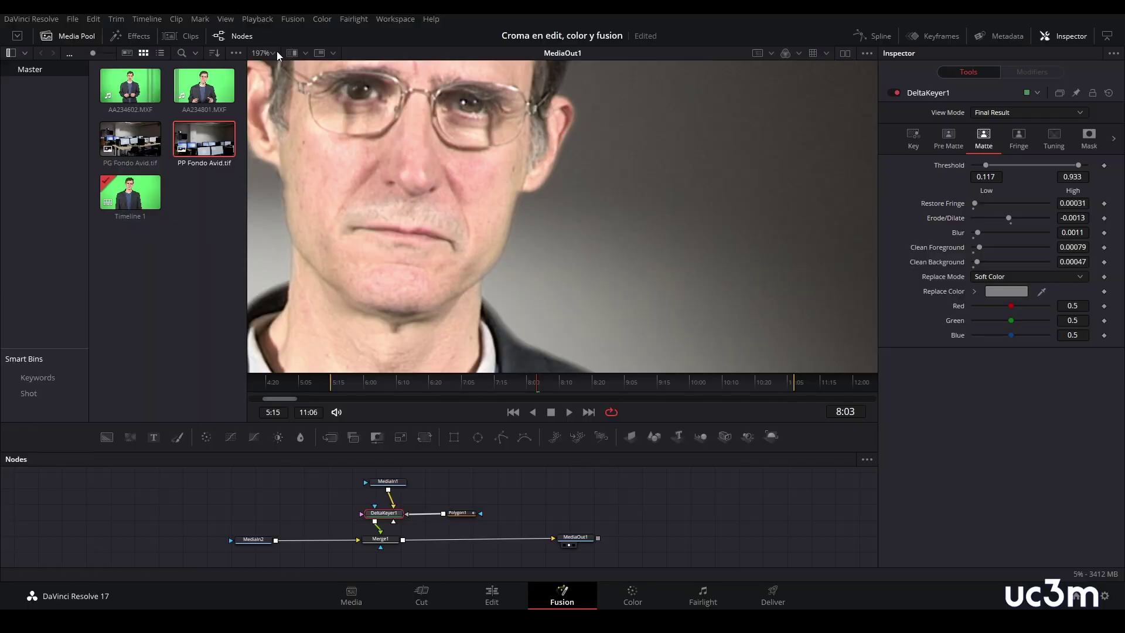
pyautogui.click(263, 52)
pyautogui.click(265, 69)
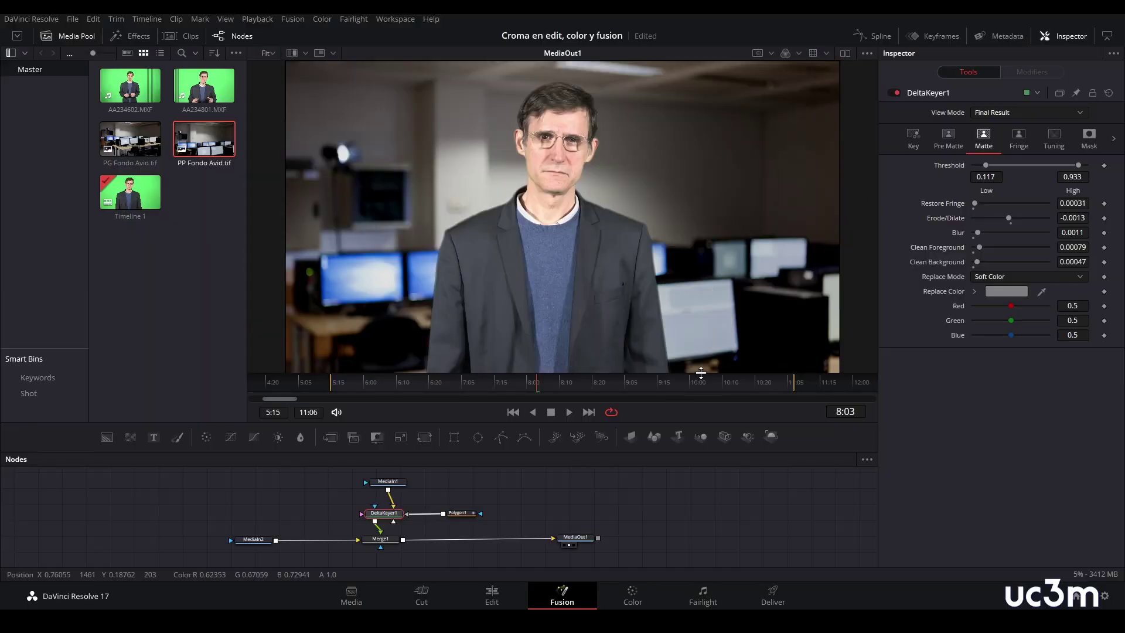
# - On the Edit page, compare the earlier clip at 01:00:10:08 with the keyed presenter shot at 01:00:18:24
pyautogui.click(489, 594)
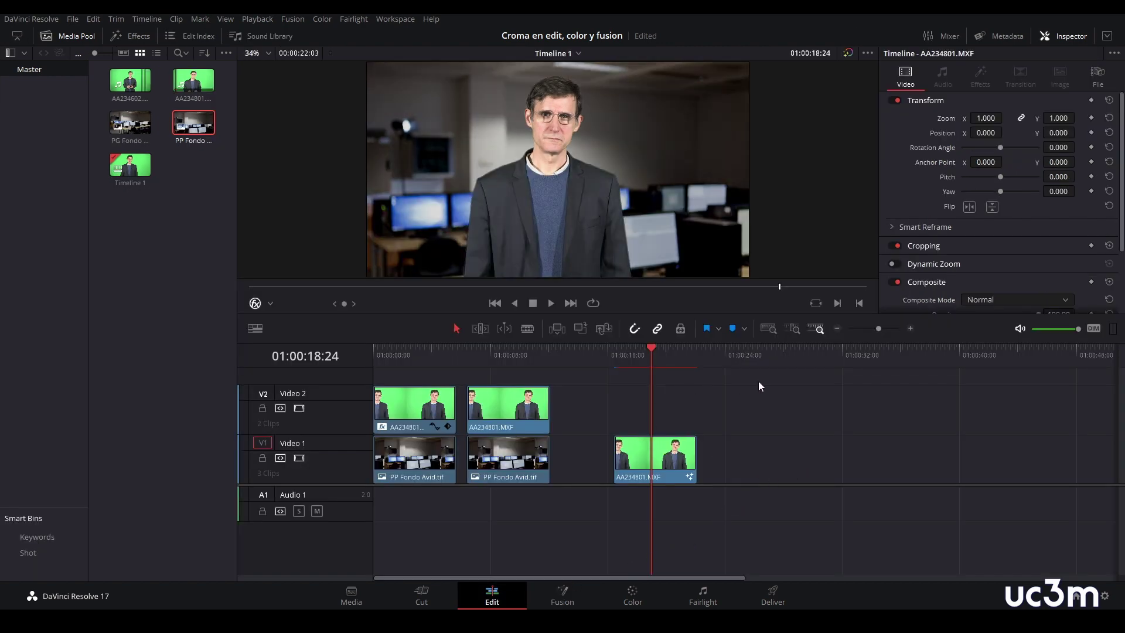
pyautogui.moveTo(652, 346)
pyautogui.mouseDown()
pyautogui.moveTo(403, 358)
pyautogui.moveTo(648, 360)
pyautogui.moveTo(442, 354)
pyautogui.moveTo(700, 382)
pyautogui.moveTo(649, 382)
pyautogui.mouseUp()
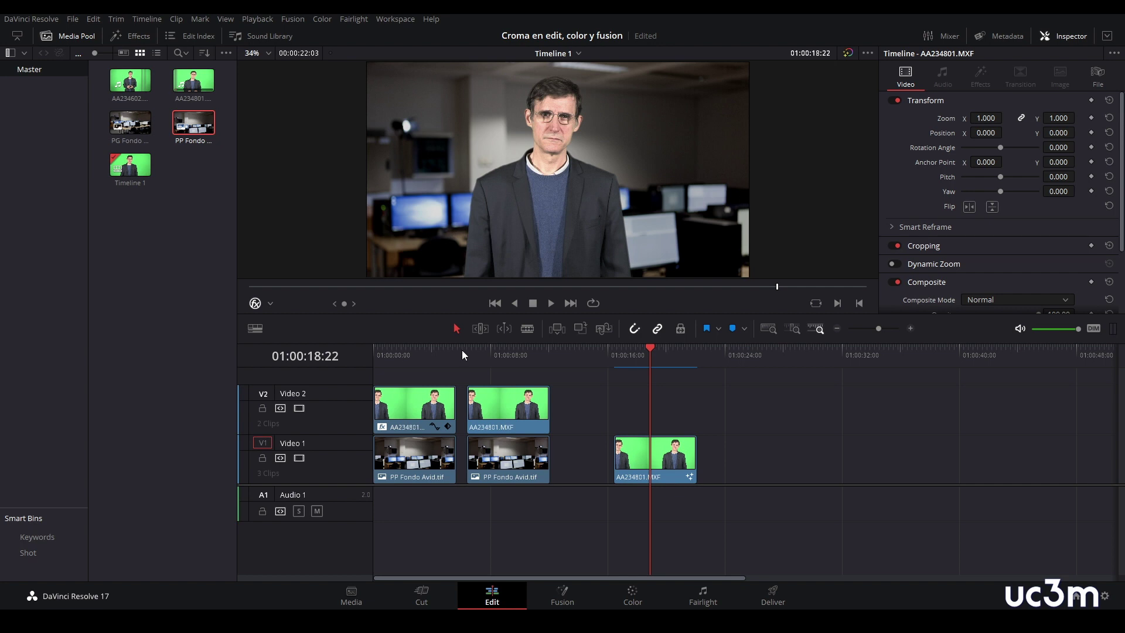
pyautogui.click(526, 354)
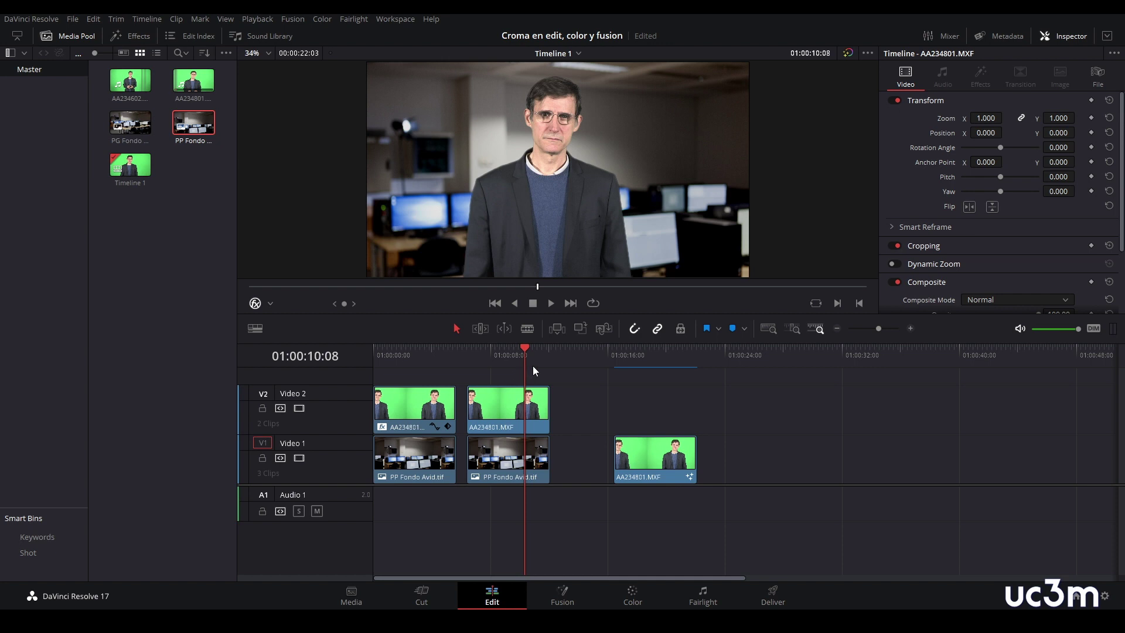
pyautogui.click(652, 355)
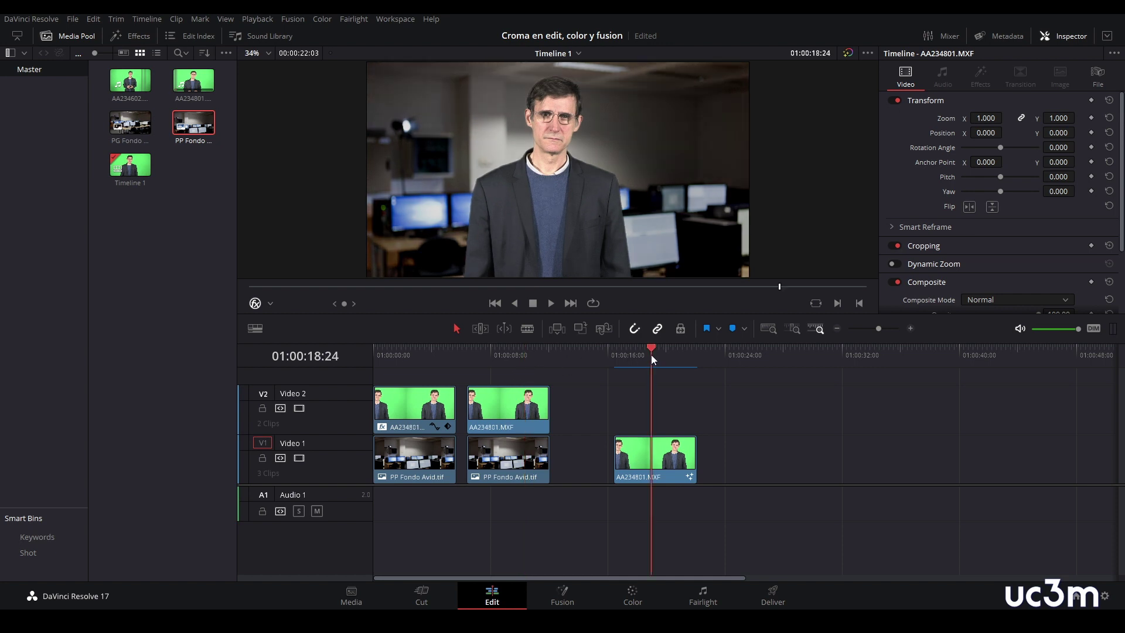